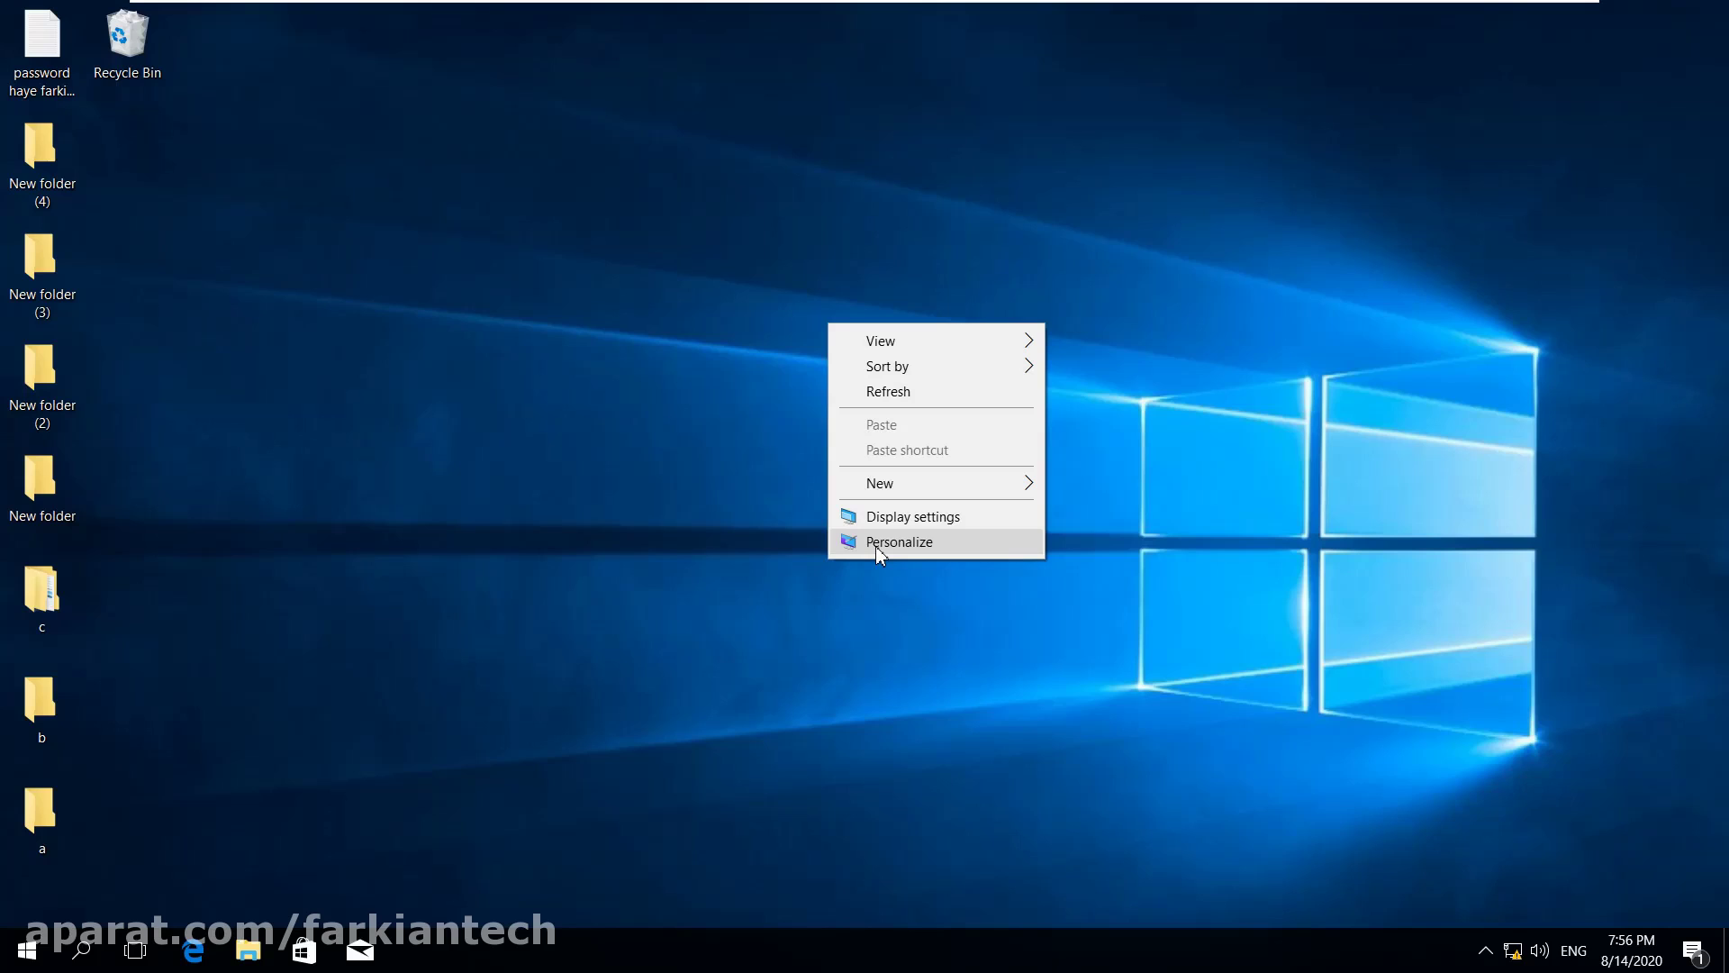
# Open the display settings from the desktop and turn on Night light.
pyautogui.click(899, 525)
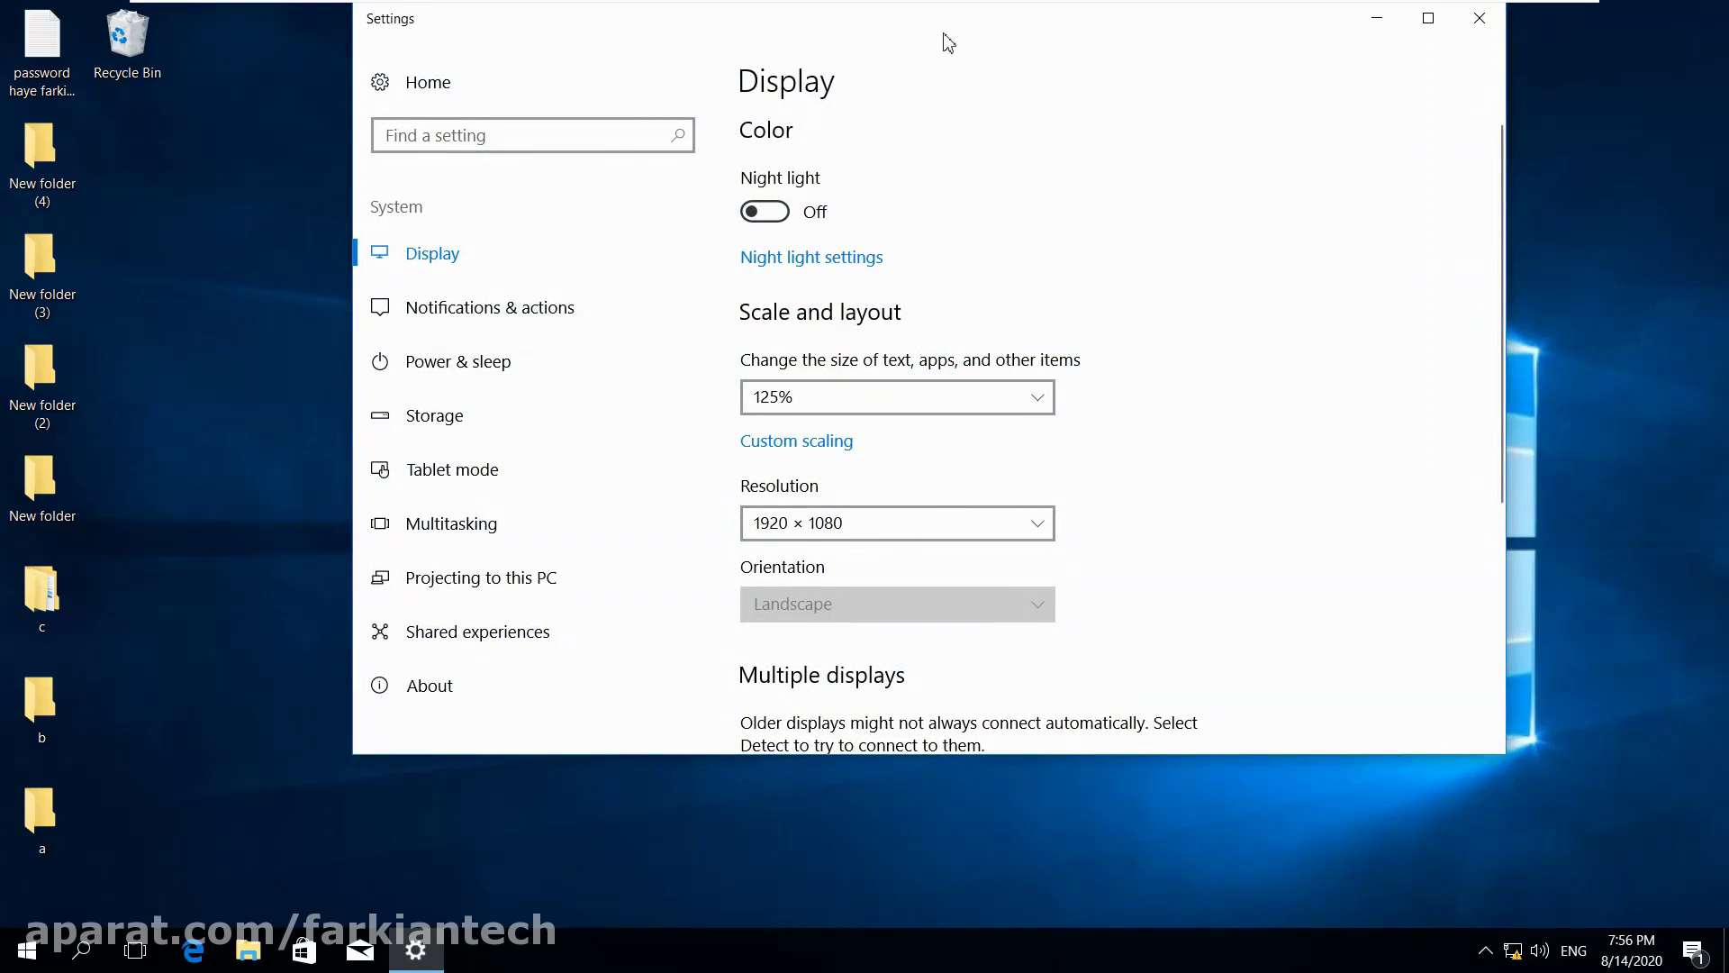
pyautogui.moveTo(942, 36); pyautogui.dragTo(913, 70)
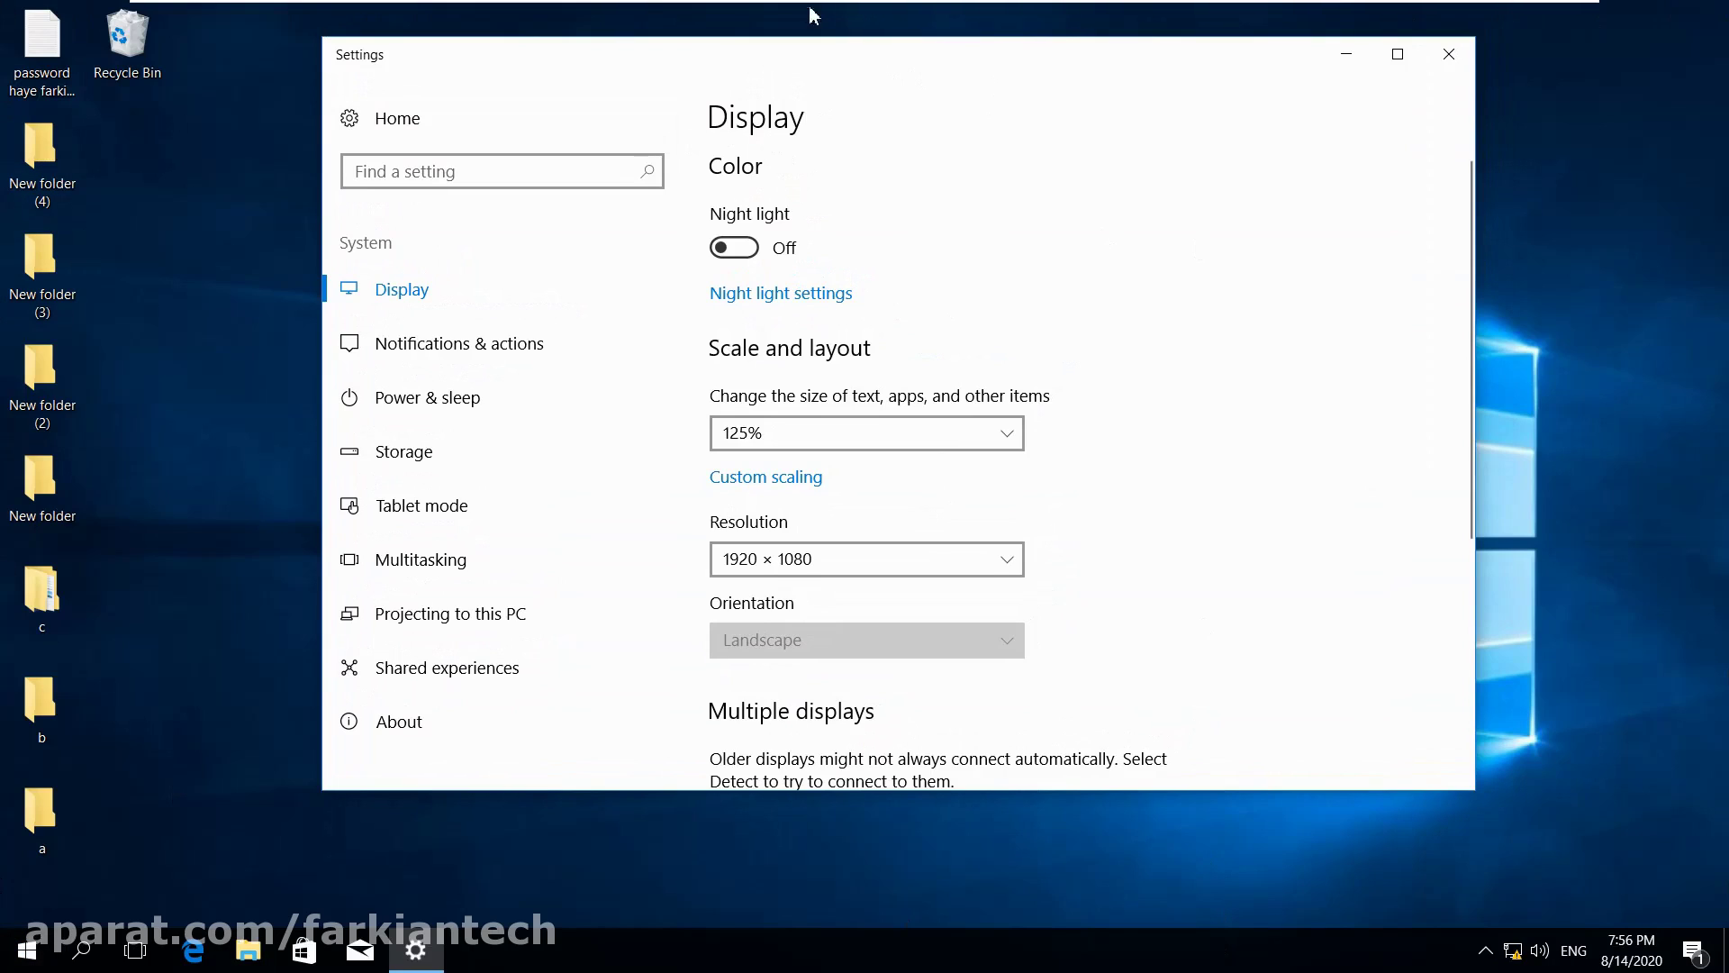
pyautogui.click(736, 245)
# Set the night light color temperature to about one third of its range and return to the display settings.
pyautogui.click(772, 313)
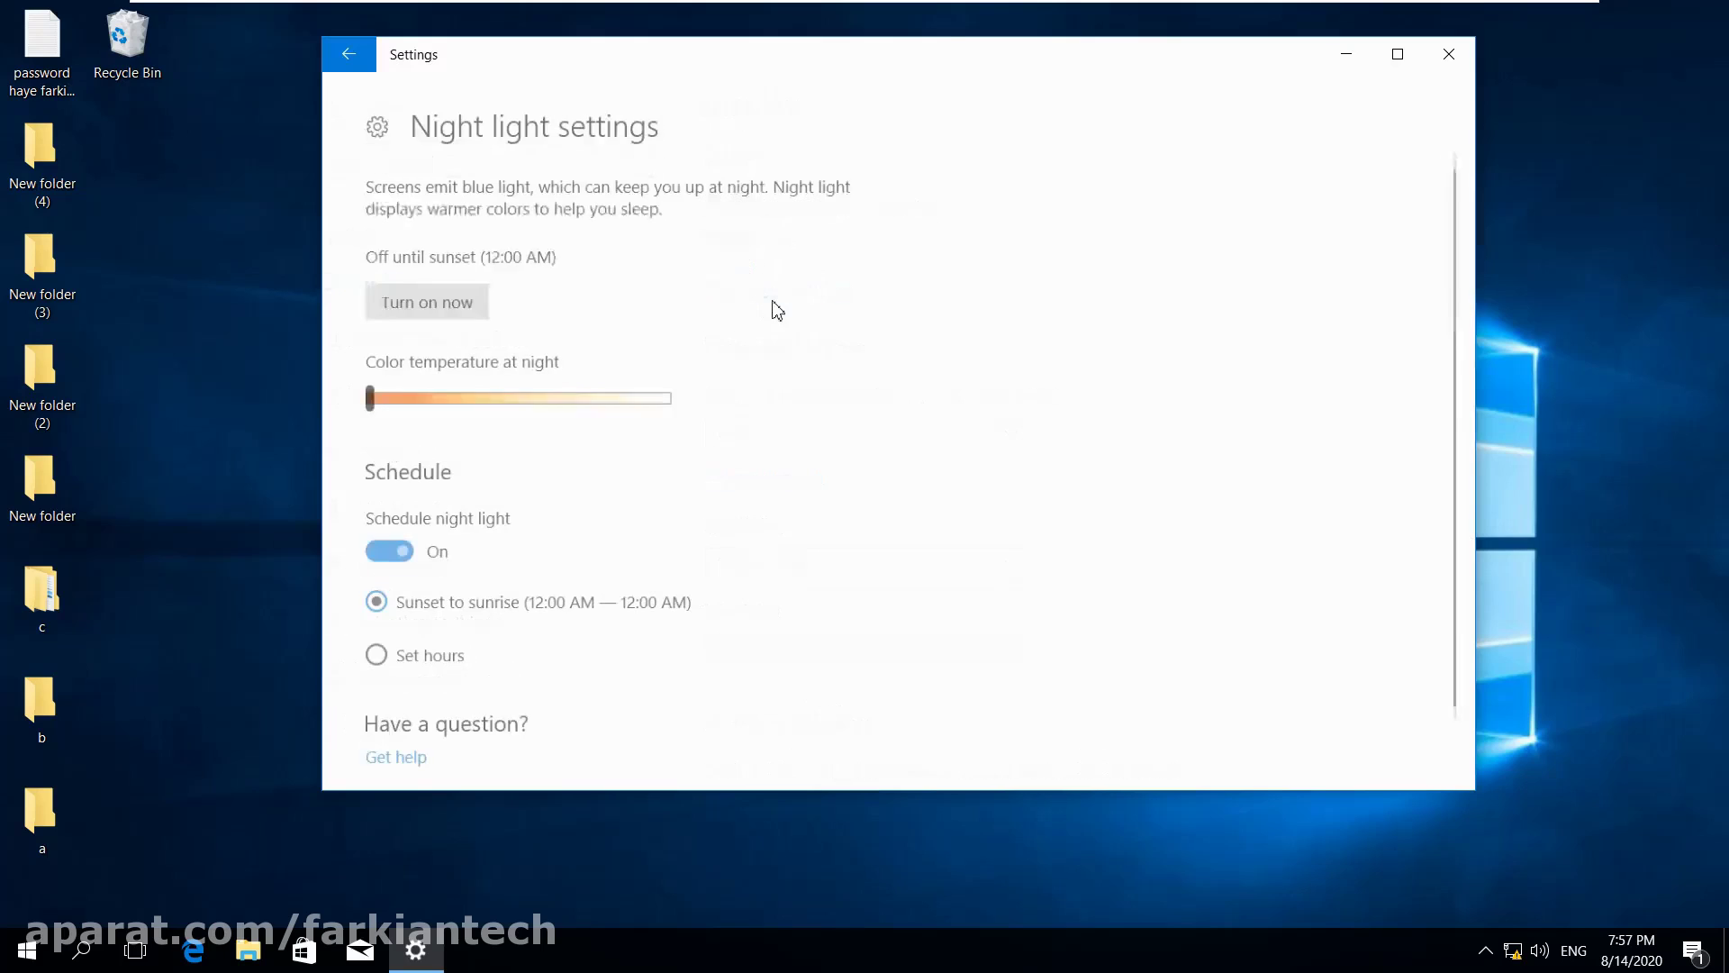
pyautogui.moveTo(363, 402); pyautogui.dragTo(457, 445)
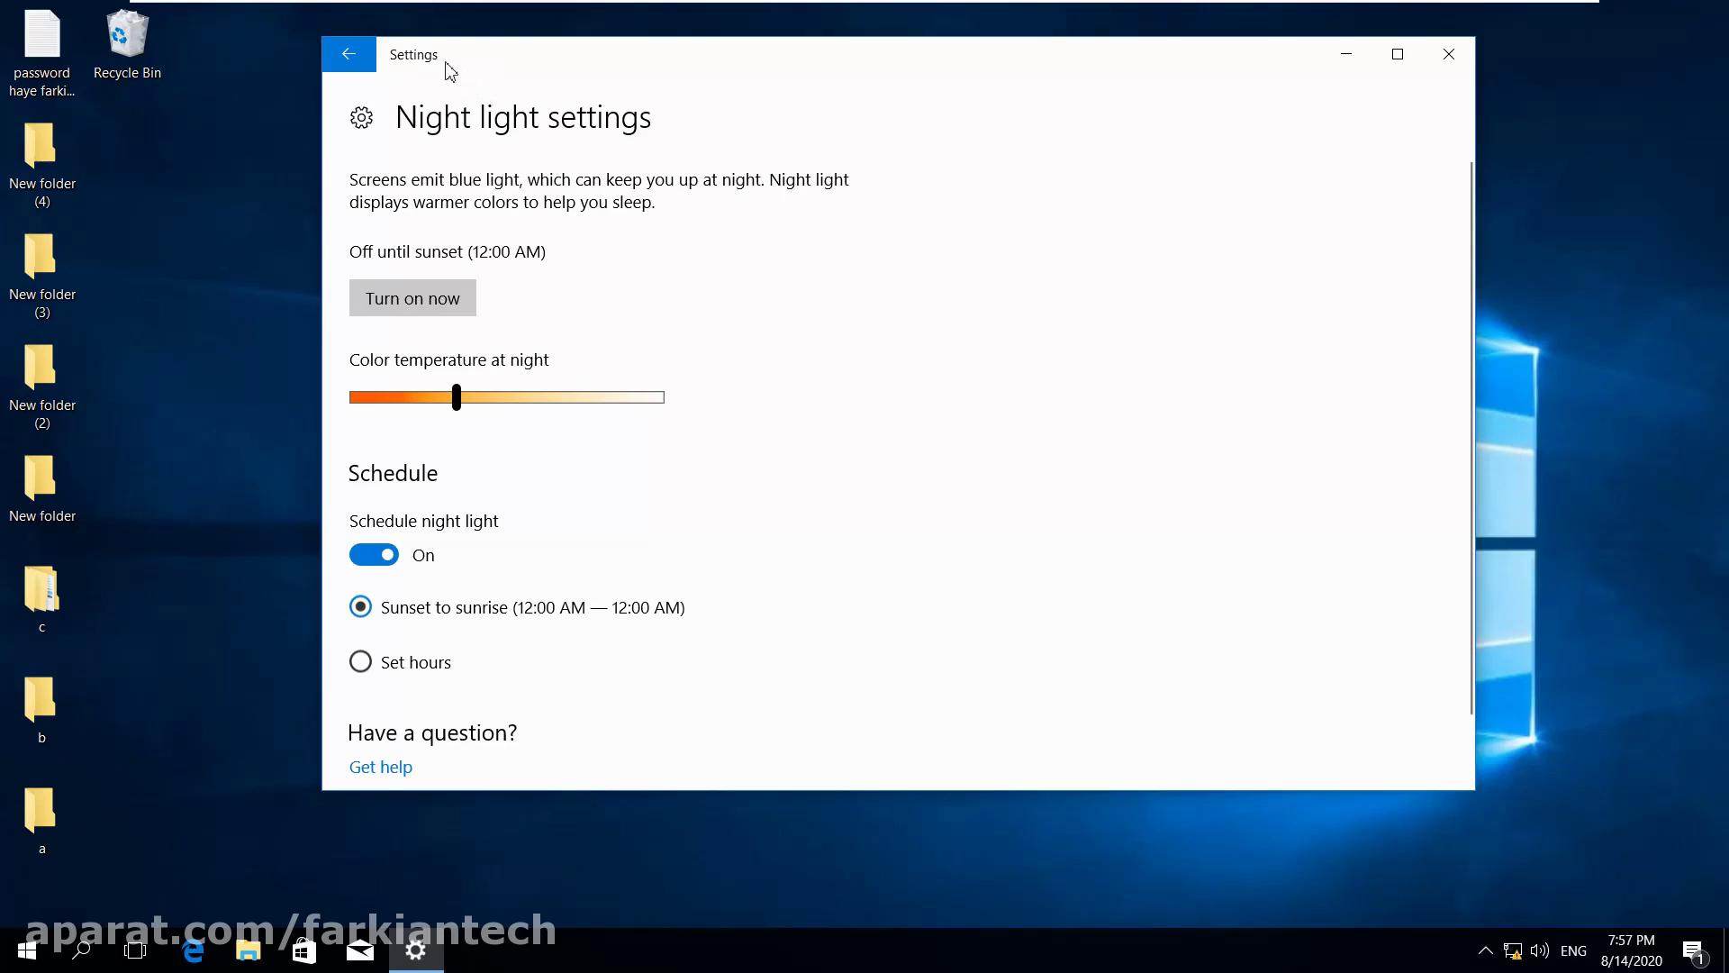
pyautogui.click(348, 54)
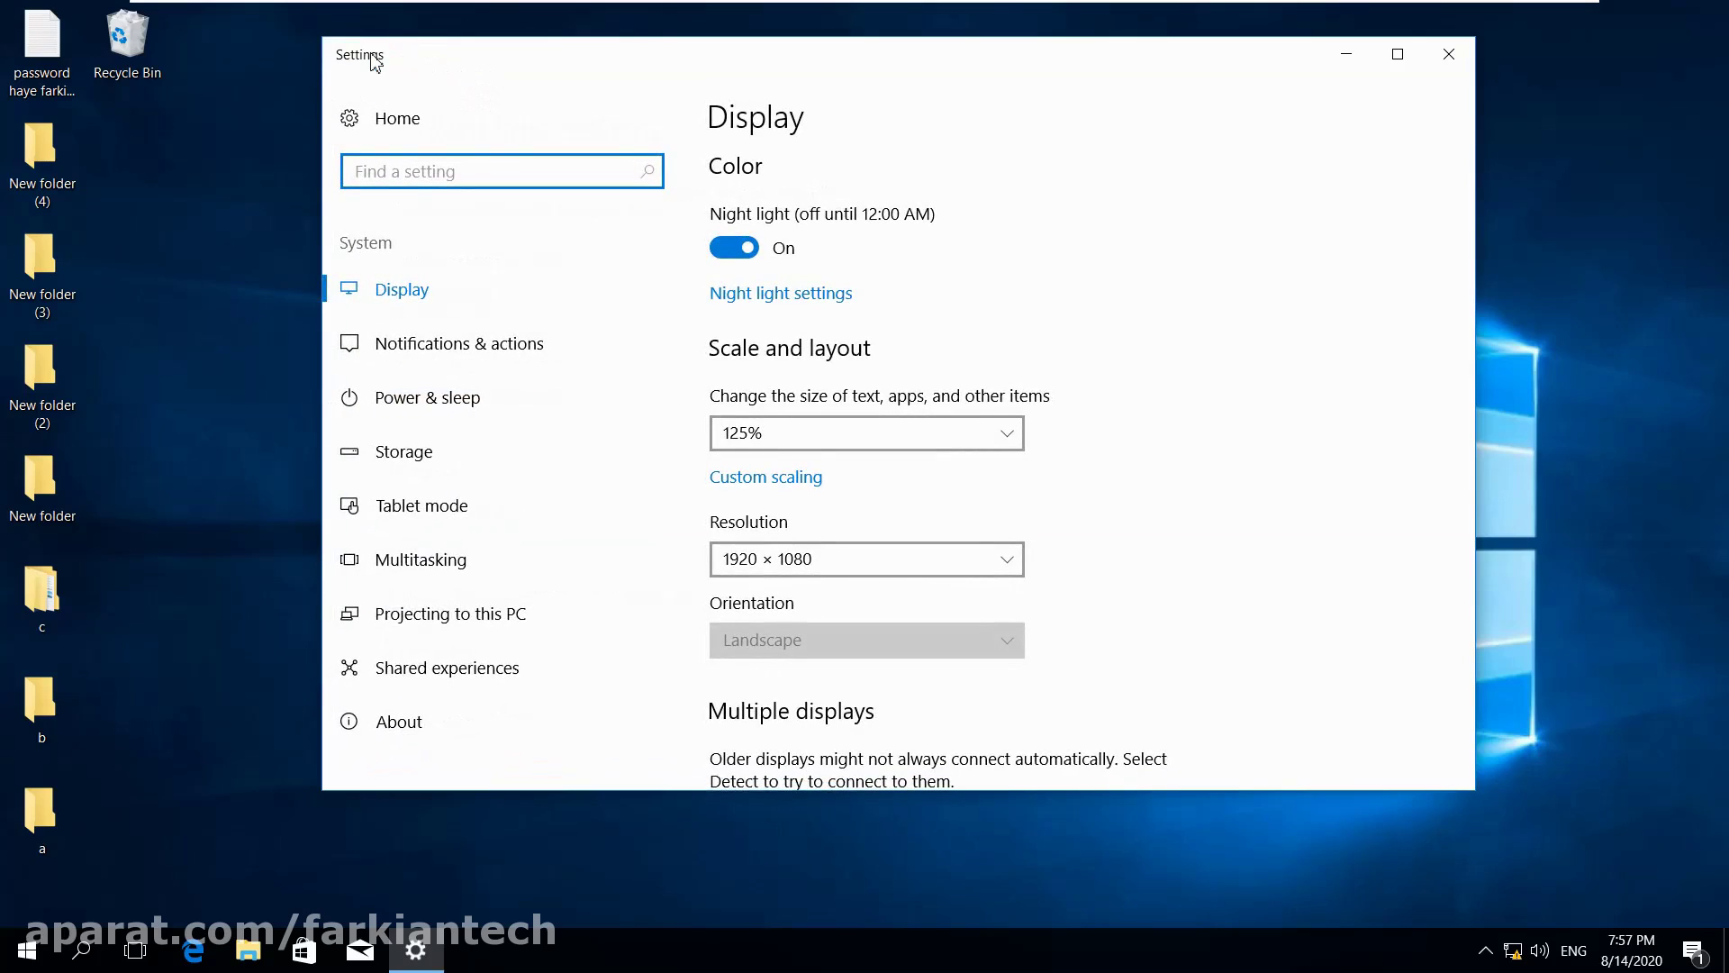
# Try the 100% (Recommended) and 150% sizes for text, apps and other items, and restore the scaling to 125%.
pyautogui.scroll(-1, 891, 333)
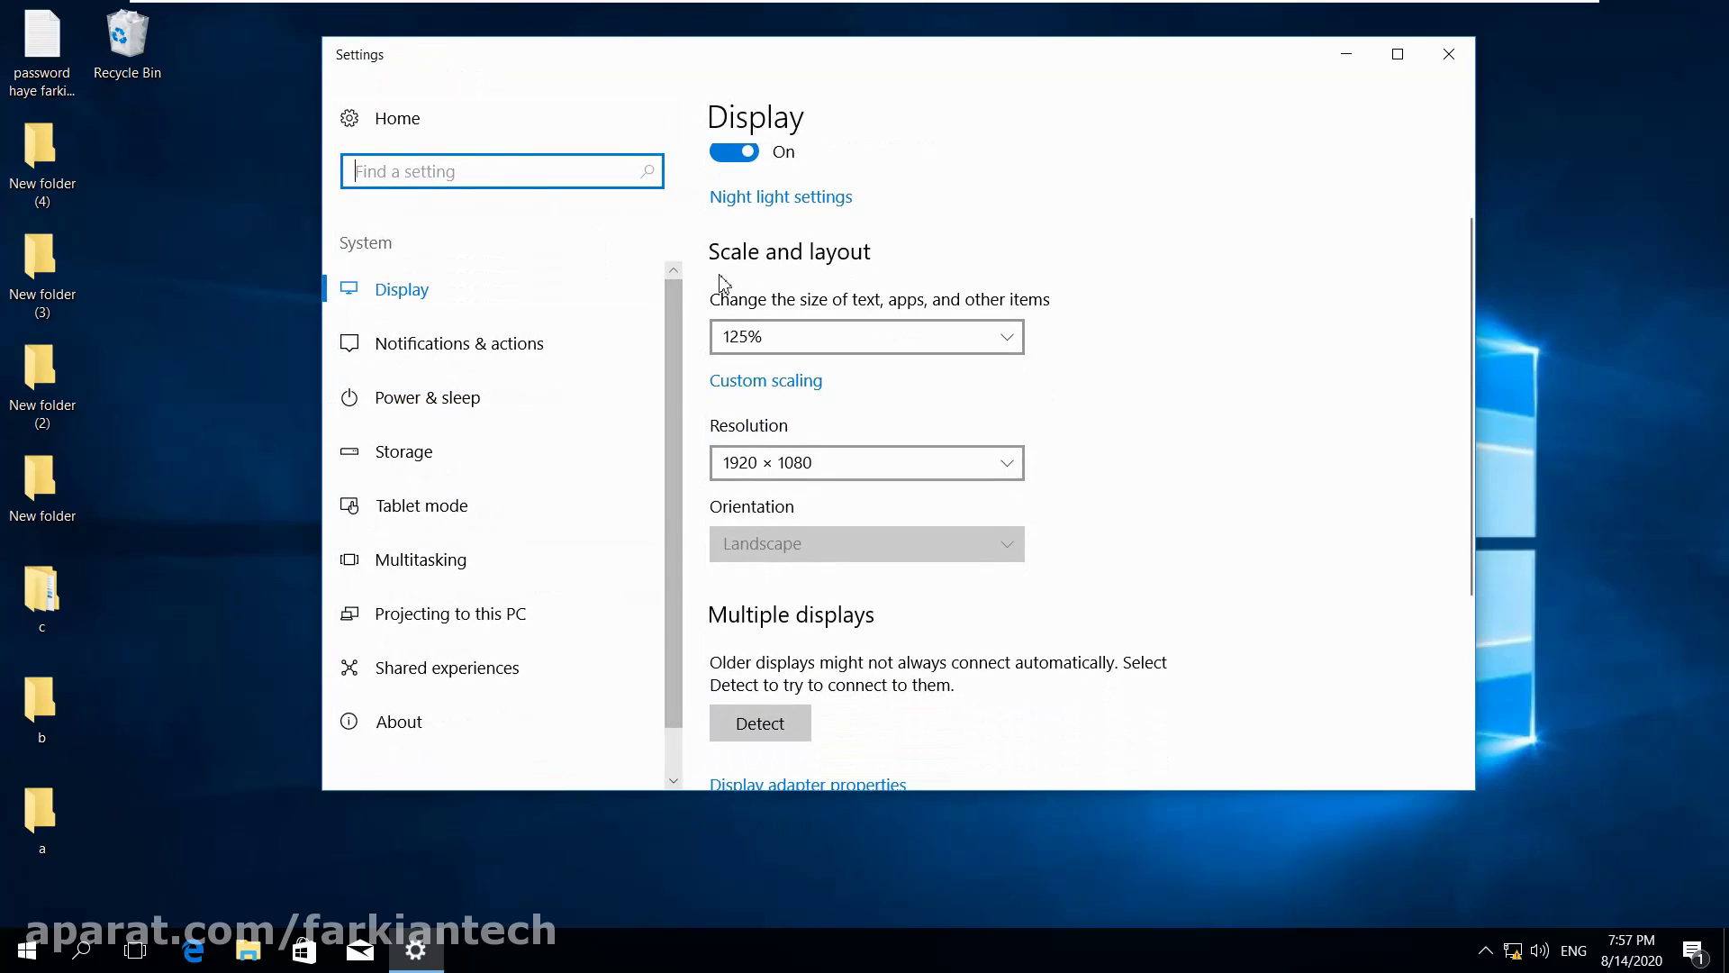
pyautogui.click(847, 338)
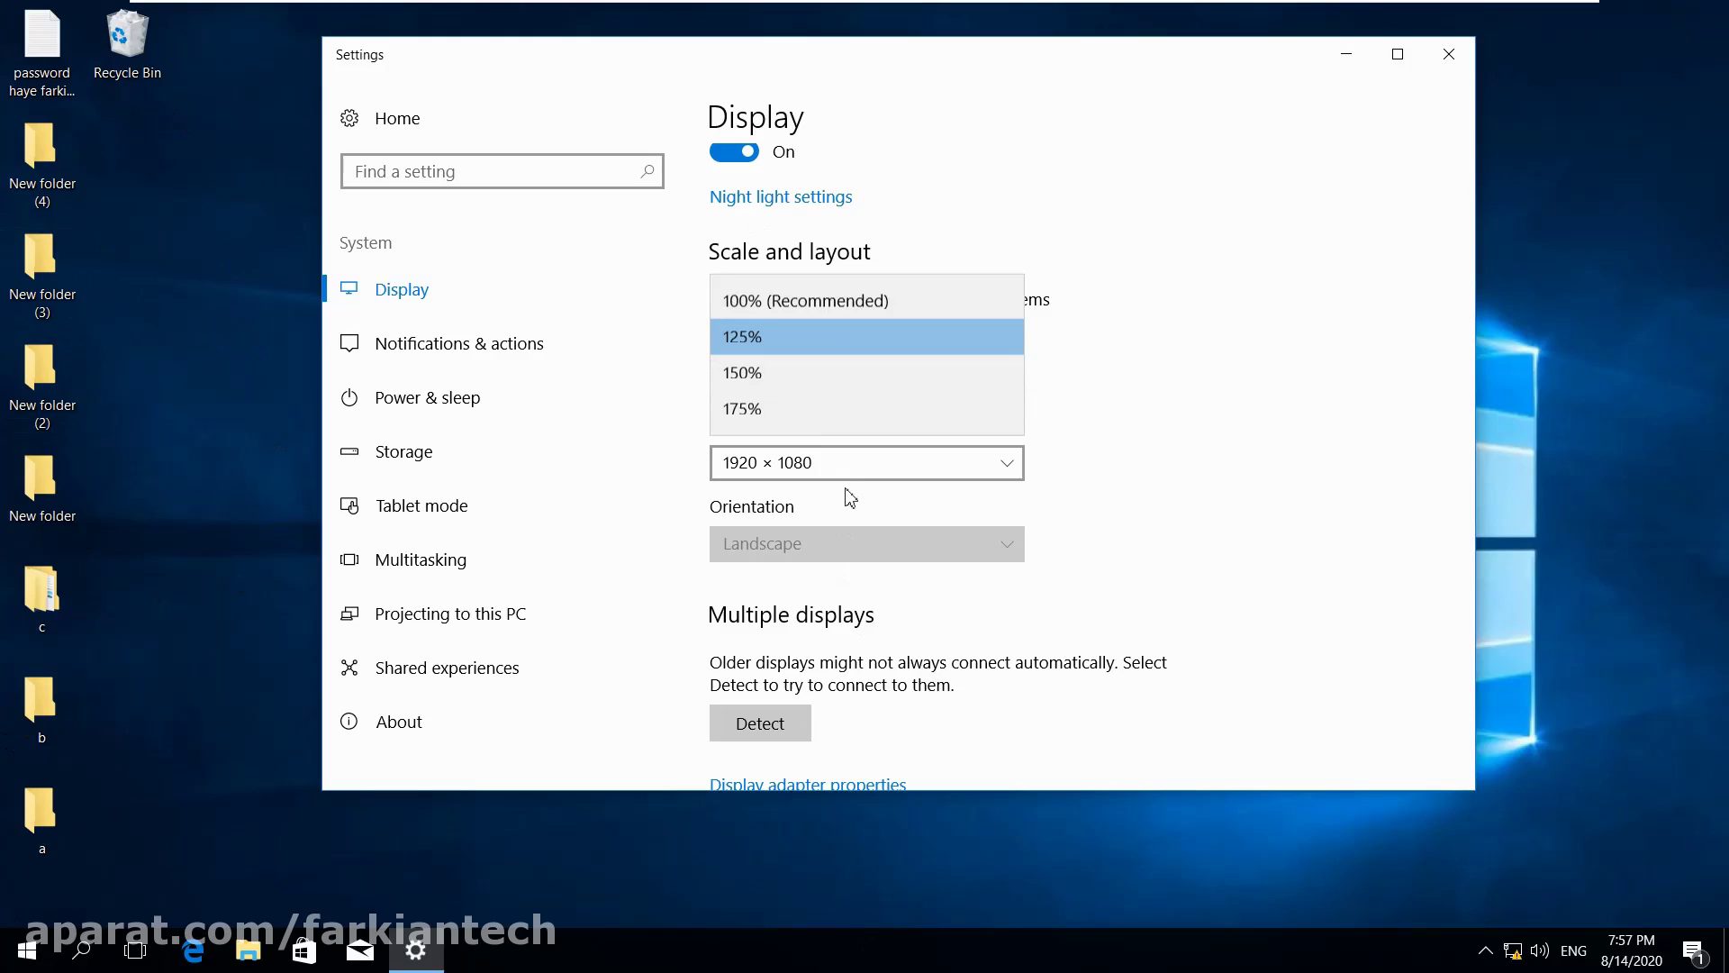
pyautogui.click(829, 311)
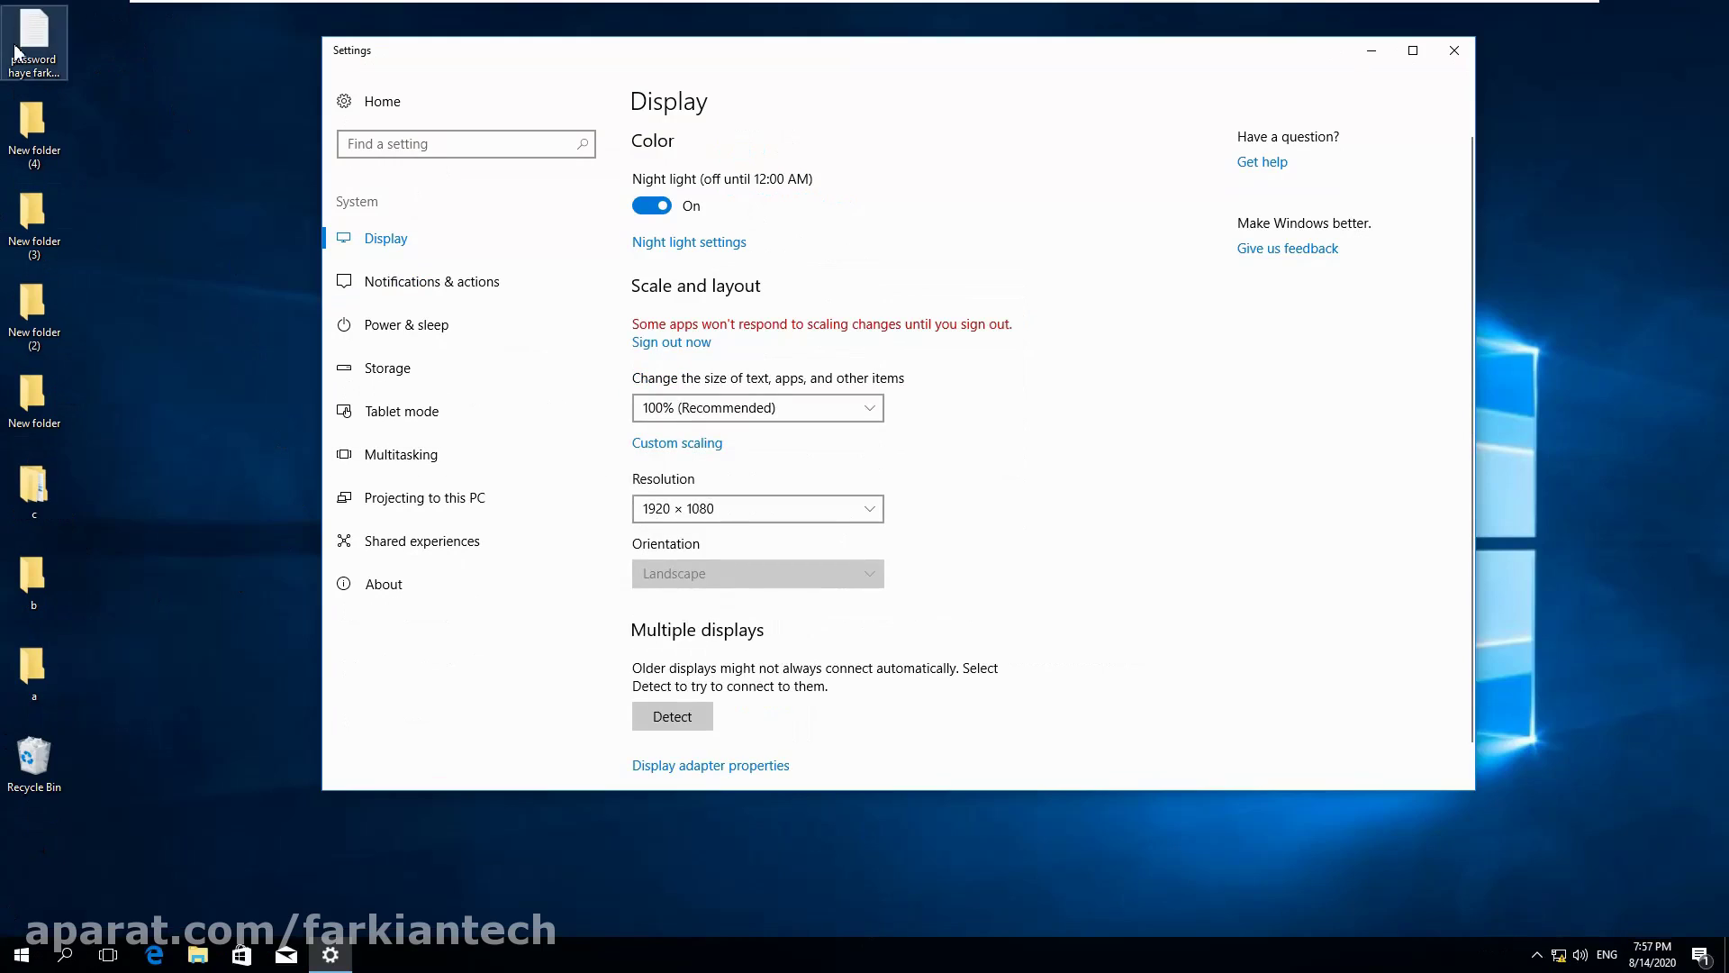
pyautogui.click(765, 410)
pyautogui.click(725, 476)
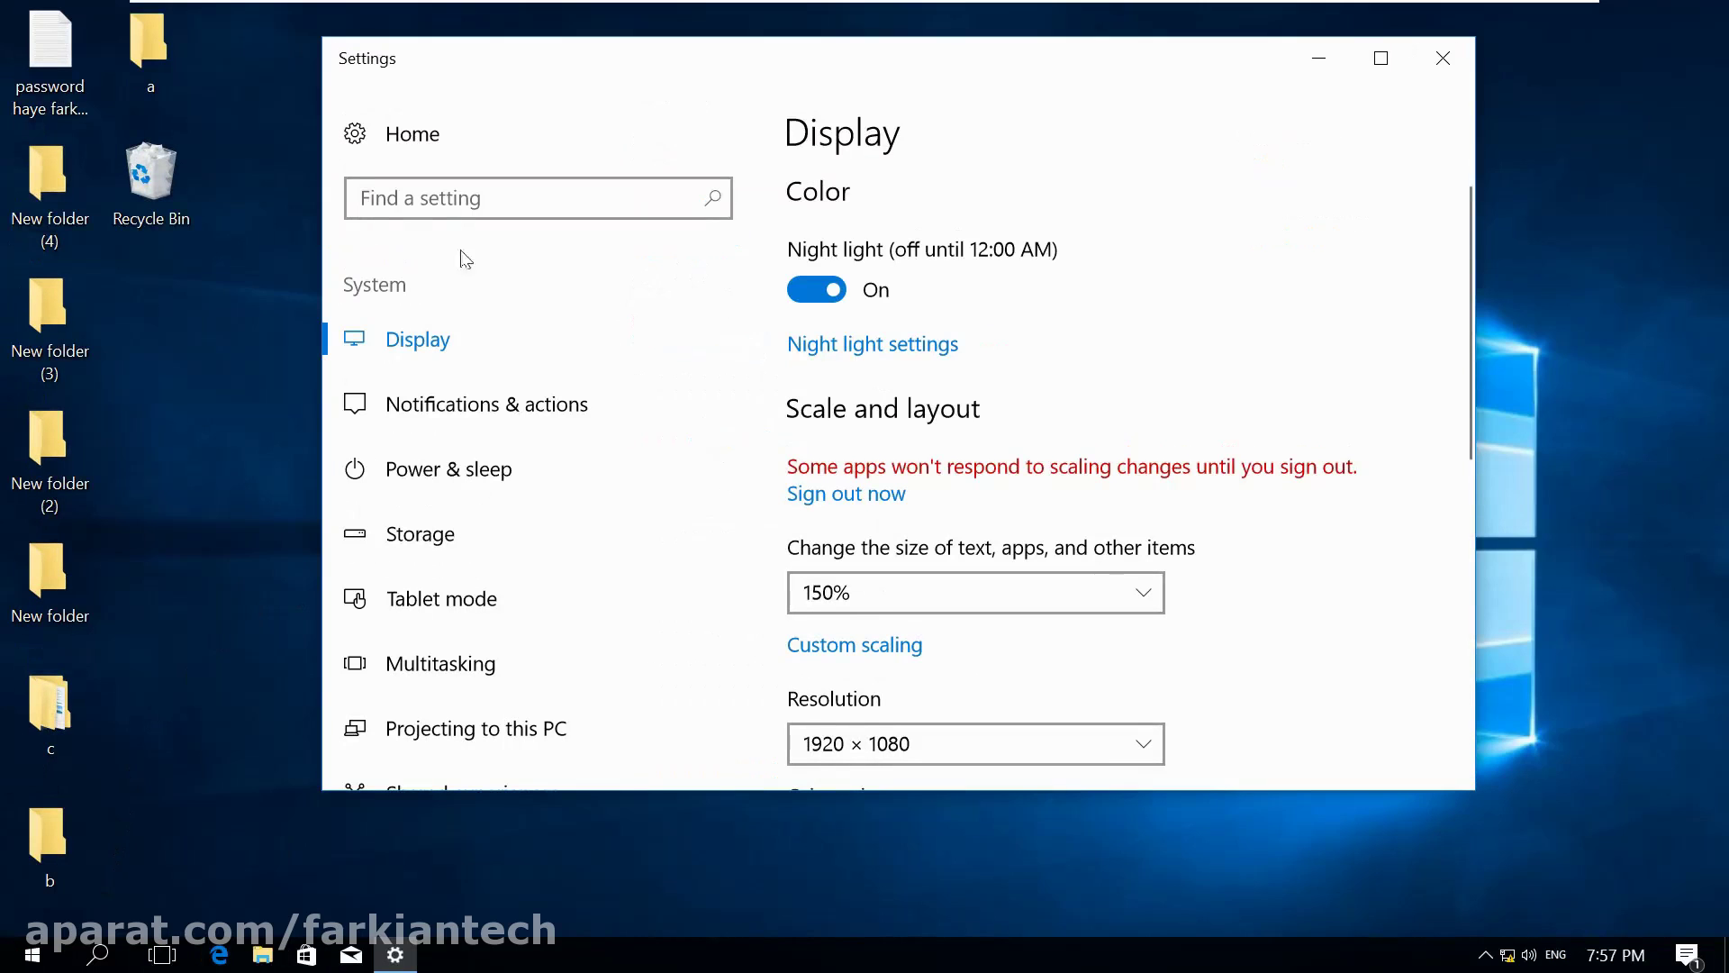
pyautogui.click(910, 593)
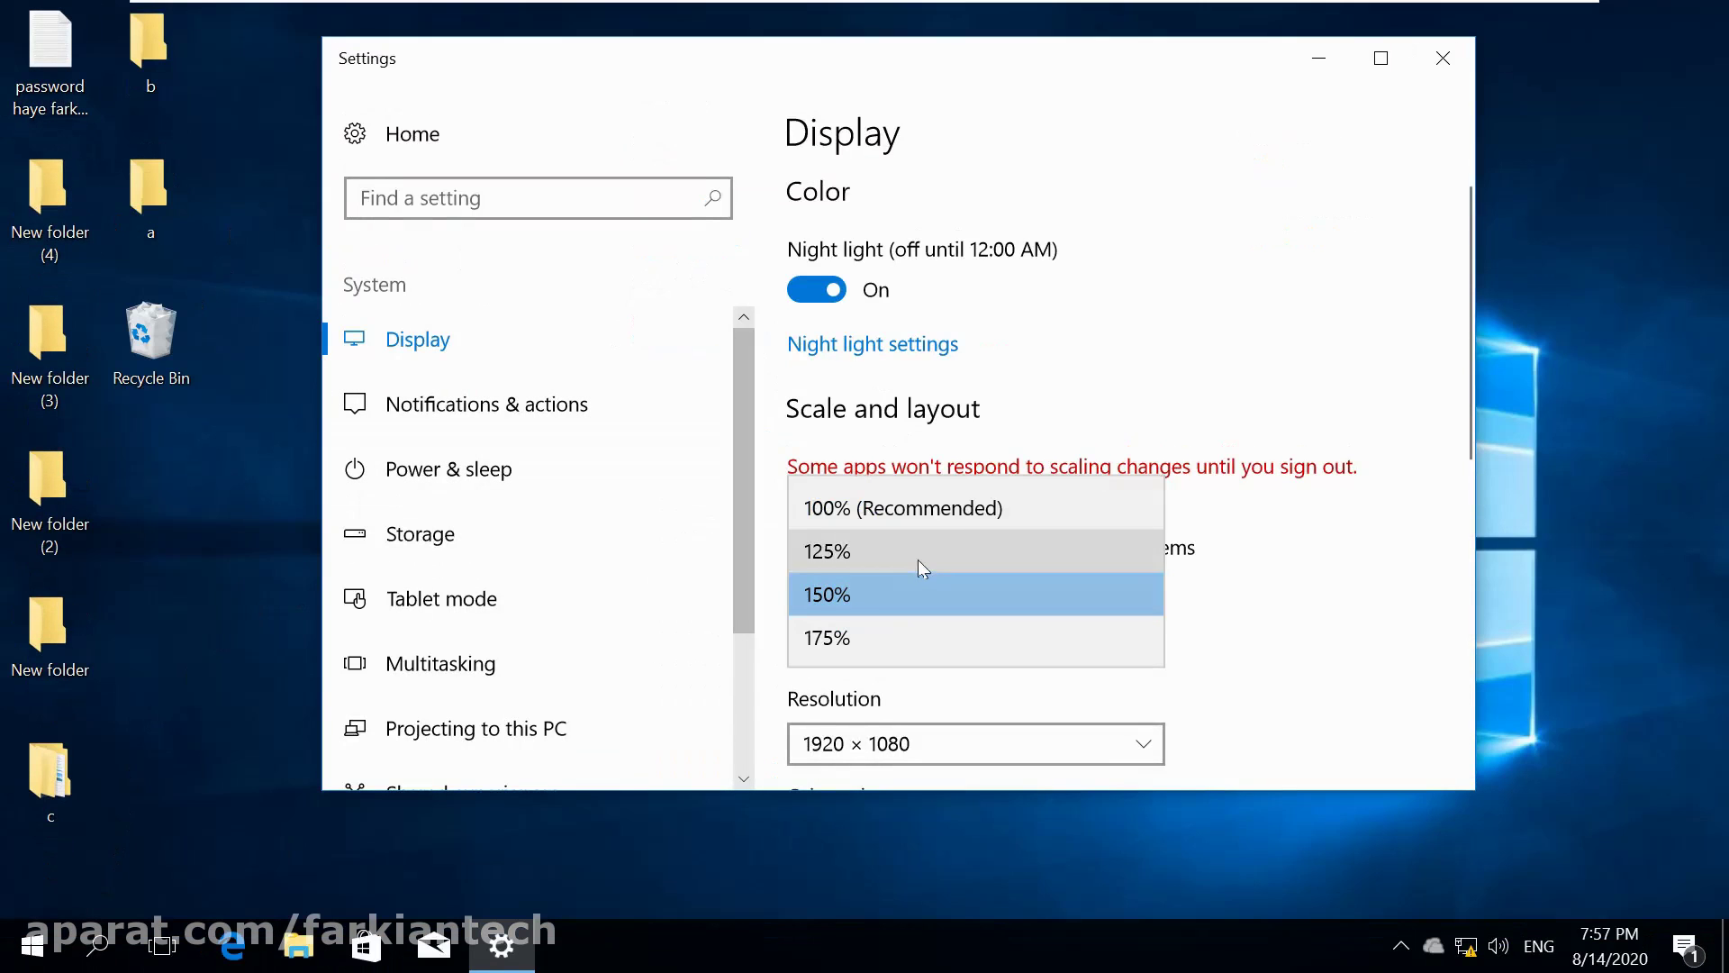
pyautogui.click(900, 551)
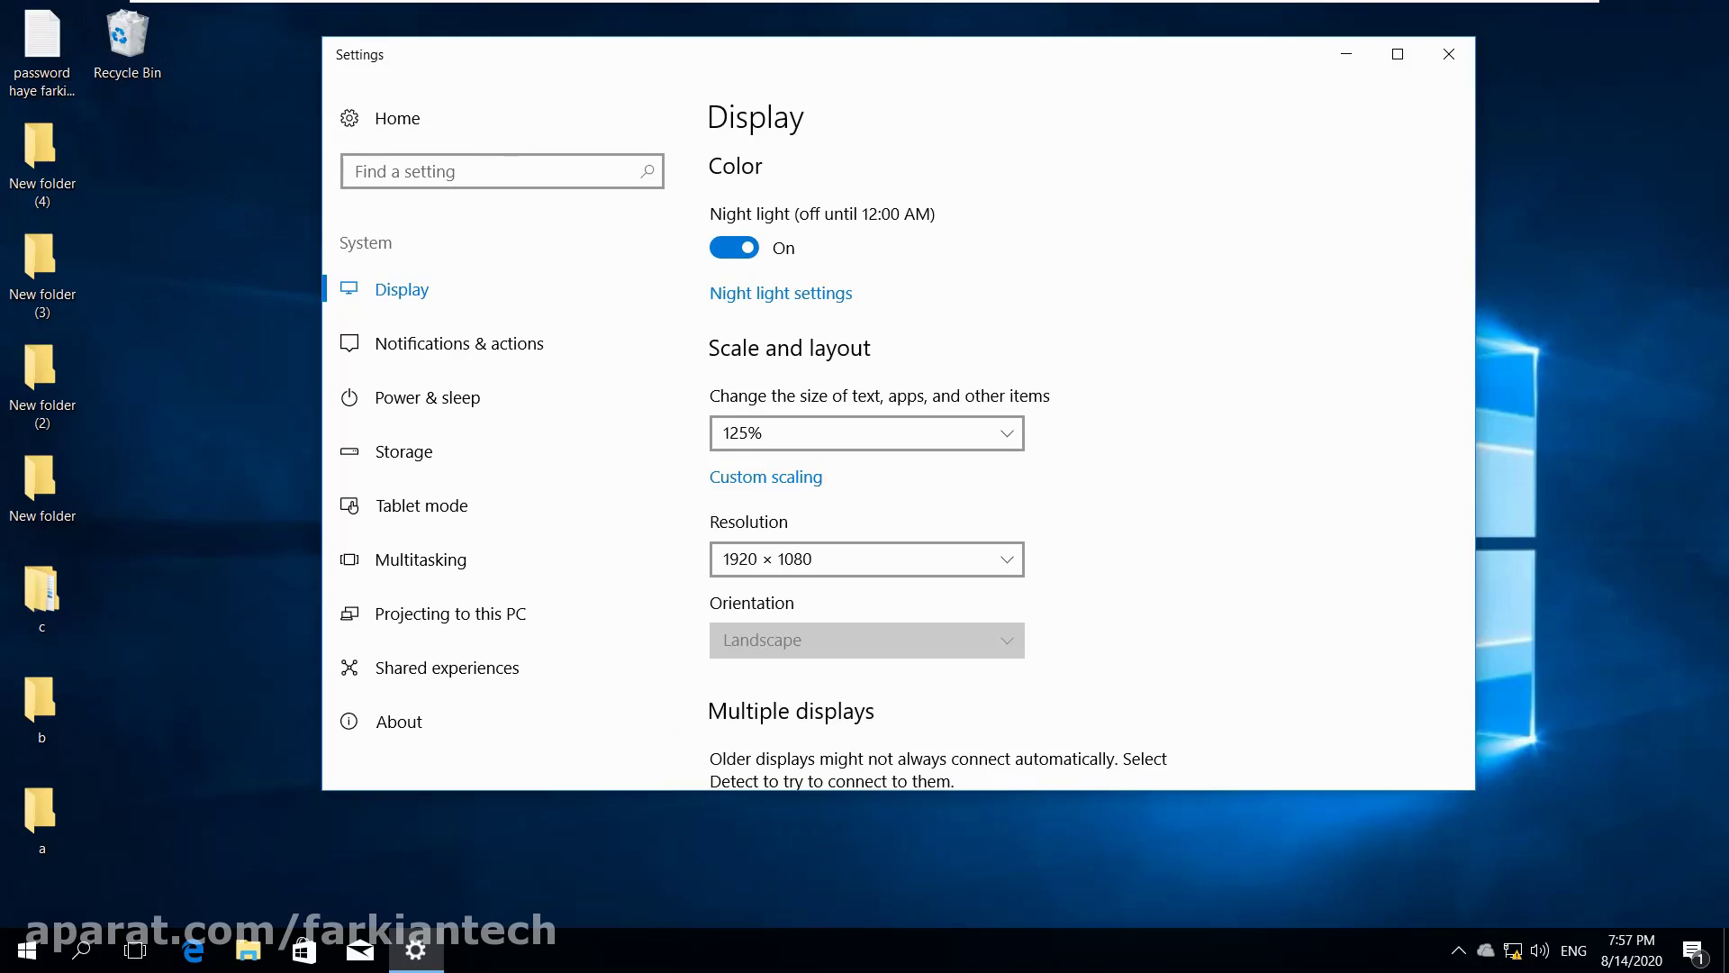
# View the custom scaling page with its scaling size field and return to the display settings without entering a value.
pyautogui.click(772, 482)
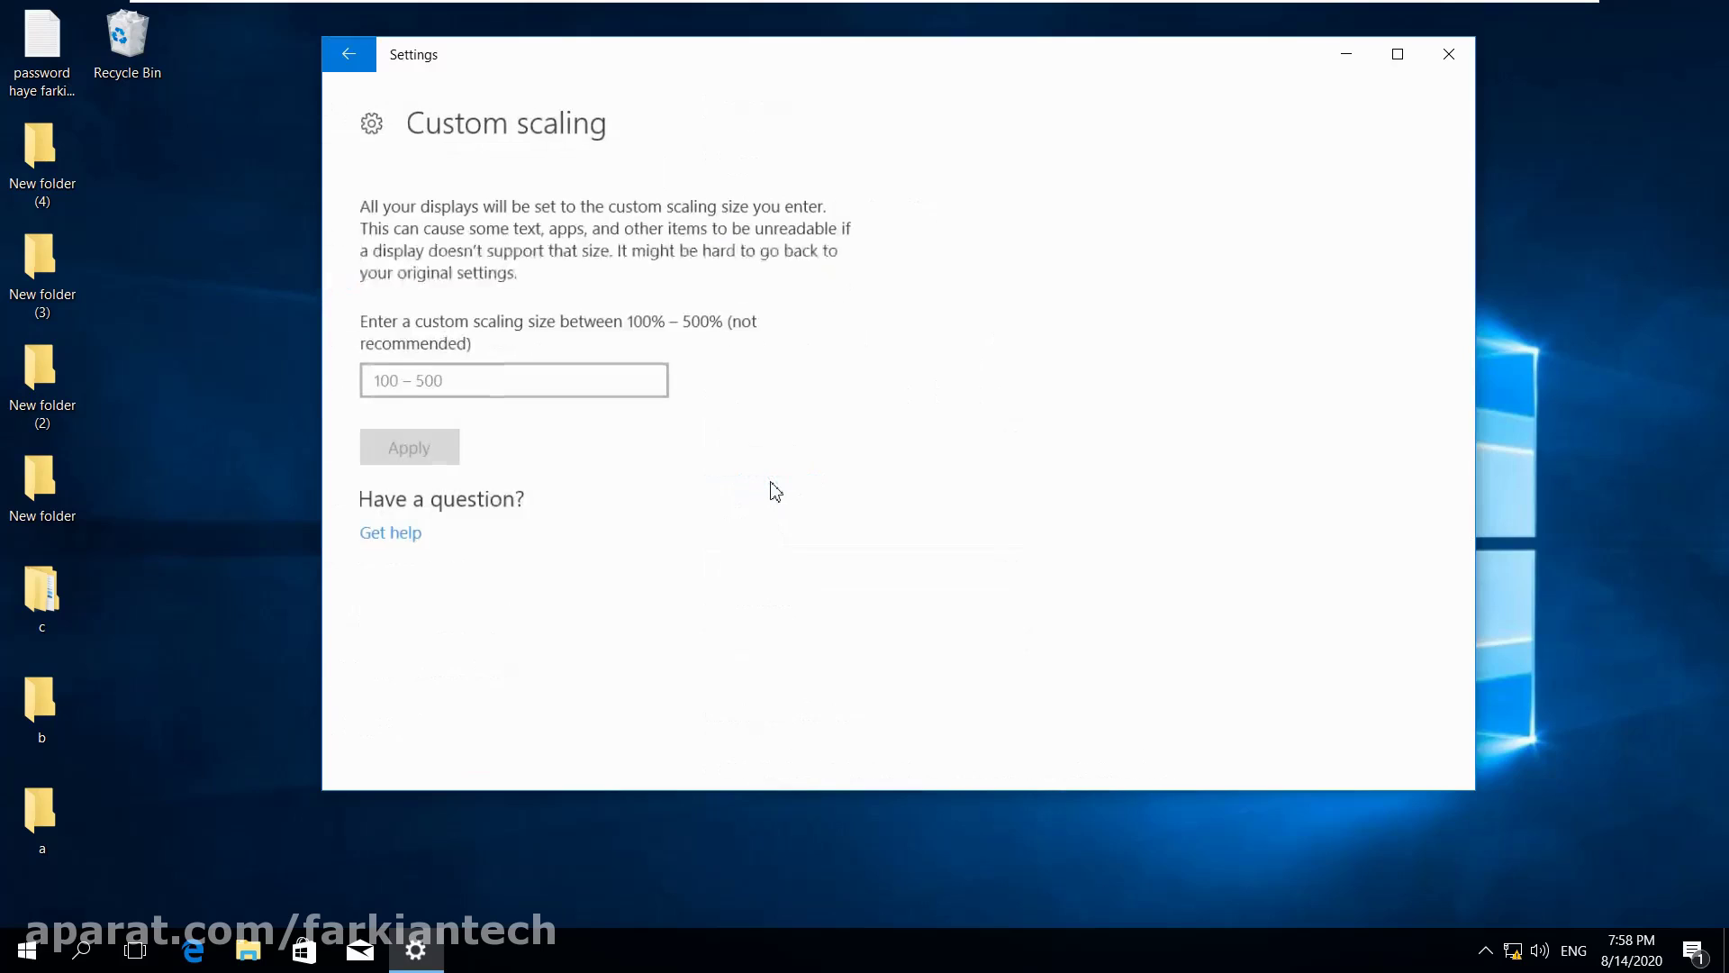
pyautogui.click(477, 380)
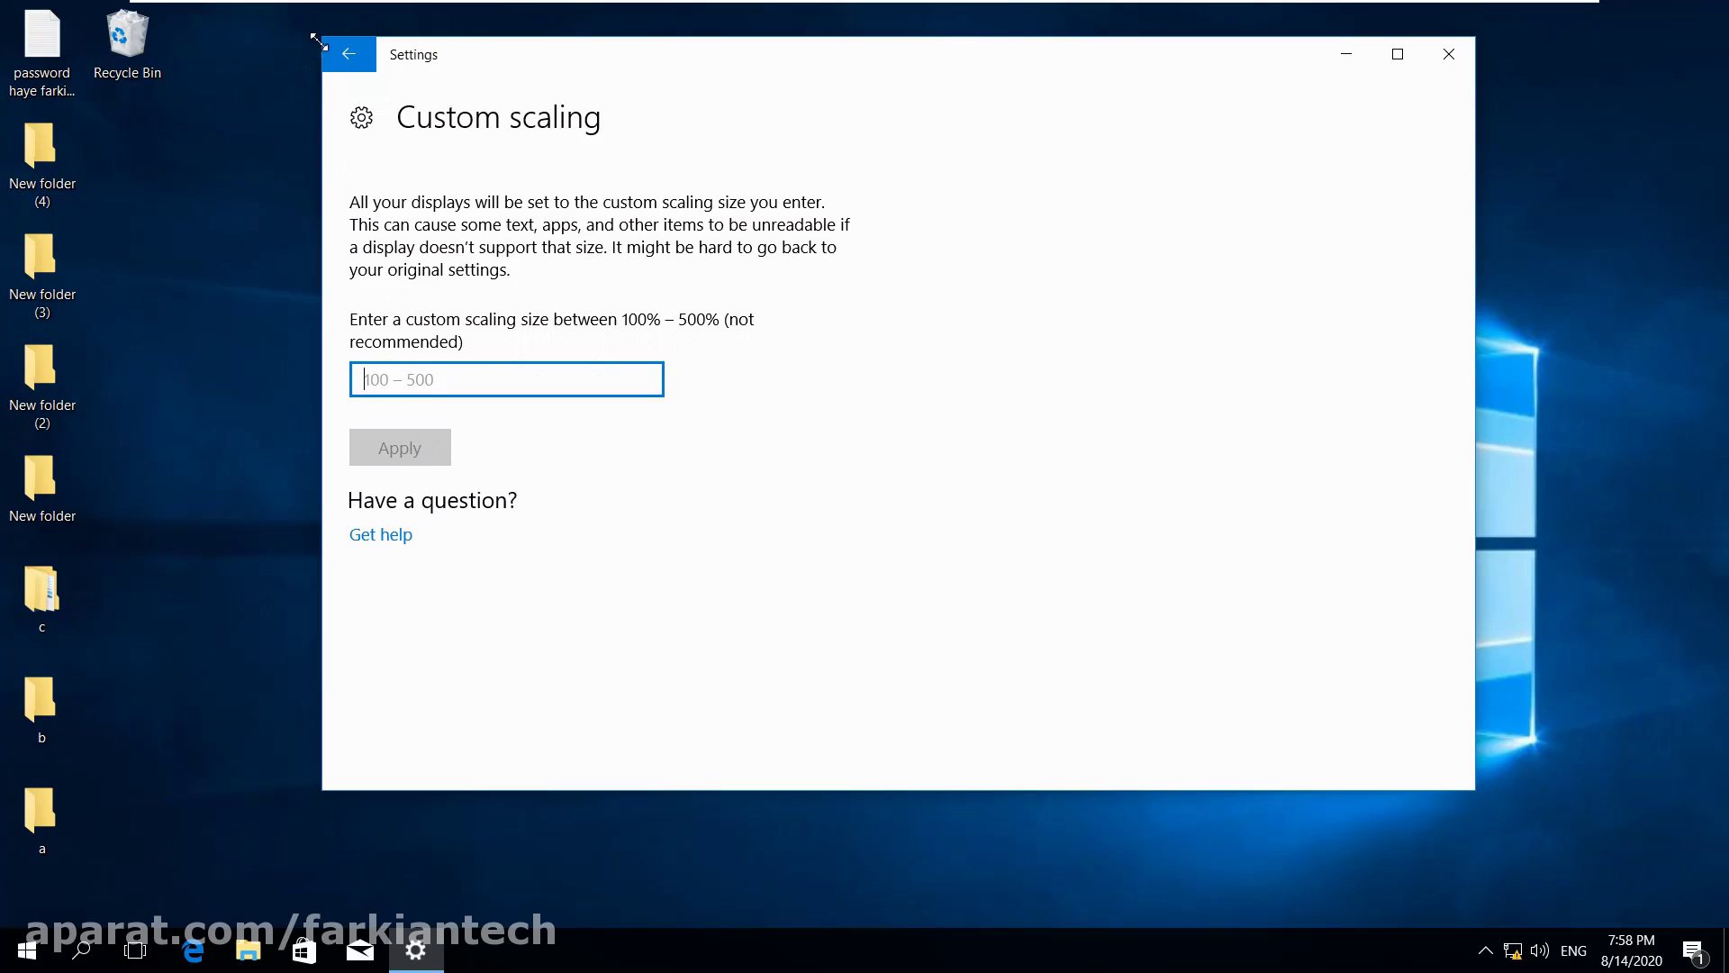
pyautogui.click(364, 62)
# Set the display resolution to 3840 × 2400 and keep the changes.
pyautogui.scroll(-2, 830, 325)
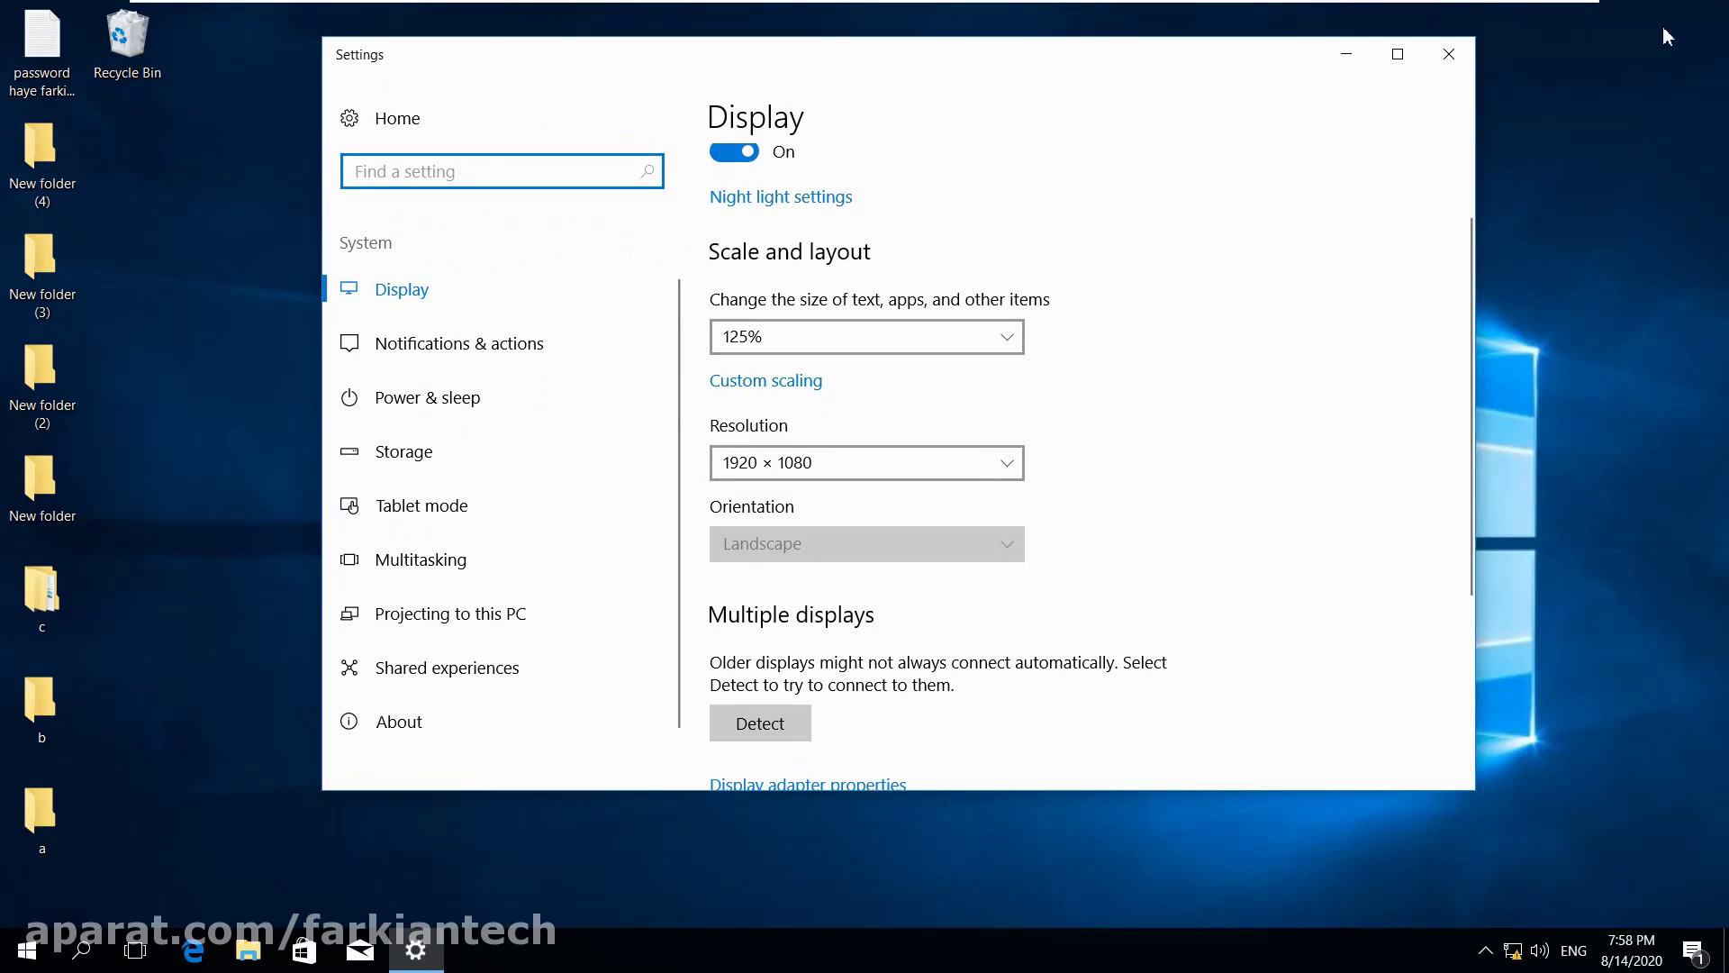
pyautogui.click(865, 478)
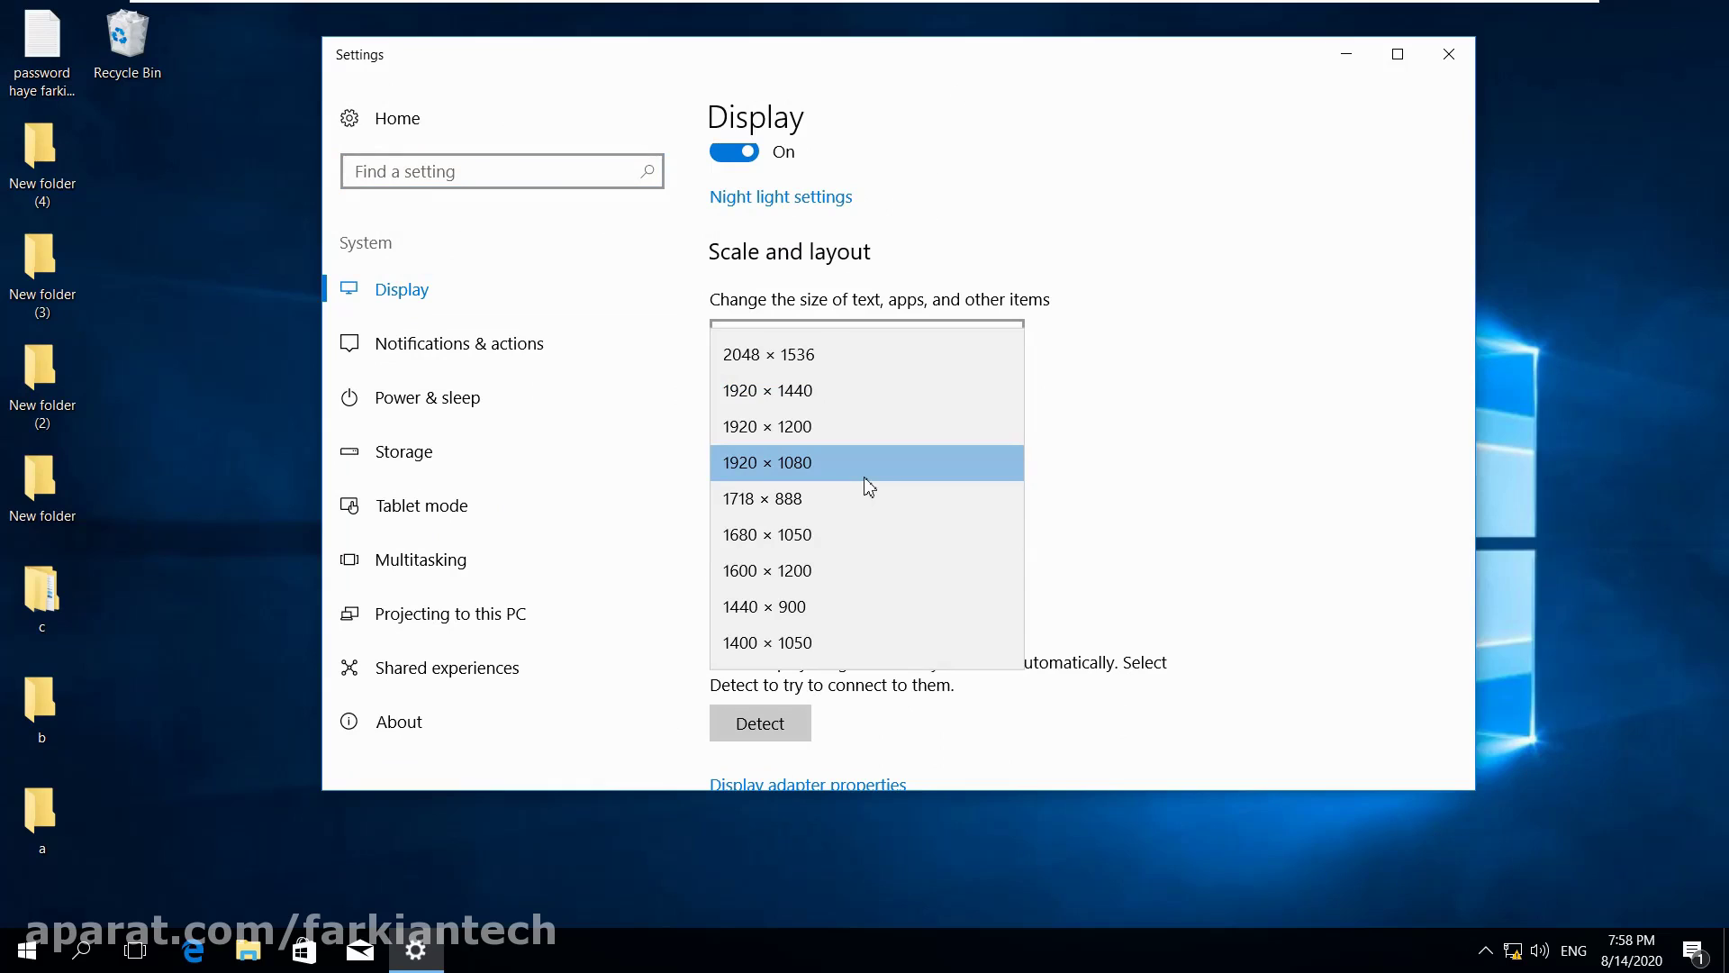
pyautogui.scroll(2, 864, 482)
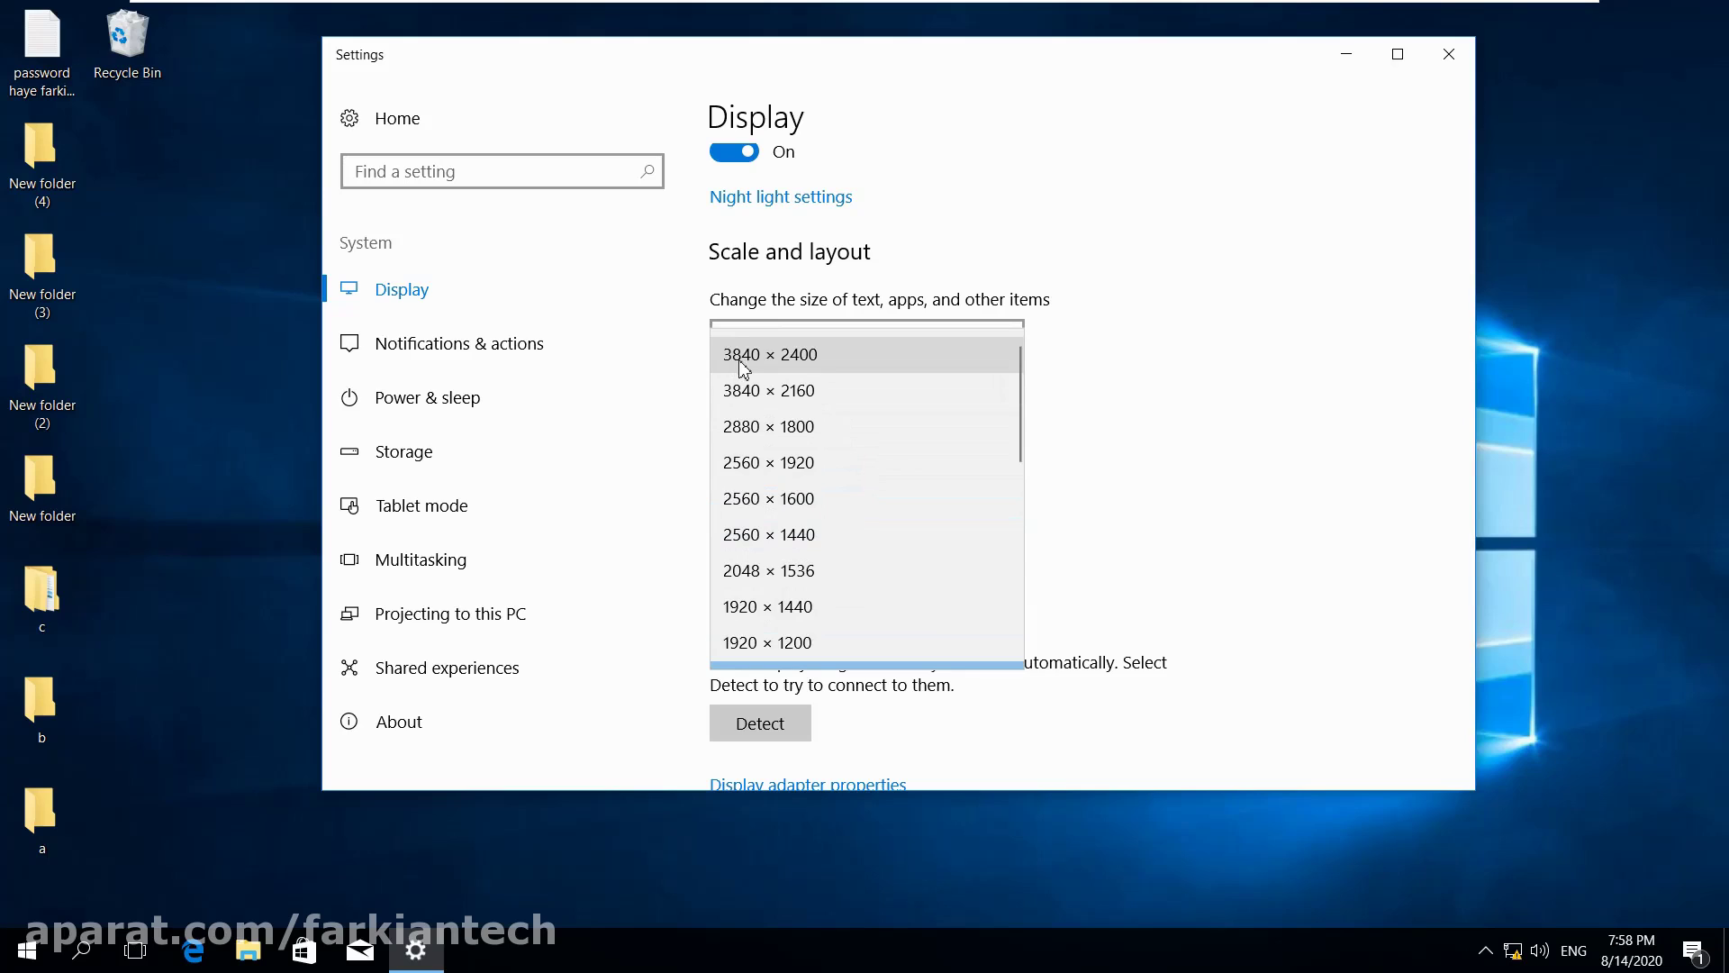
pyautogui.click(792, 362)
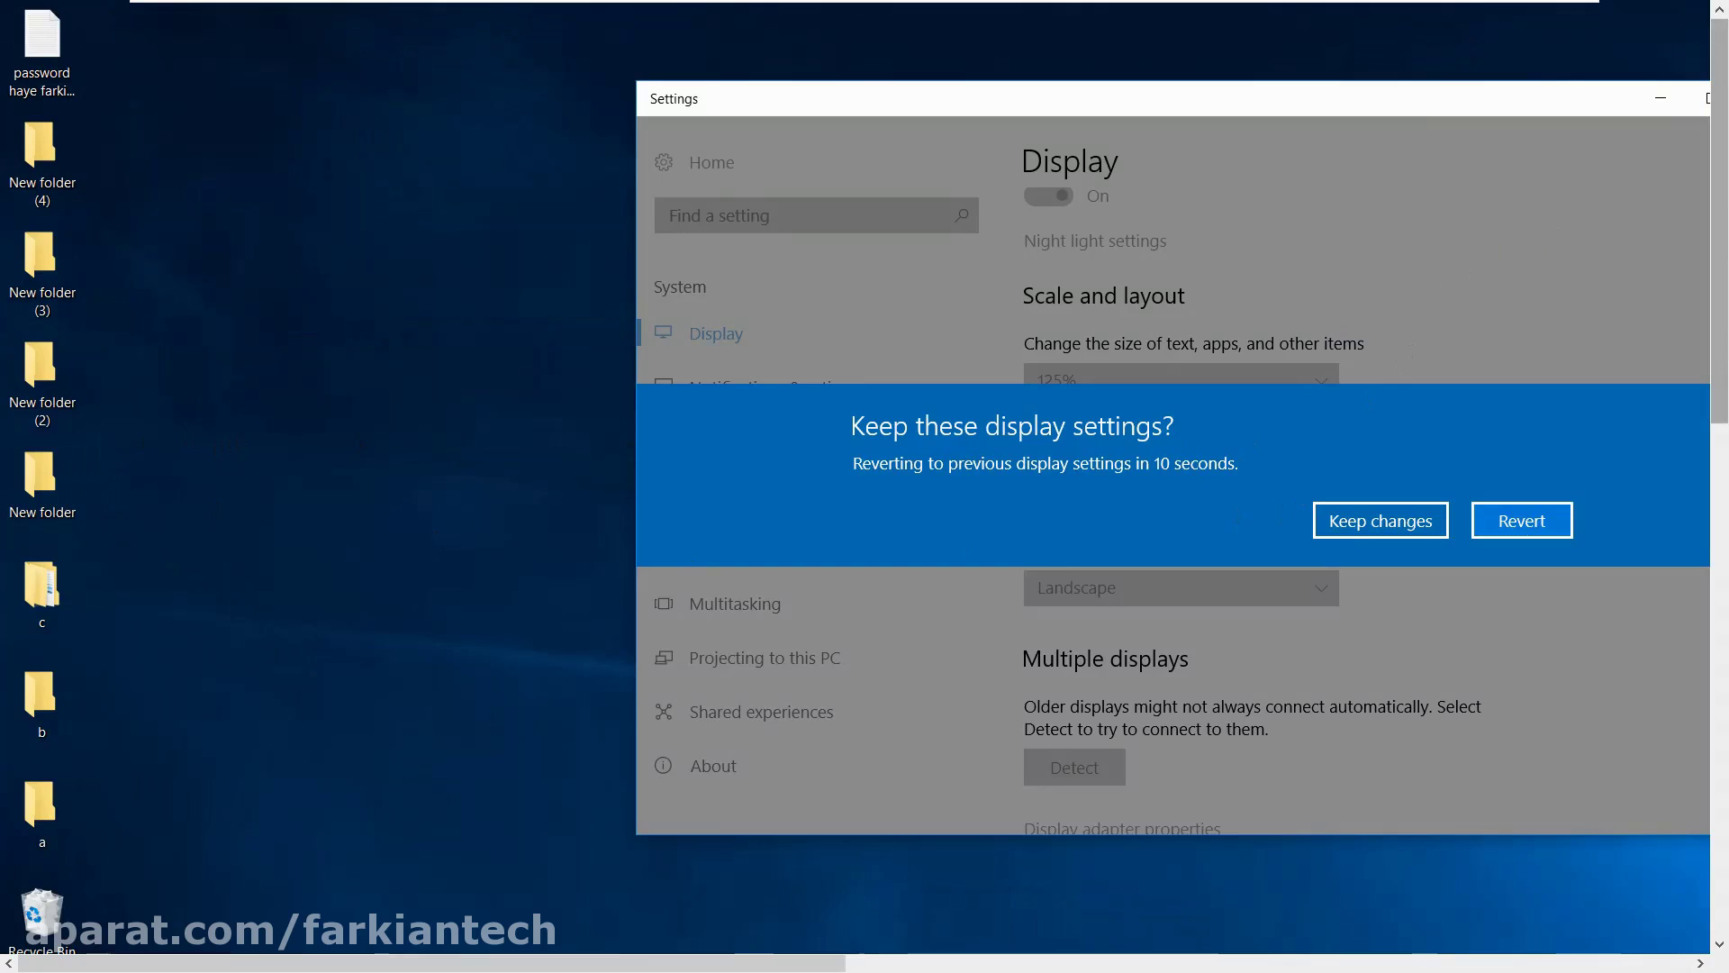
pyautogui.scroll(-10, 1170, 541)
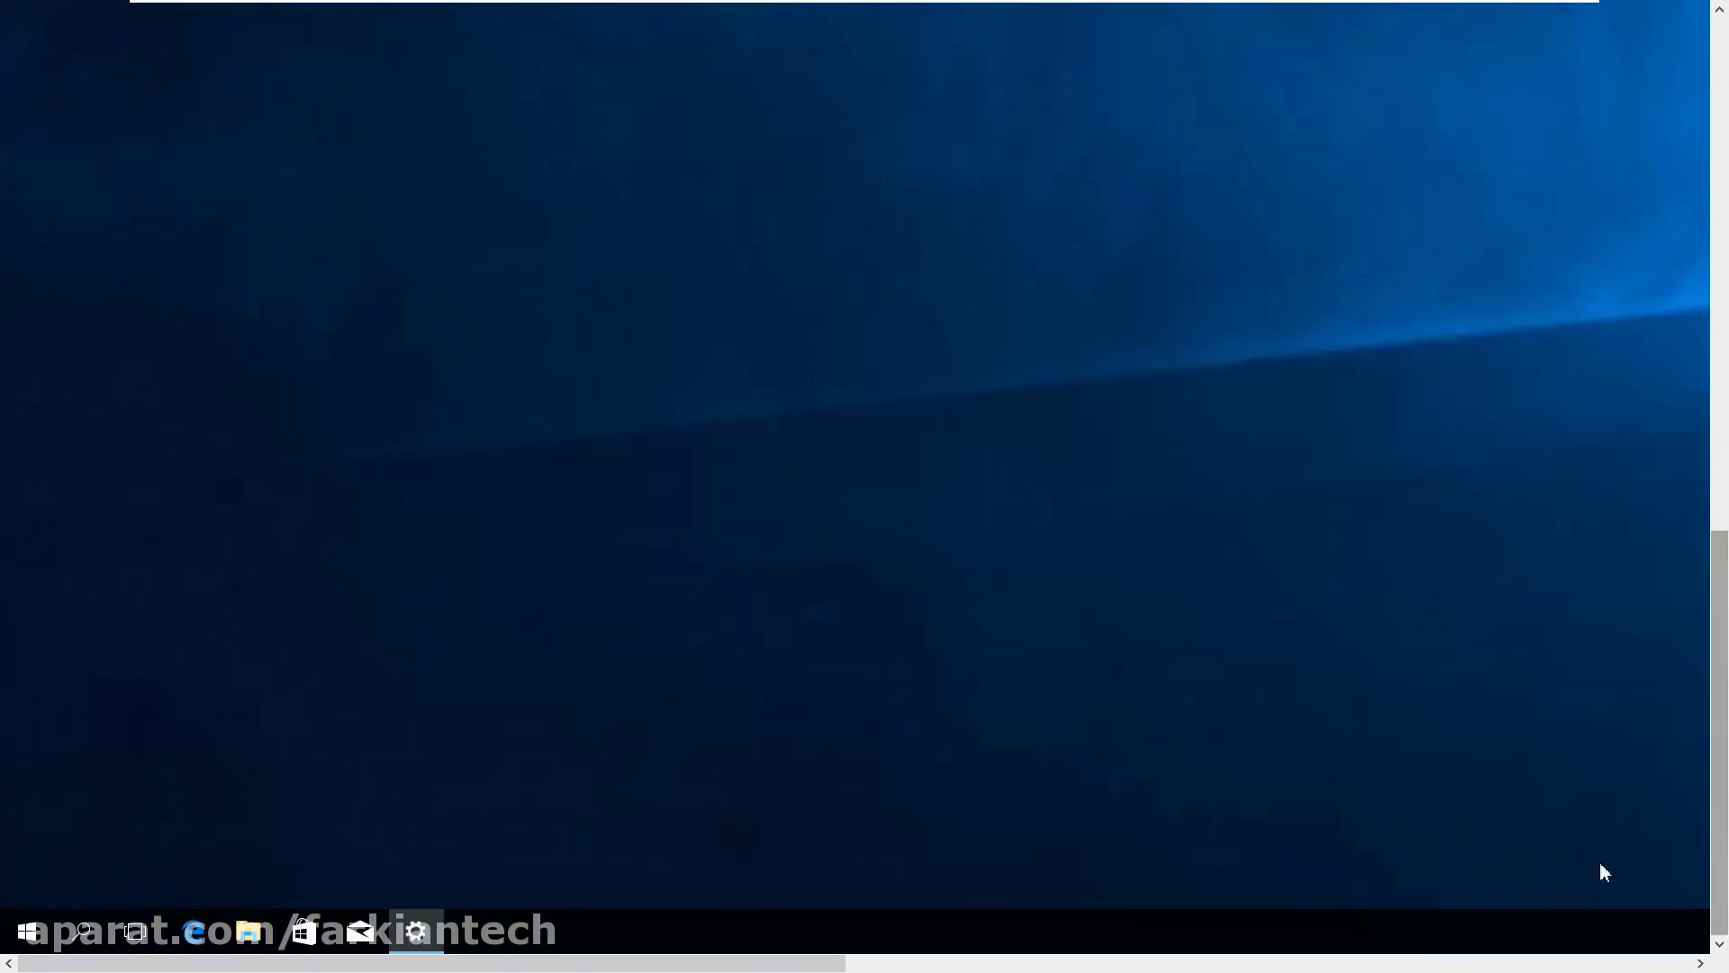
pyautogui.moveTo(810, 961); pyautogui.dragTo(1506, 962)
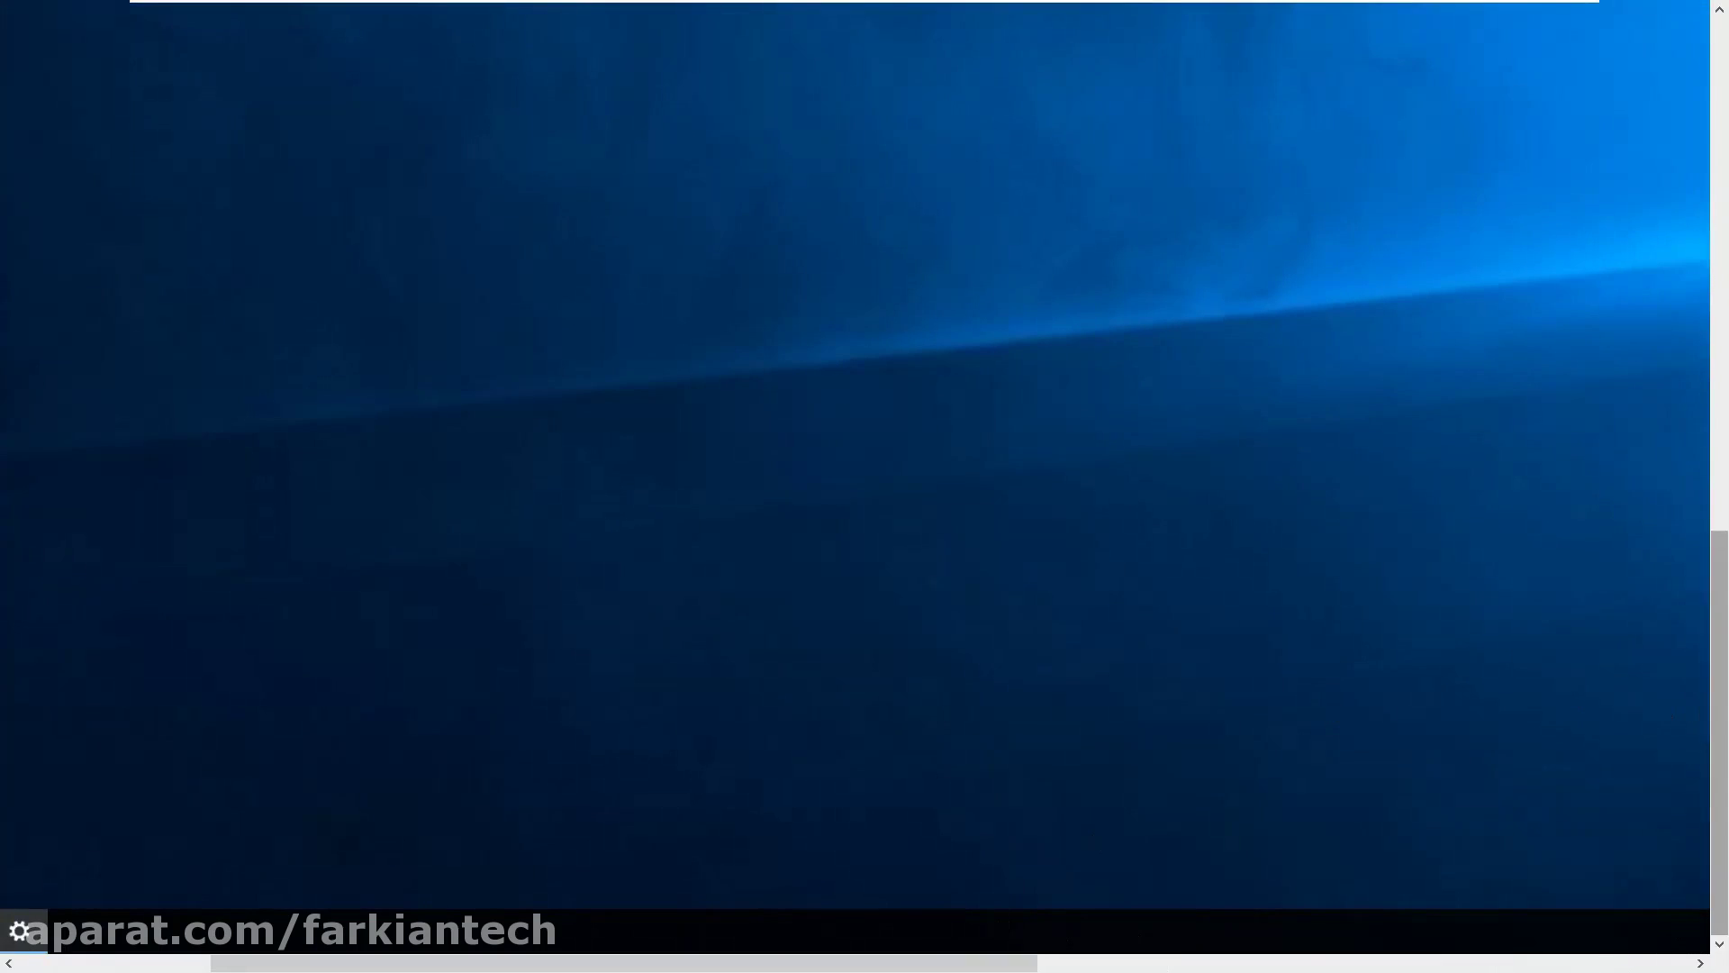
pyautogui.scroll(10, 865, 486)
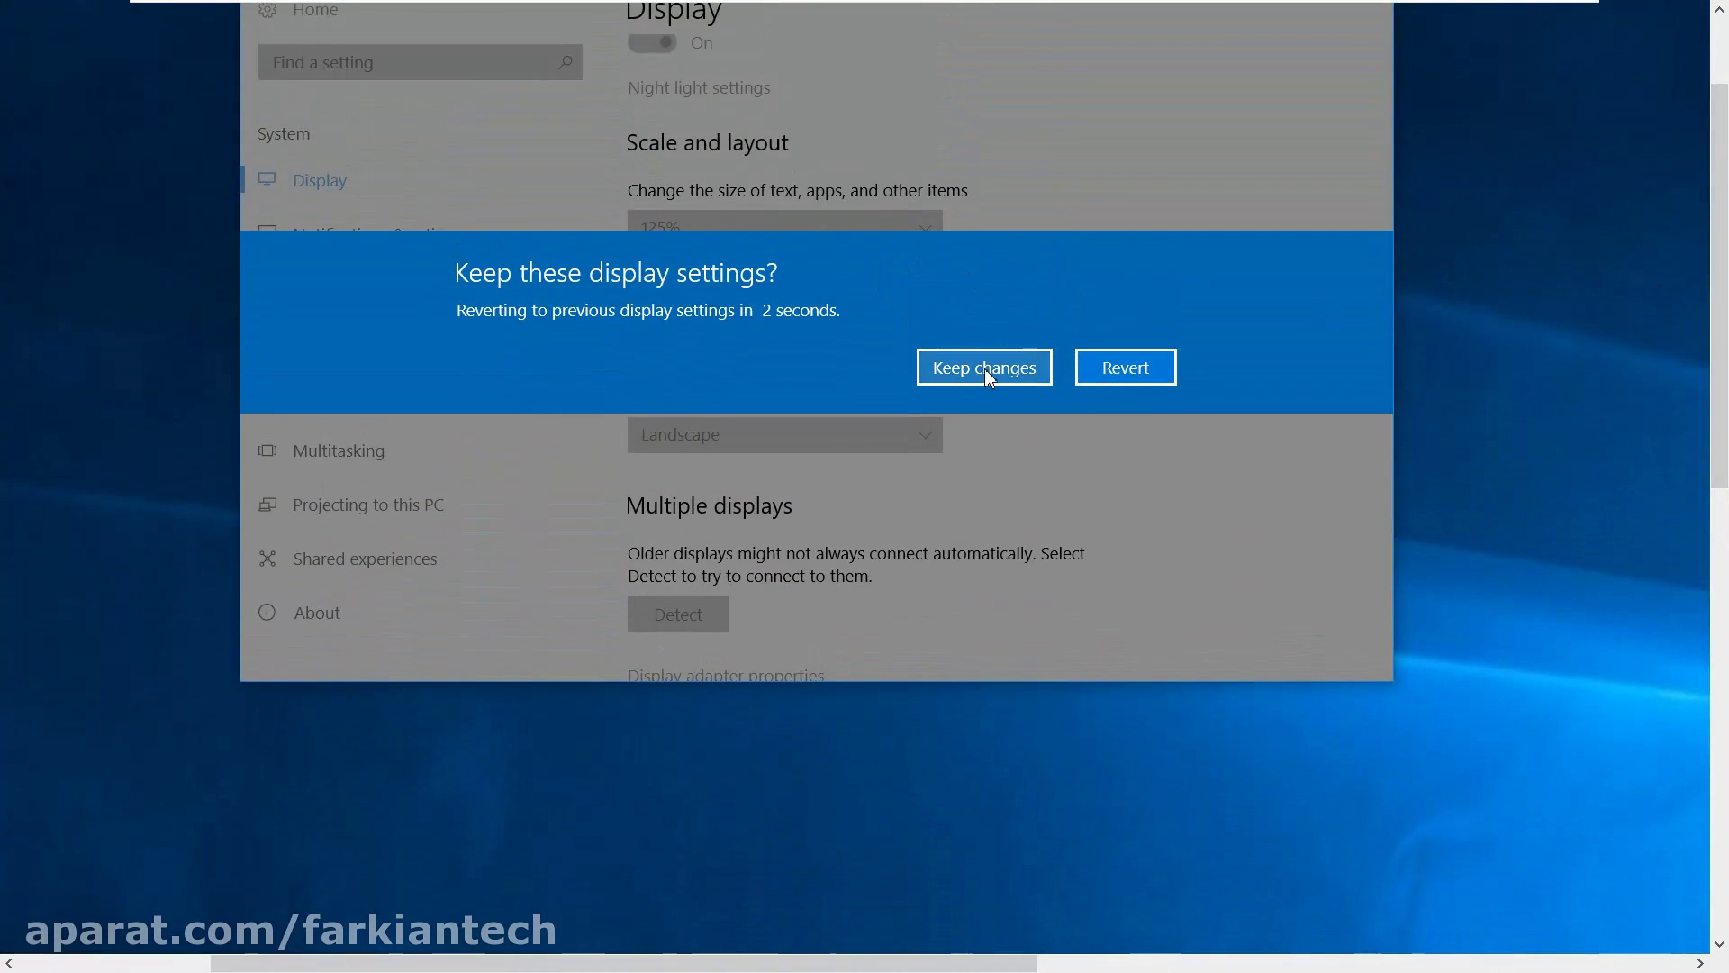
pyautogui.click(985, 369)
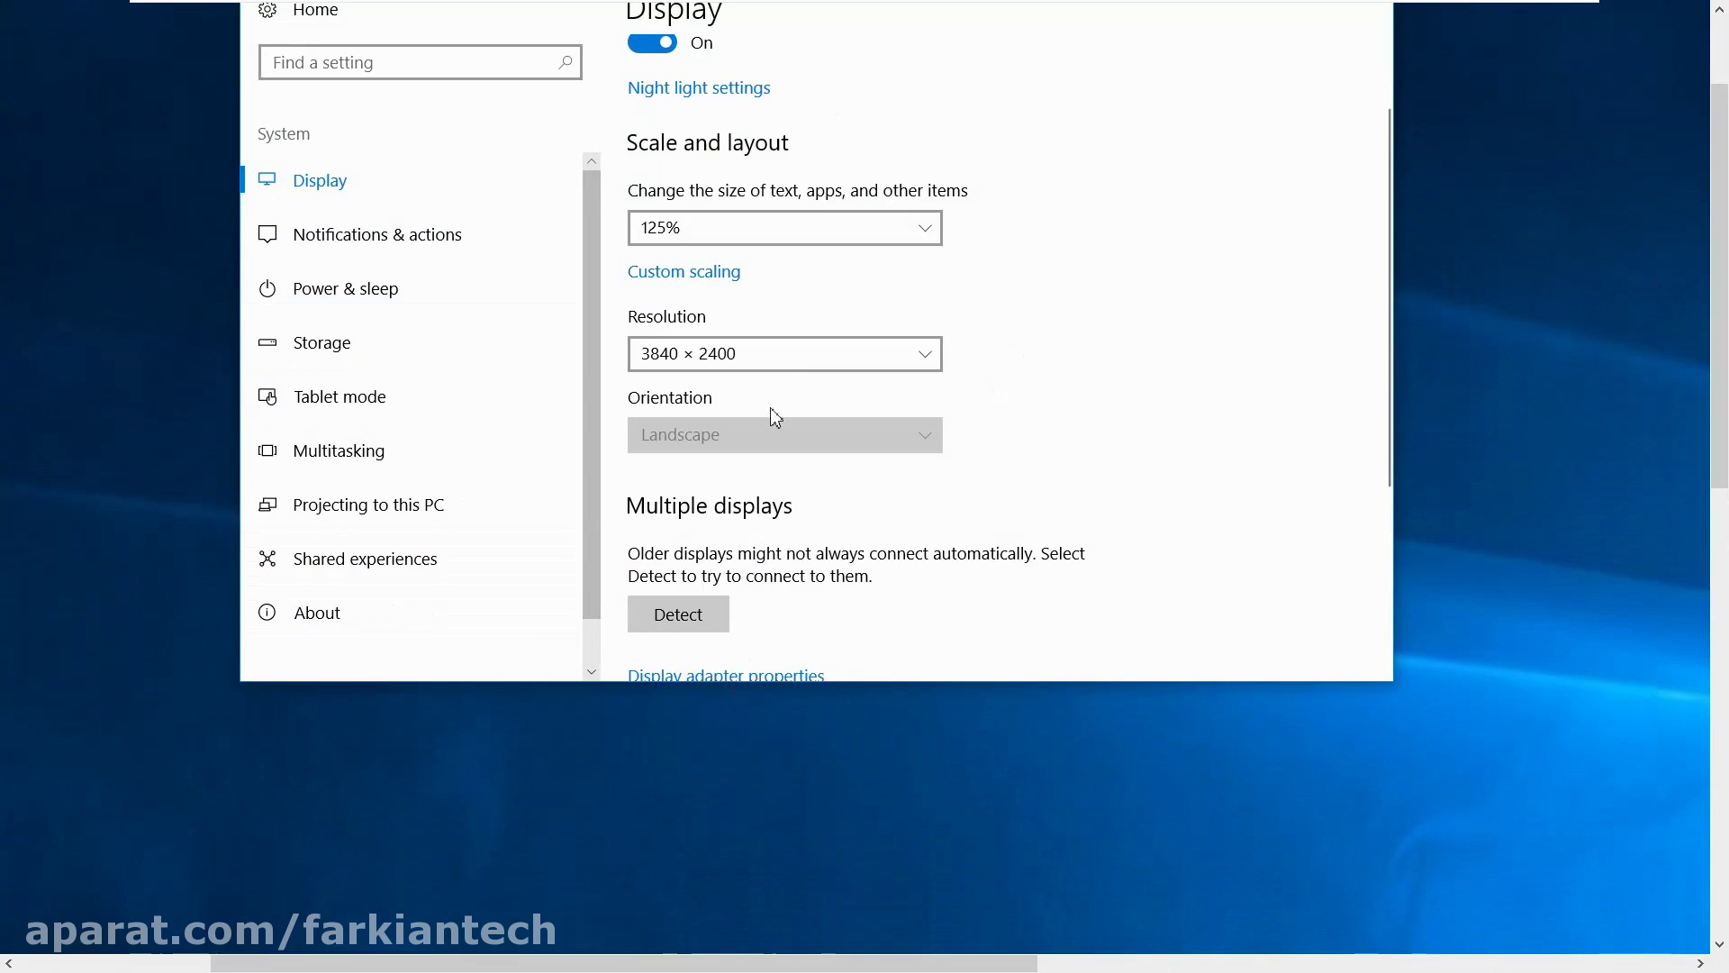
# Set the display resolution to 1920 × 1440 and keep the changes.
pyautogui.click(784, 364)
pyautogui.scroll(-1, 801, 459)
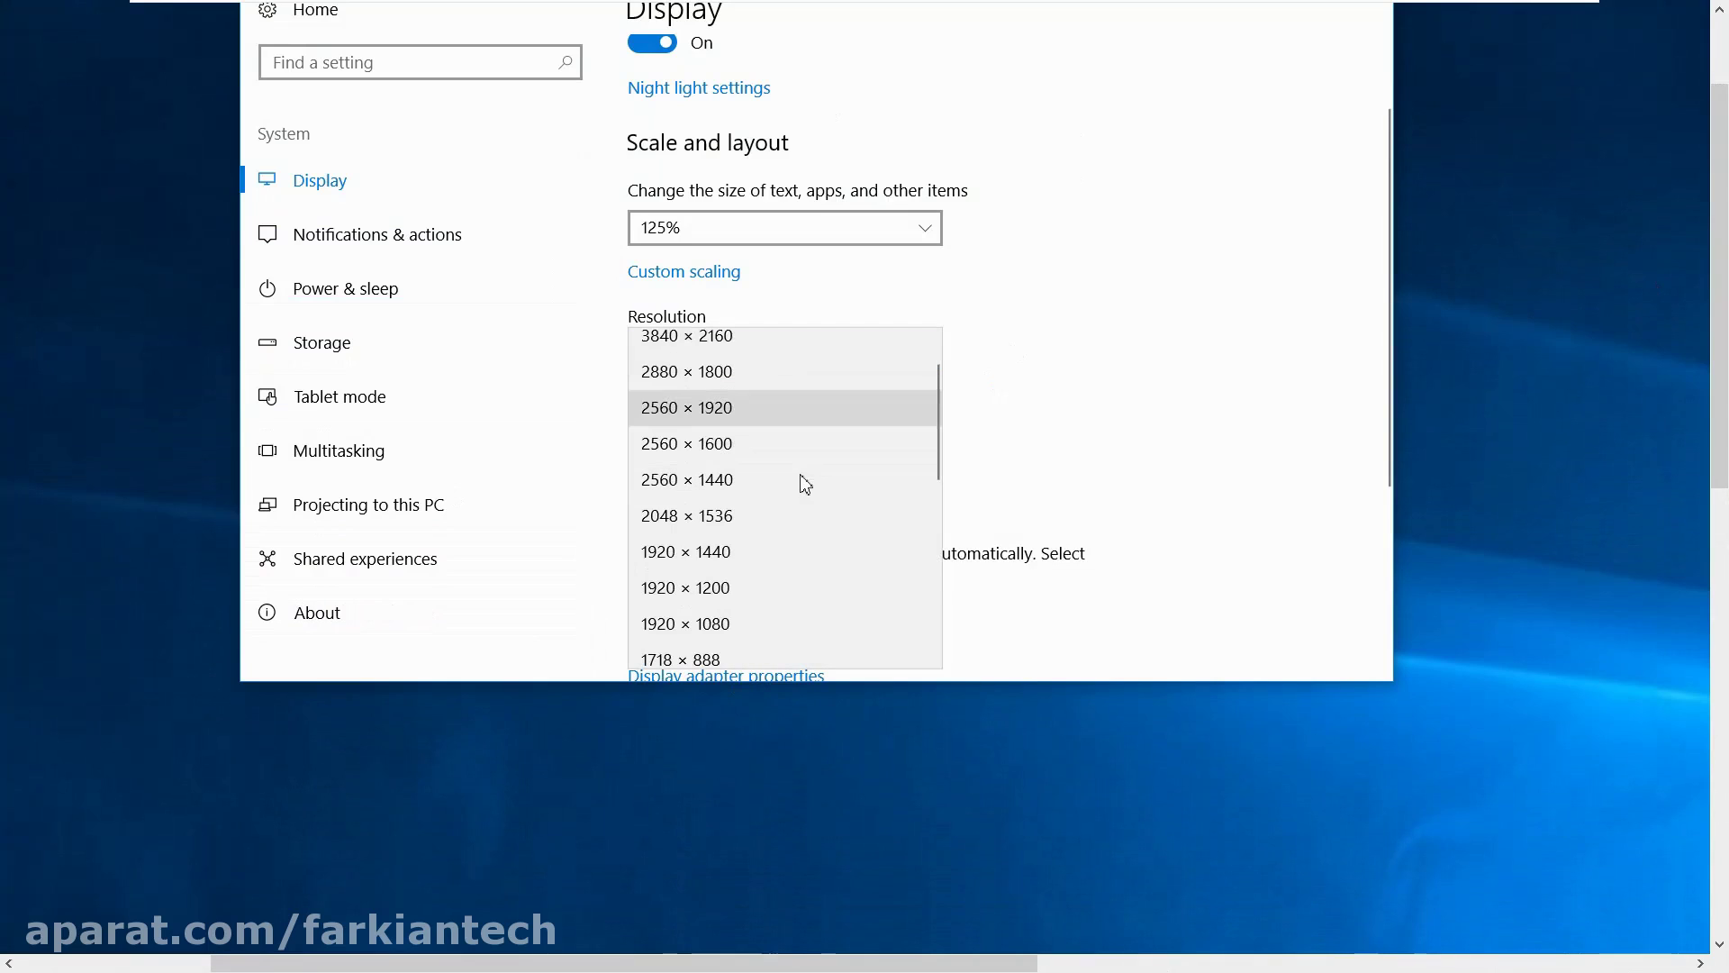
pyautogui.click(694, 564)
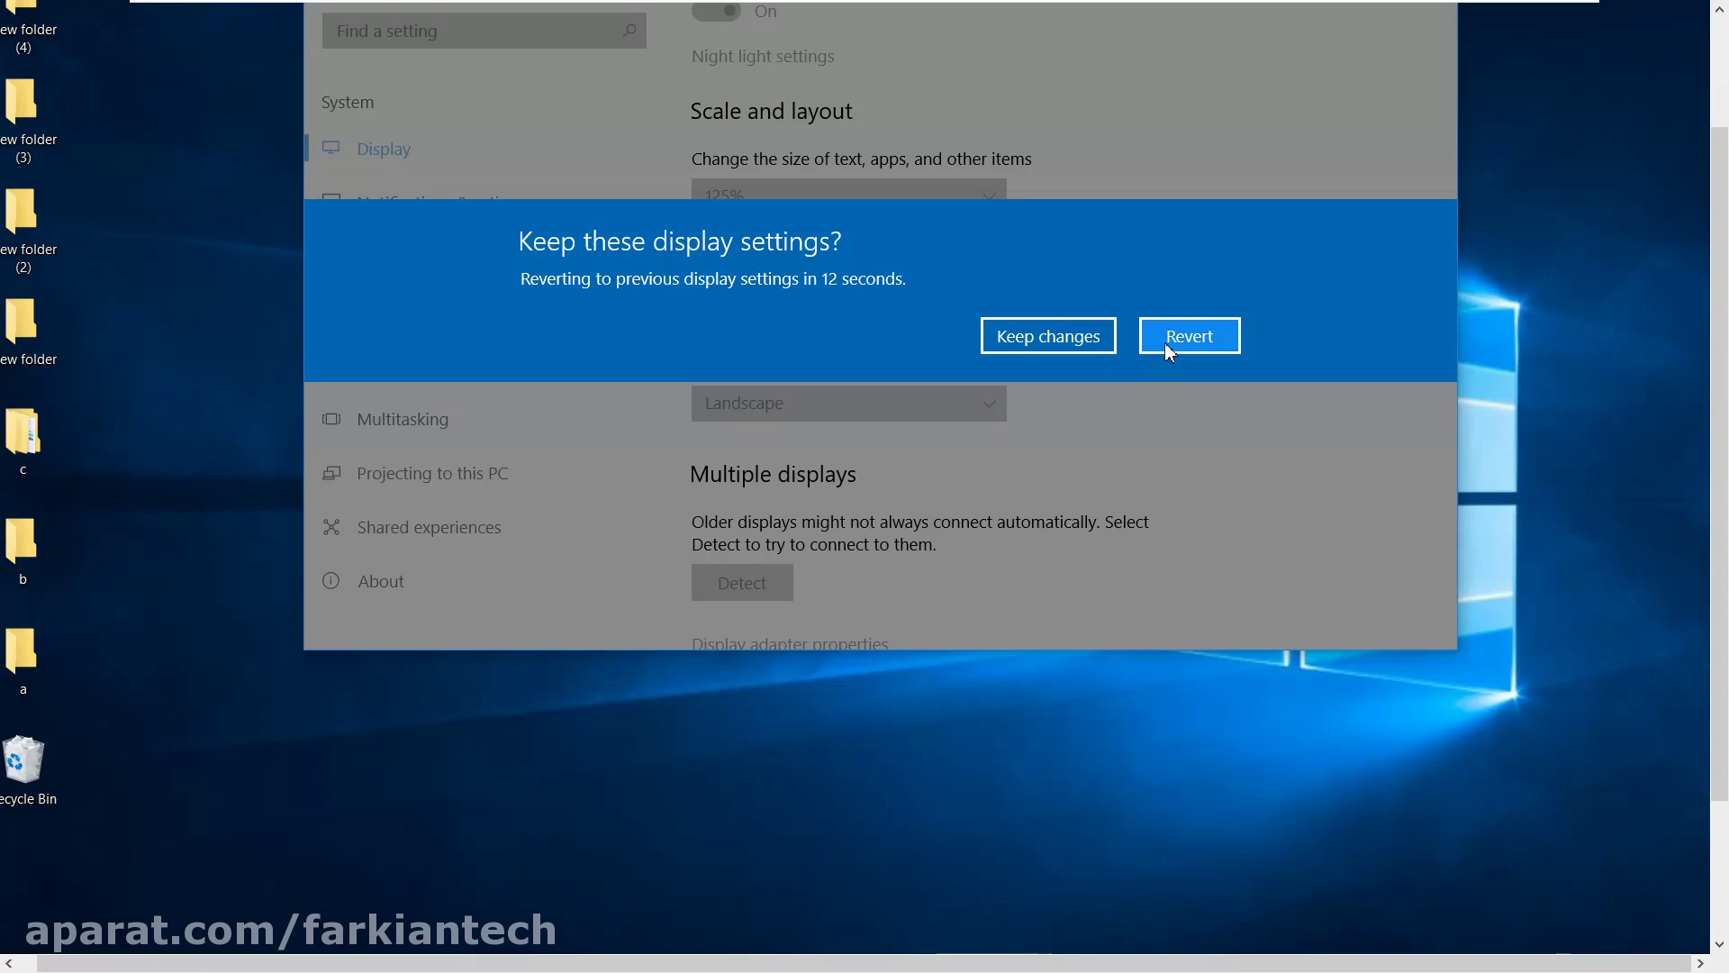
pyautogui.click(1027, 333)
# Set the display resolution to 1920 × 1200 and keep the changes.
pyautogui.click(878, 337)
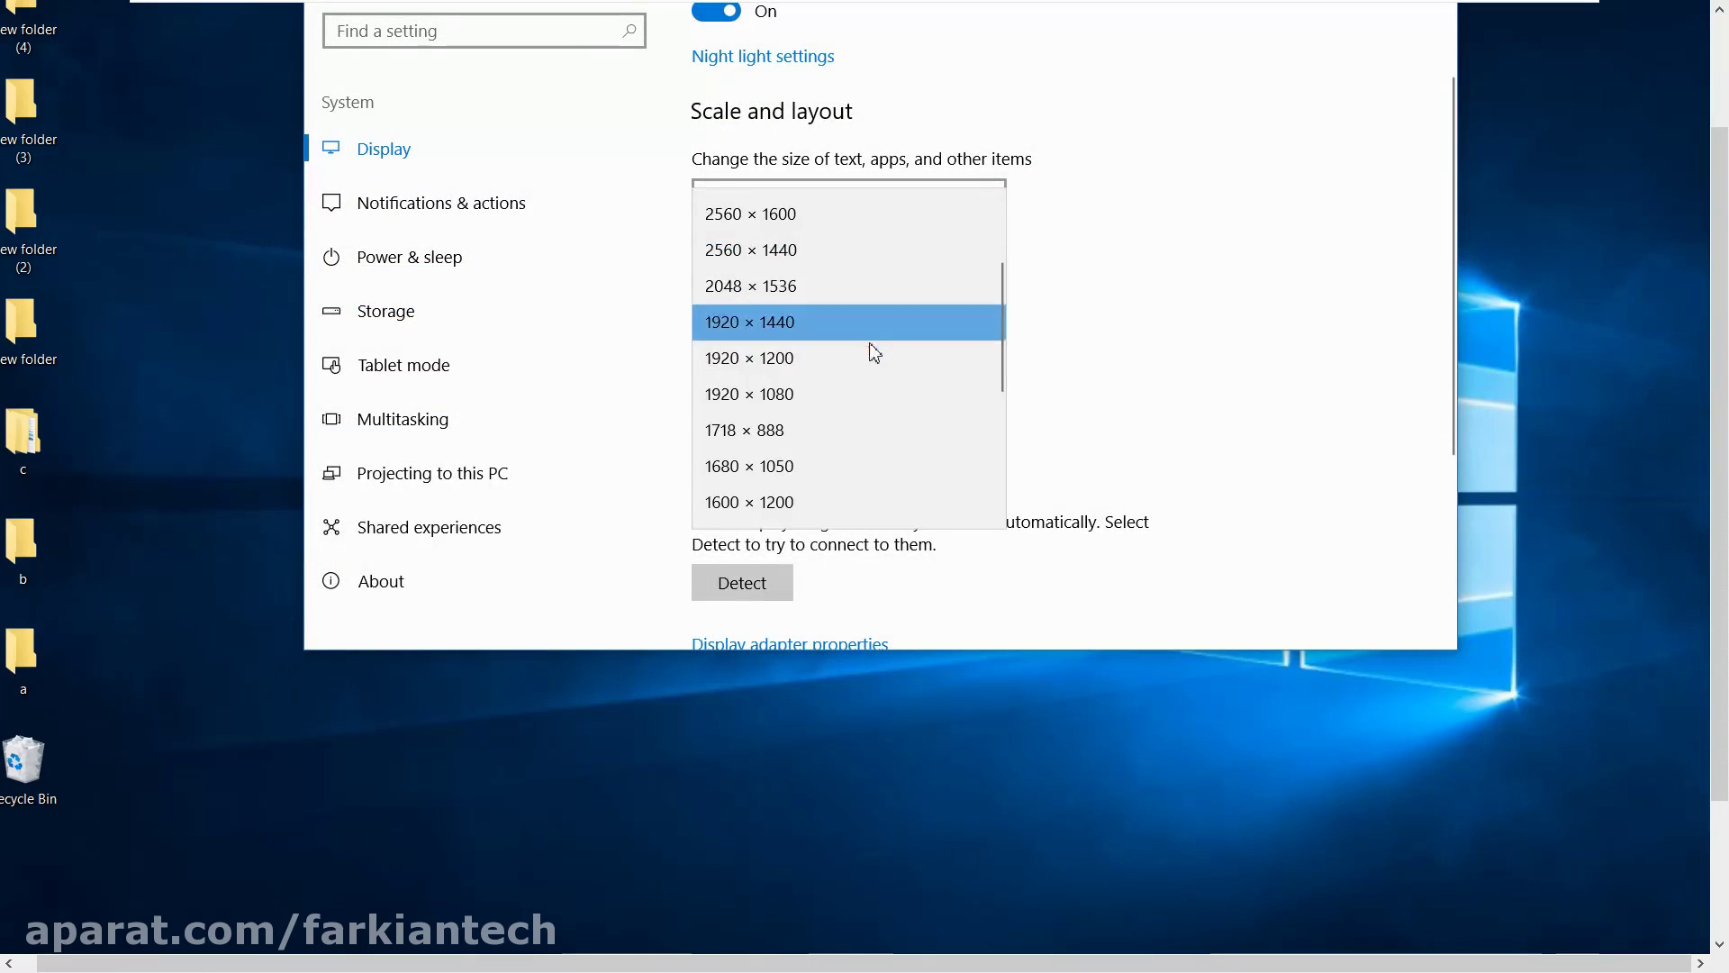
pyautogui.click(862, 367)
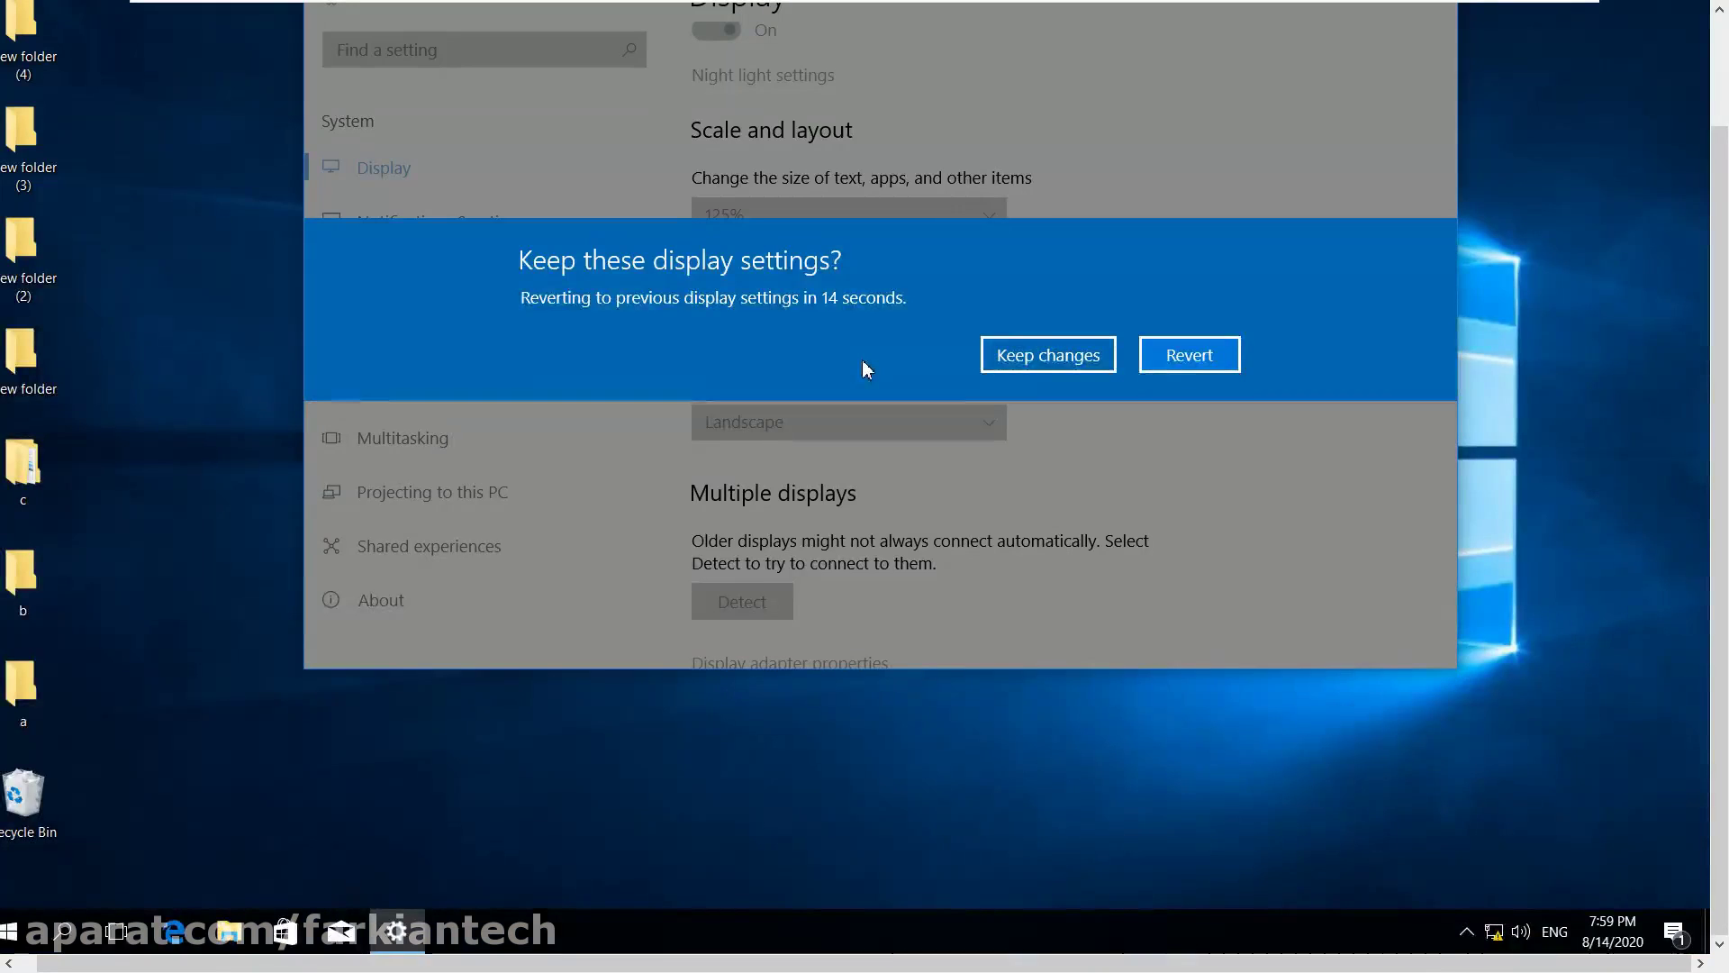
pyautogui.click(1103, 365)
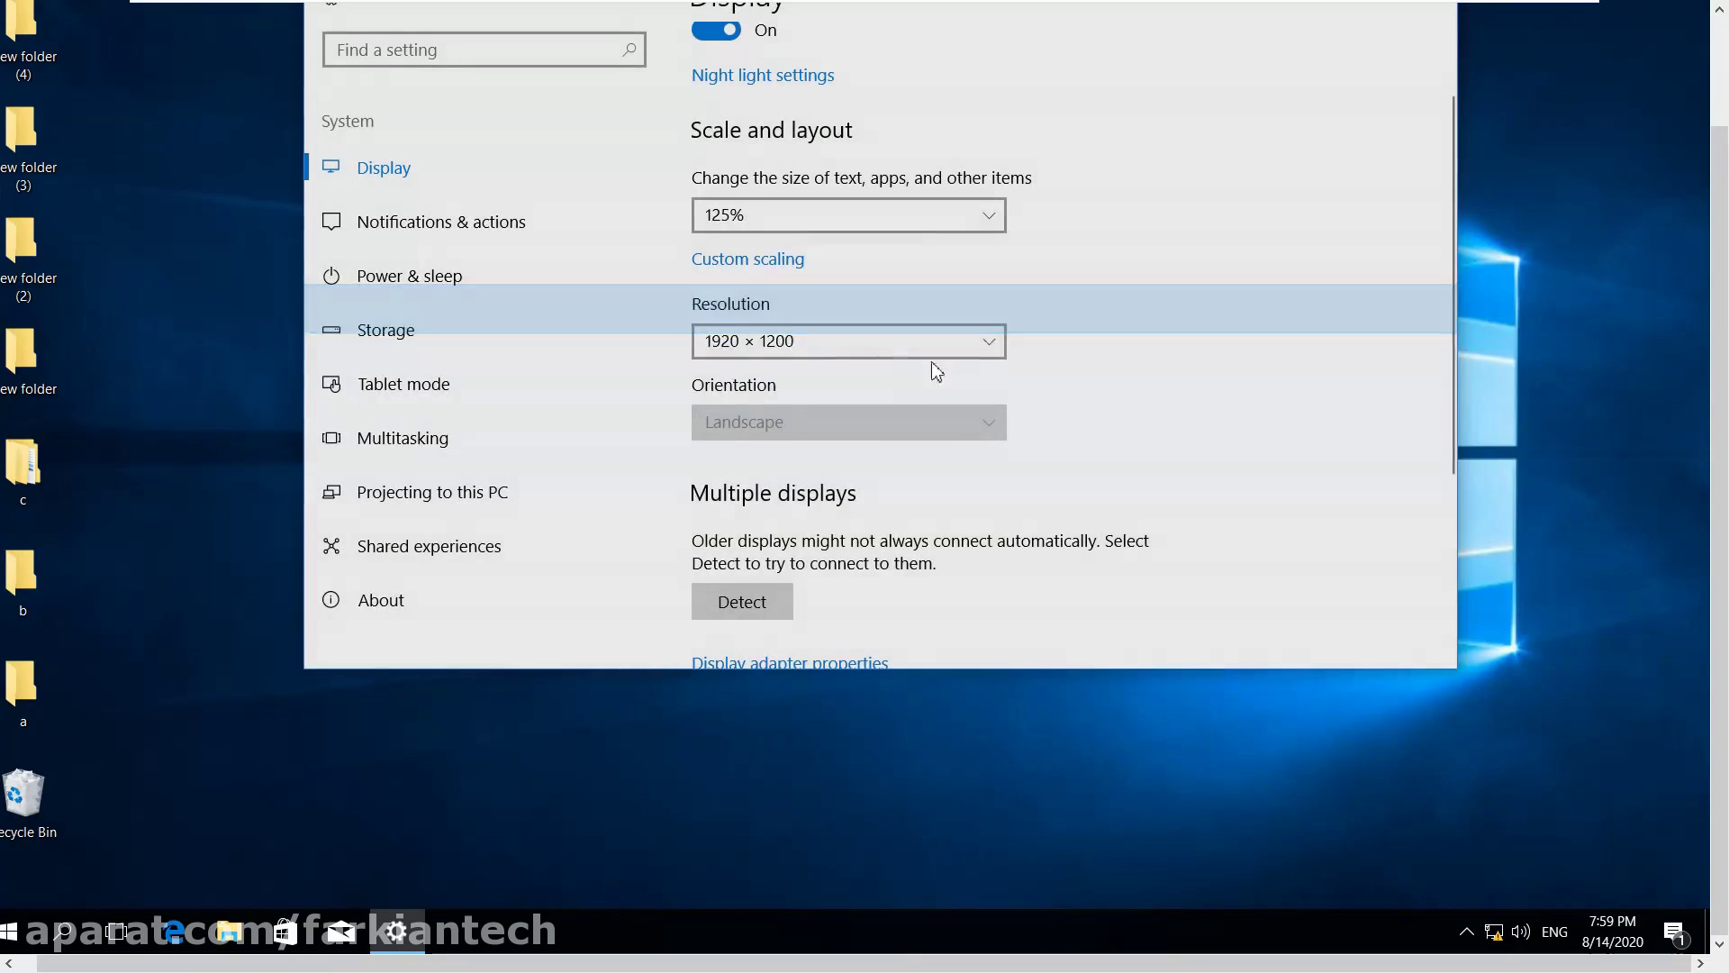
# Set the display resolution to 1920 × 1080 and keep the changes.
pyautogui.click(910, 347)
pyautogui.click(852, 388)
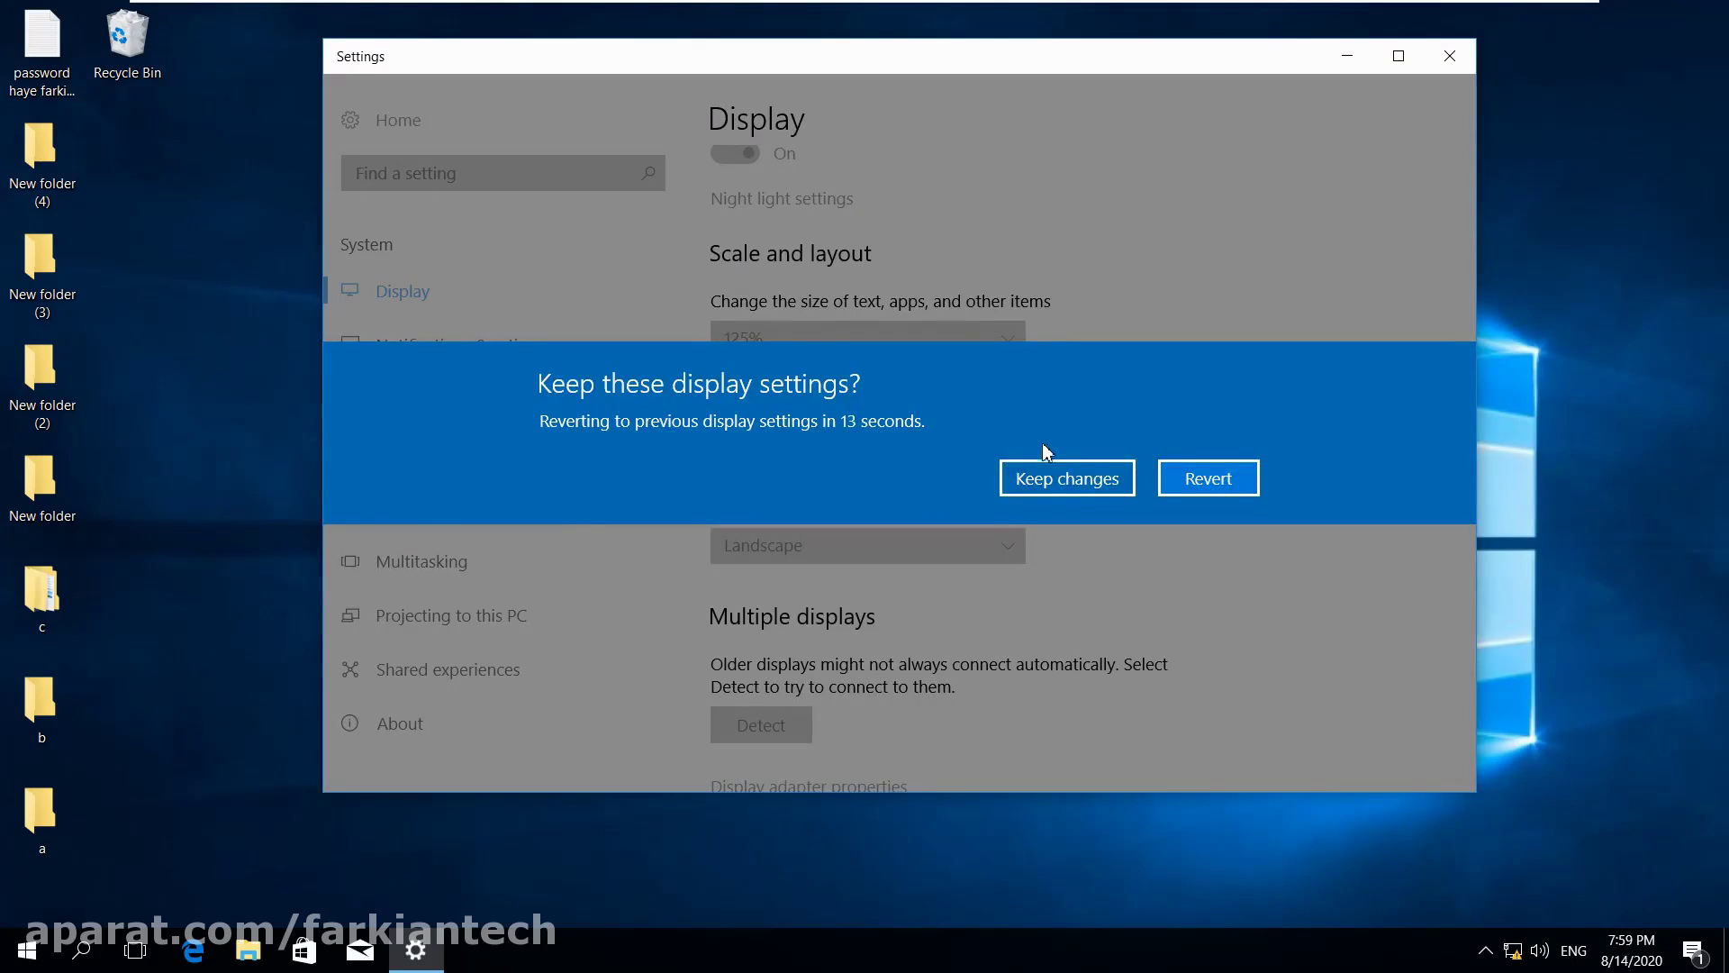
pyautogui.click(1041, 479)
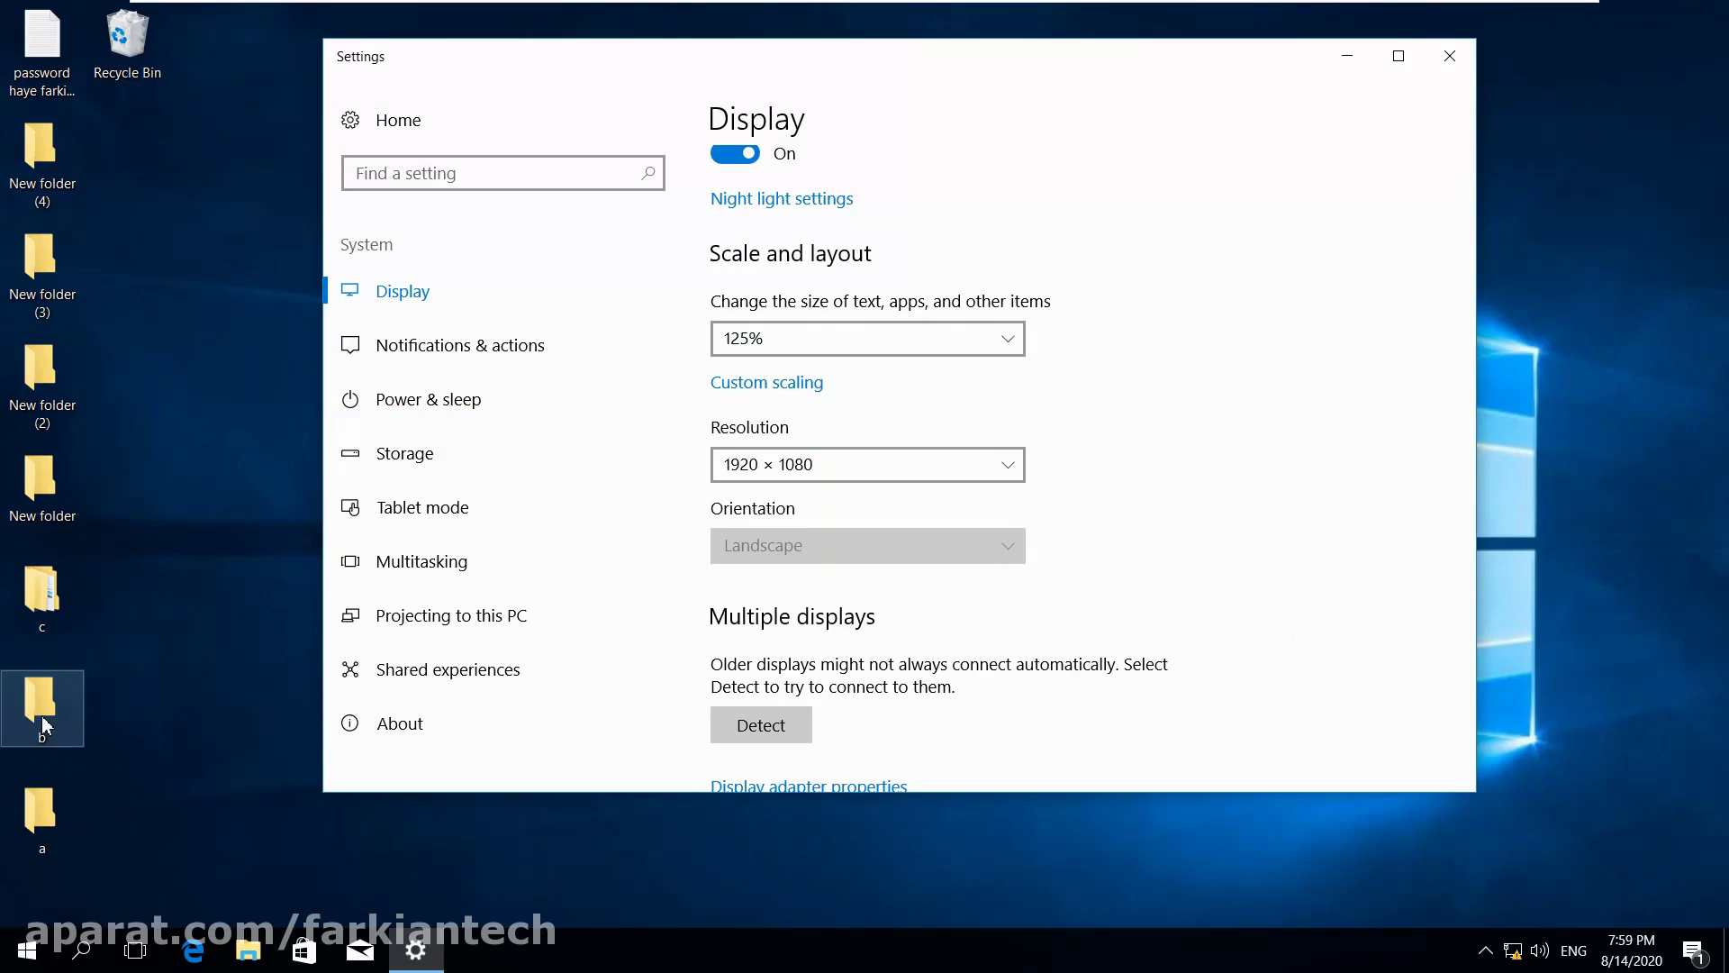
# Examine the list of available display resolutions and the remaining display options without changing the resolution.
pyautogui.click(830, 475)
pyautogui.scroll(2, 829, 475)
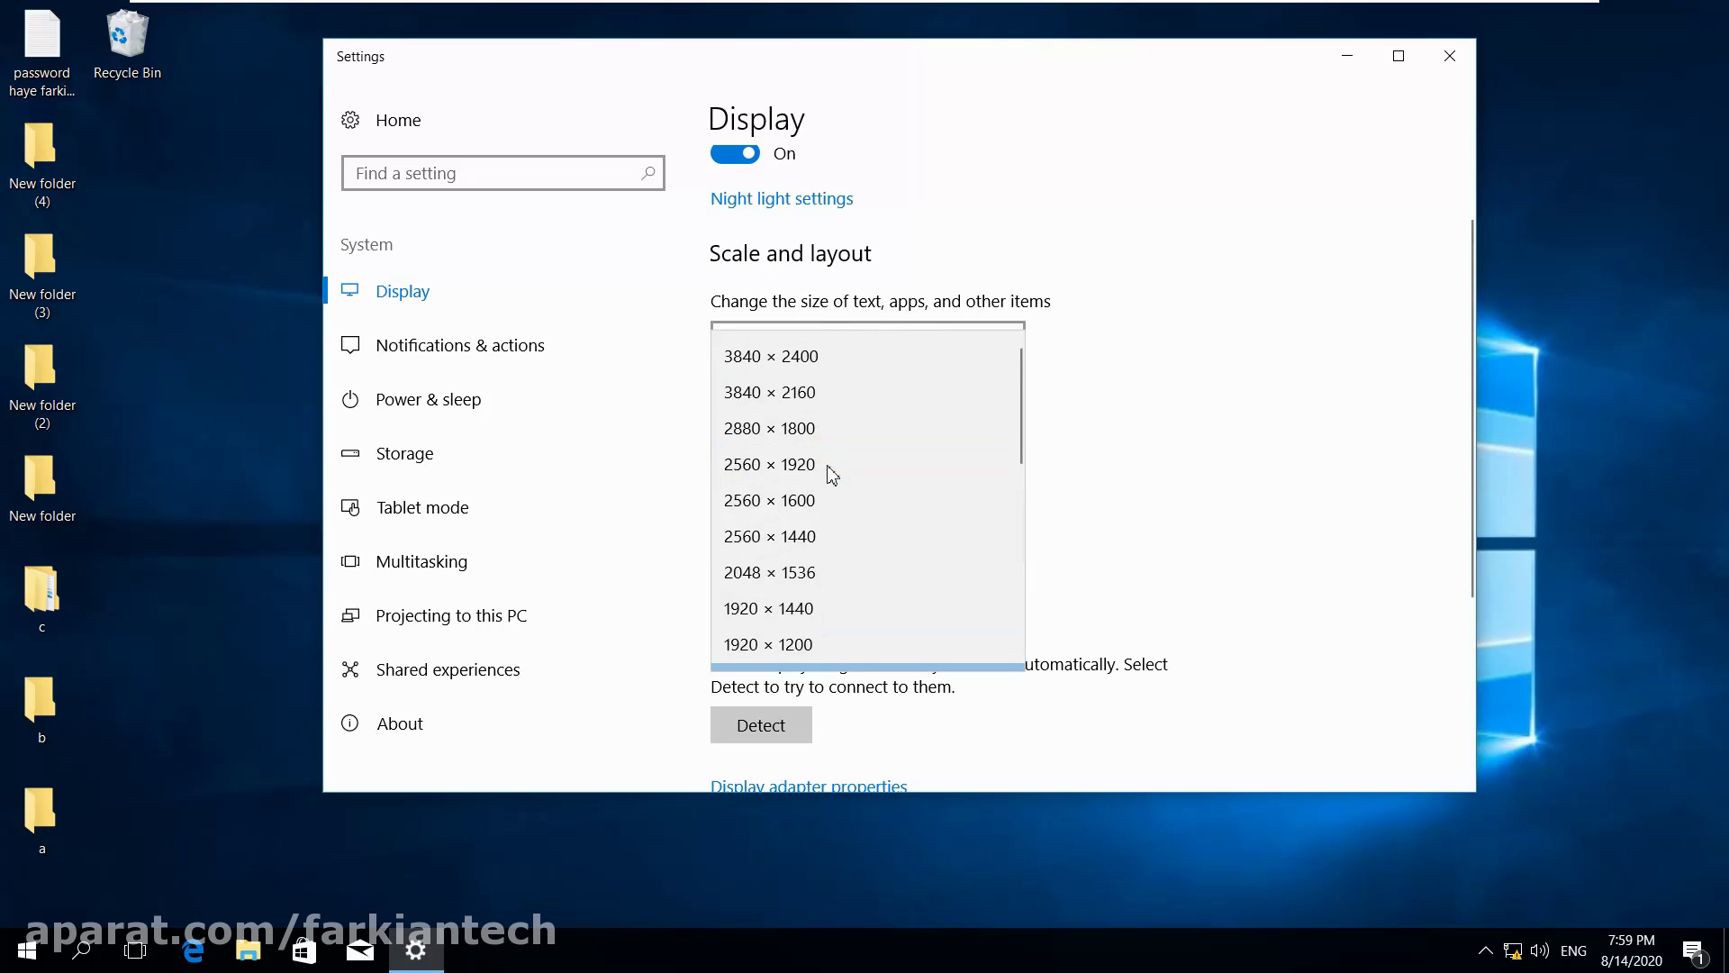
pyautogui.click(1161, 382)
pyautogui.scroll(-2, 1057, 436)
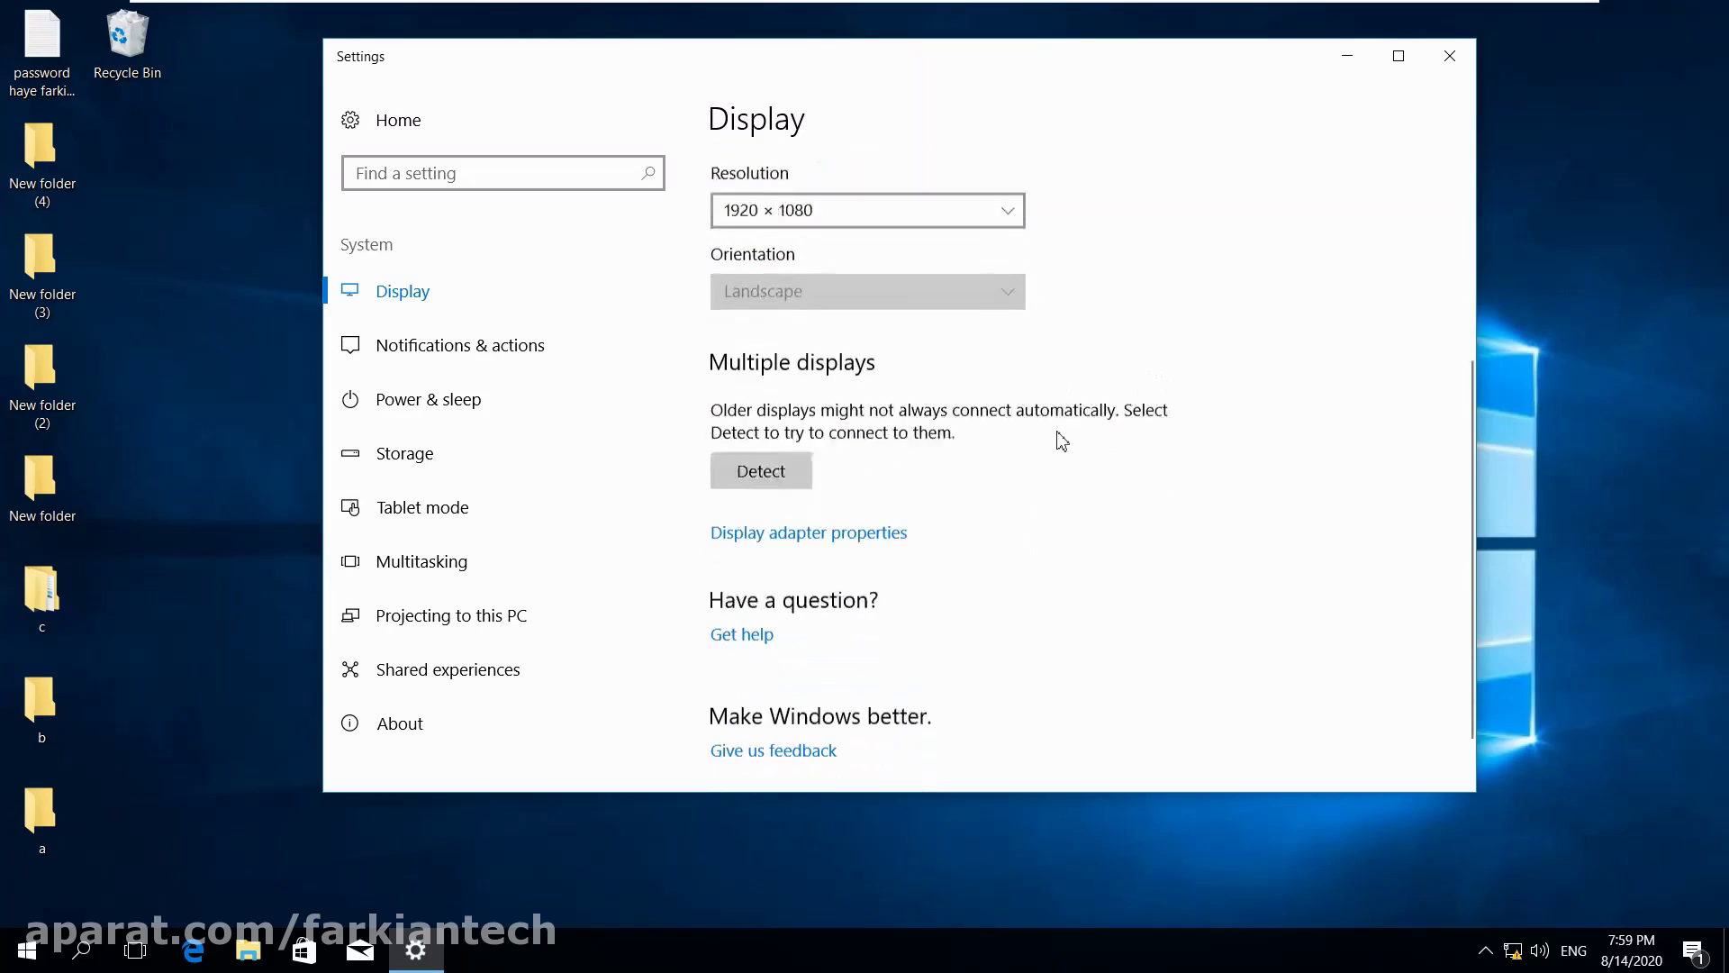
pyautogui.scroll(1, 1015, 336)
pyautogui.click(987, 288)
pyautogui.scroll(2, 904, 324)
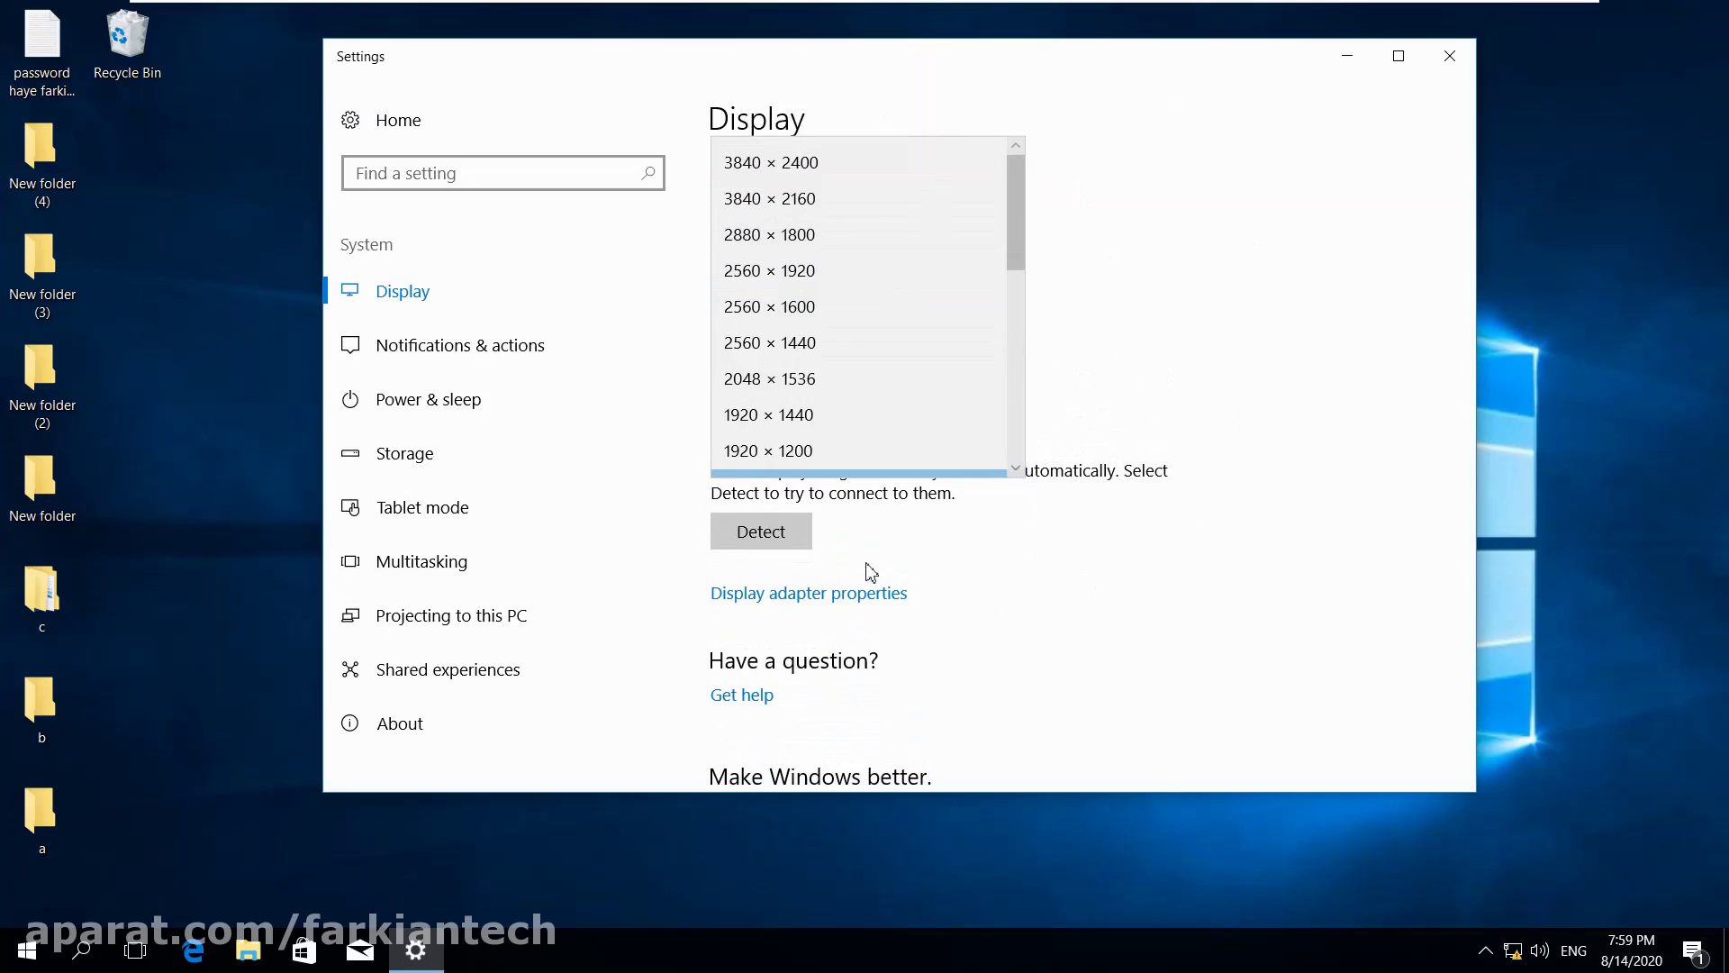
pyautogui.click(1130, 249)
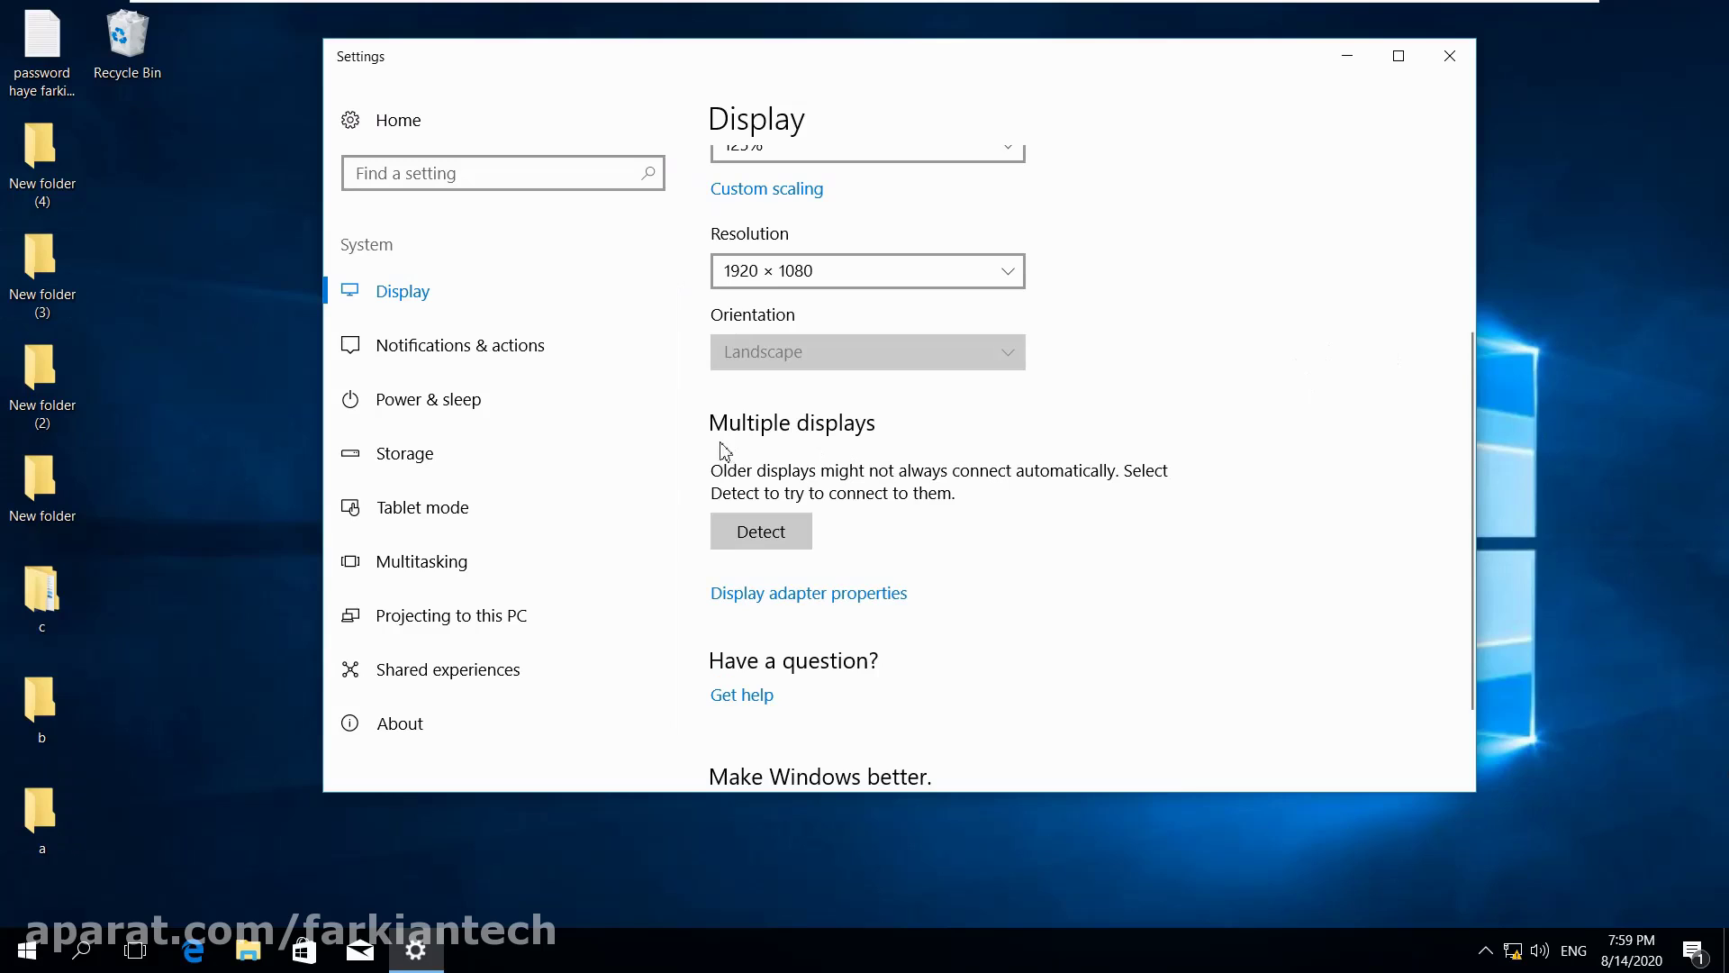
# Detect additional displays and open the display adapter properties.
pyautogui.click(790, 531)
pyautogui.click(784, 594)
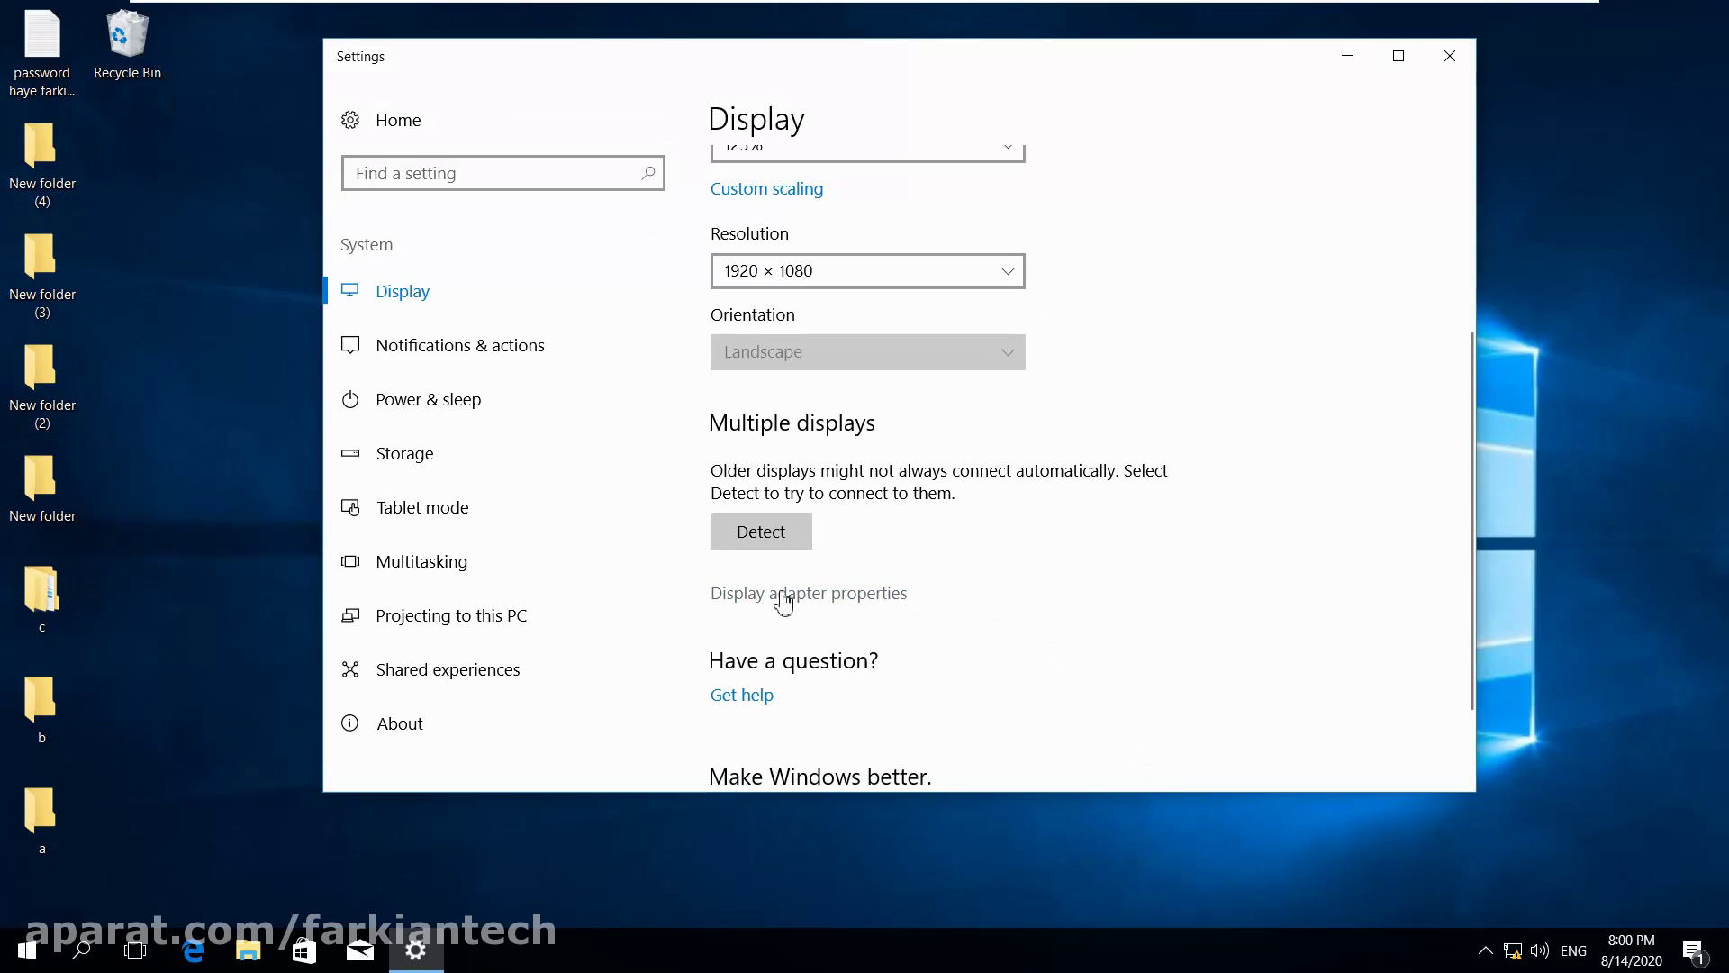
pyautogui.moveTo(318, 89); pyautogui.dragTo(658, 86)
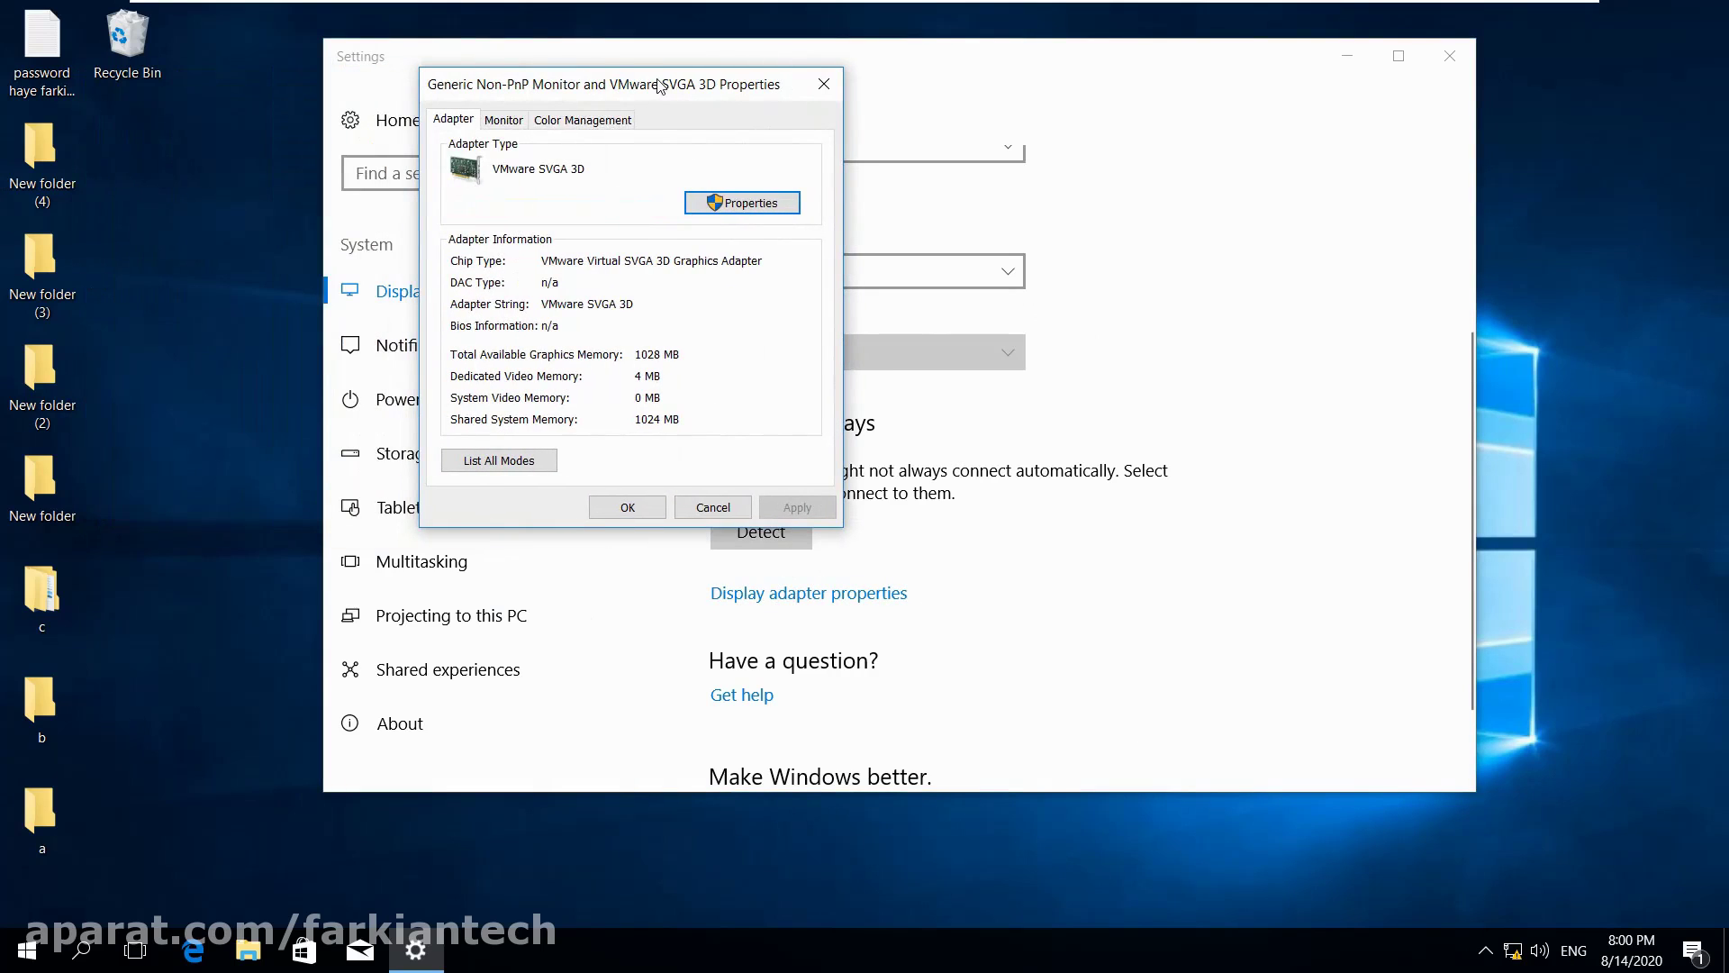
# Review the display adapter's color management and monitor properties, ending on the monitor settings with the screen refresh rate.
pyautogui.click(504, 120)
pyautogui.click(569, 122)
pyautogui.click(487, 124)
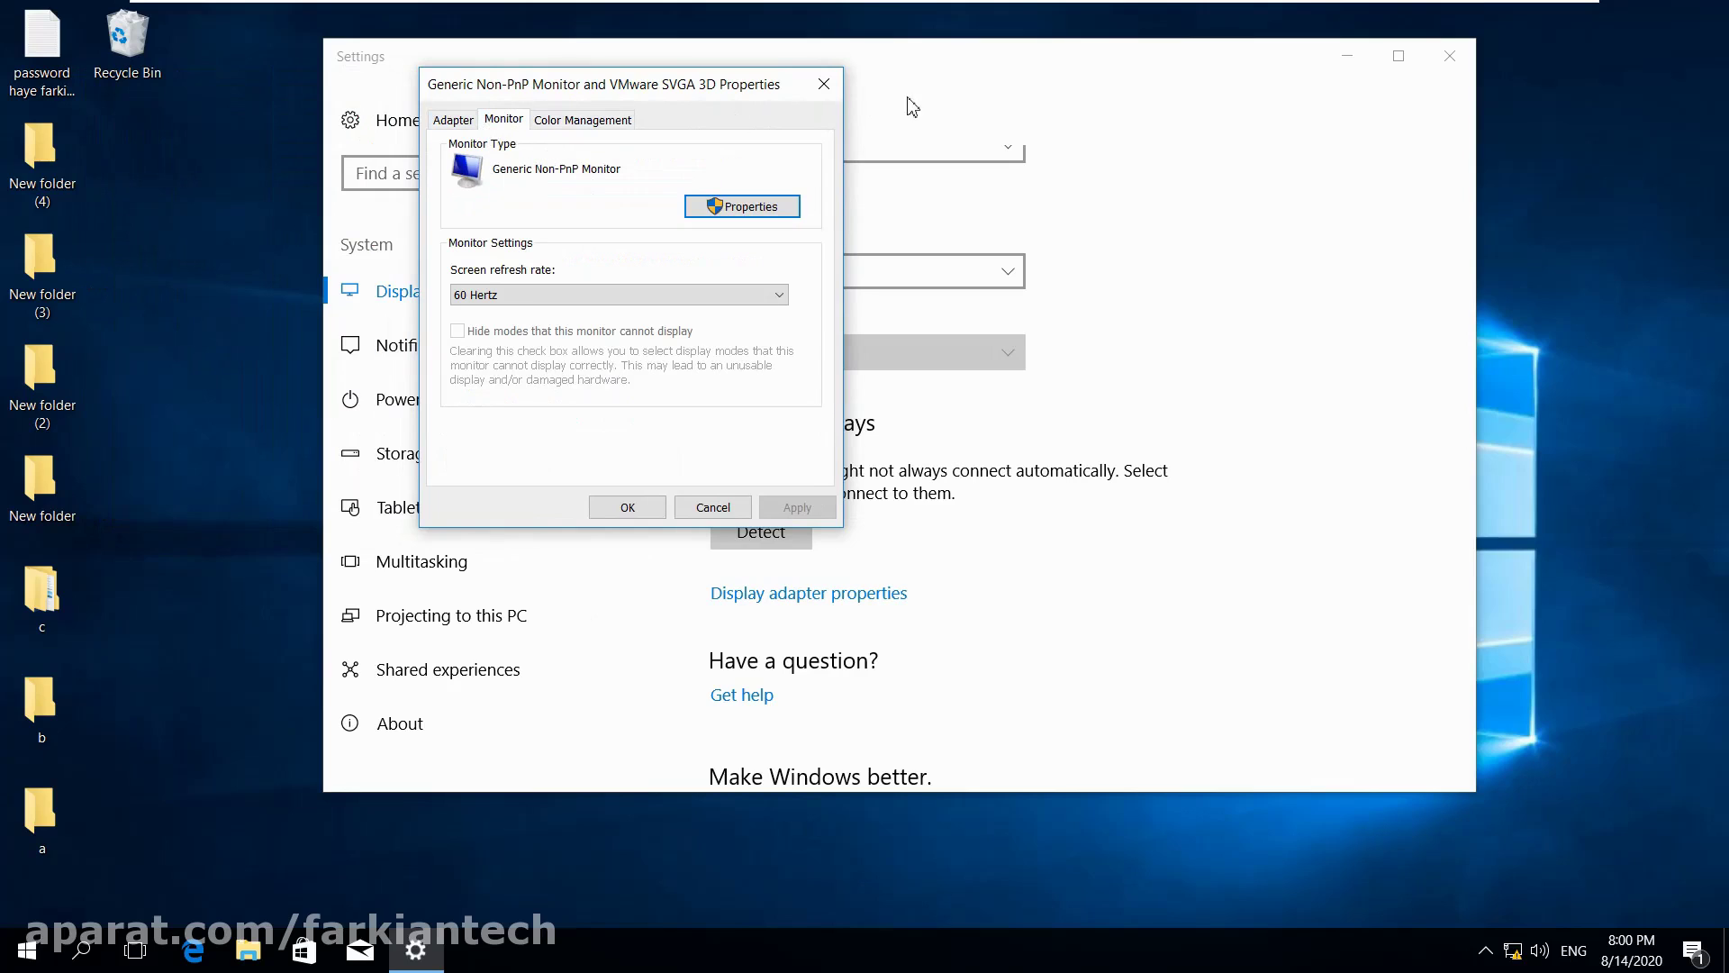
# Close the monitor properties and open the Notifications & actions settings to view the quick actions and notification options.
pyautogui.click(824, 84)
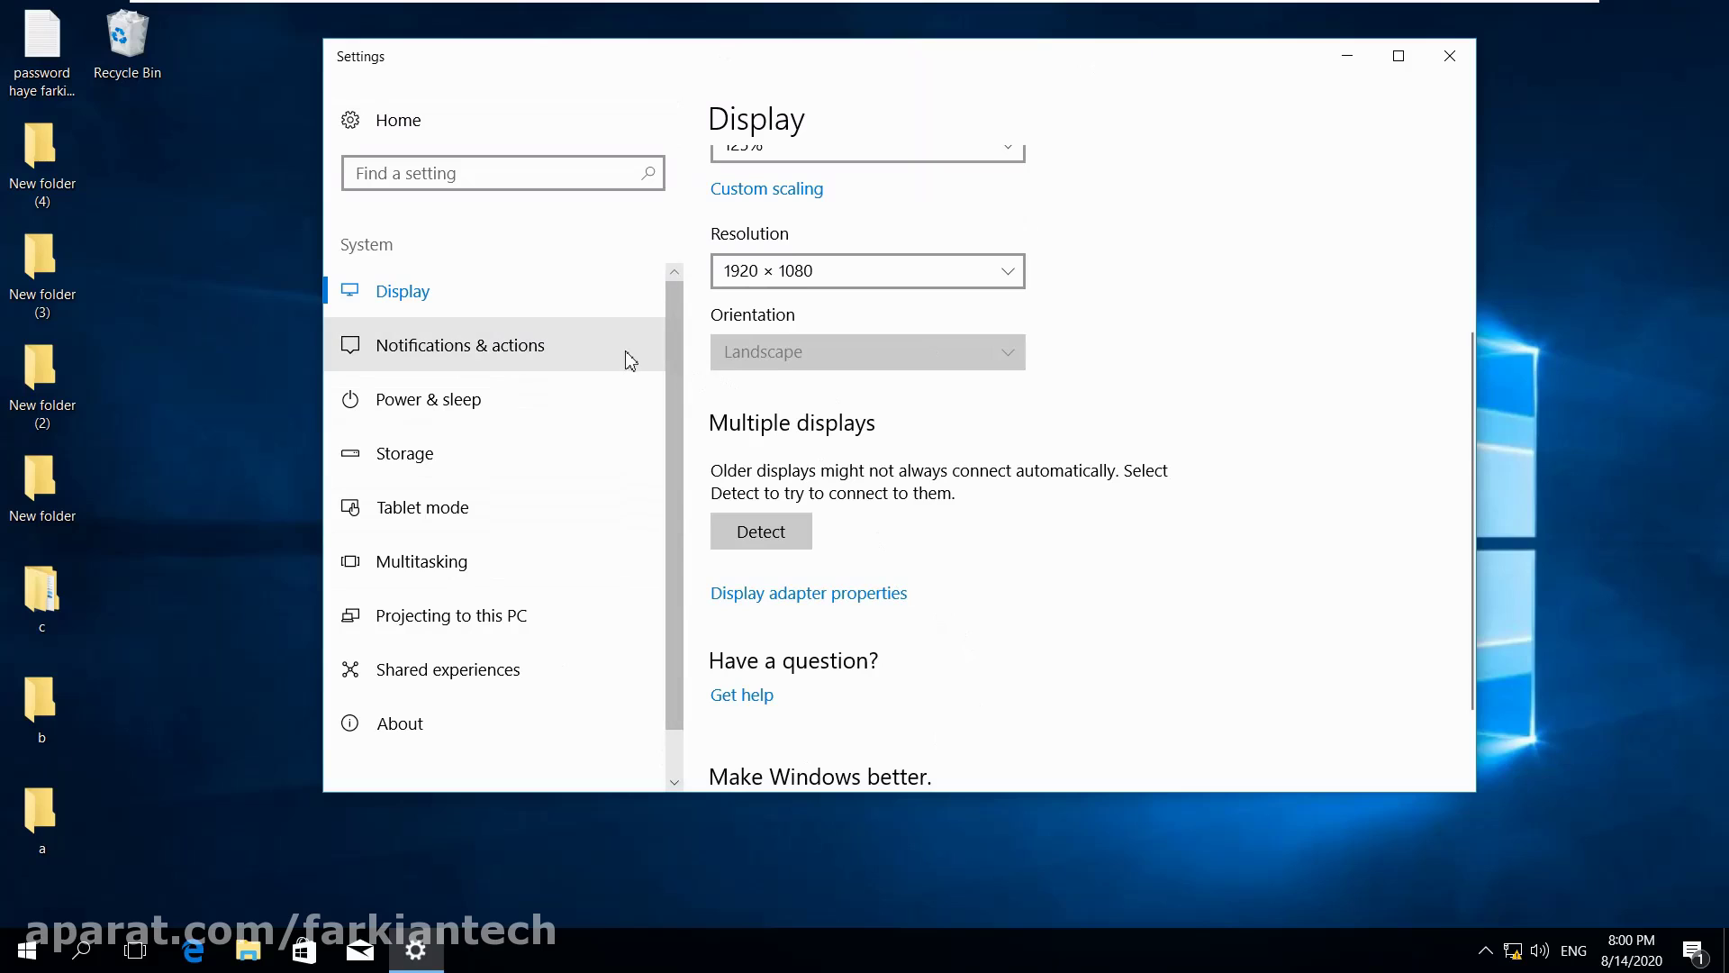
pyautogui.click(497, 365)
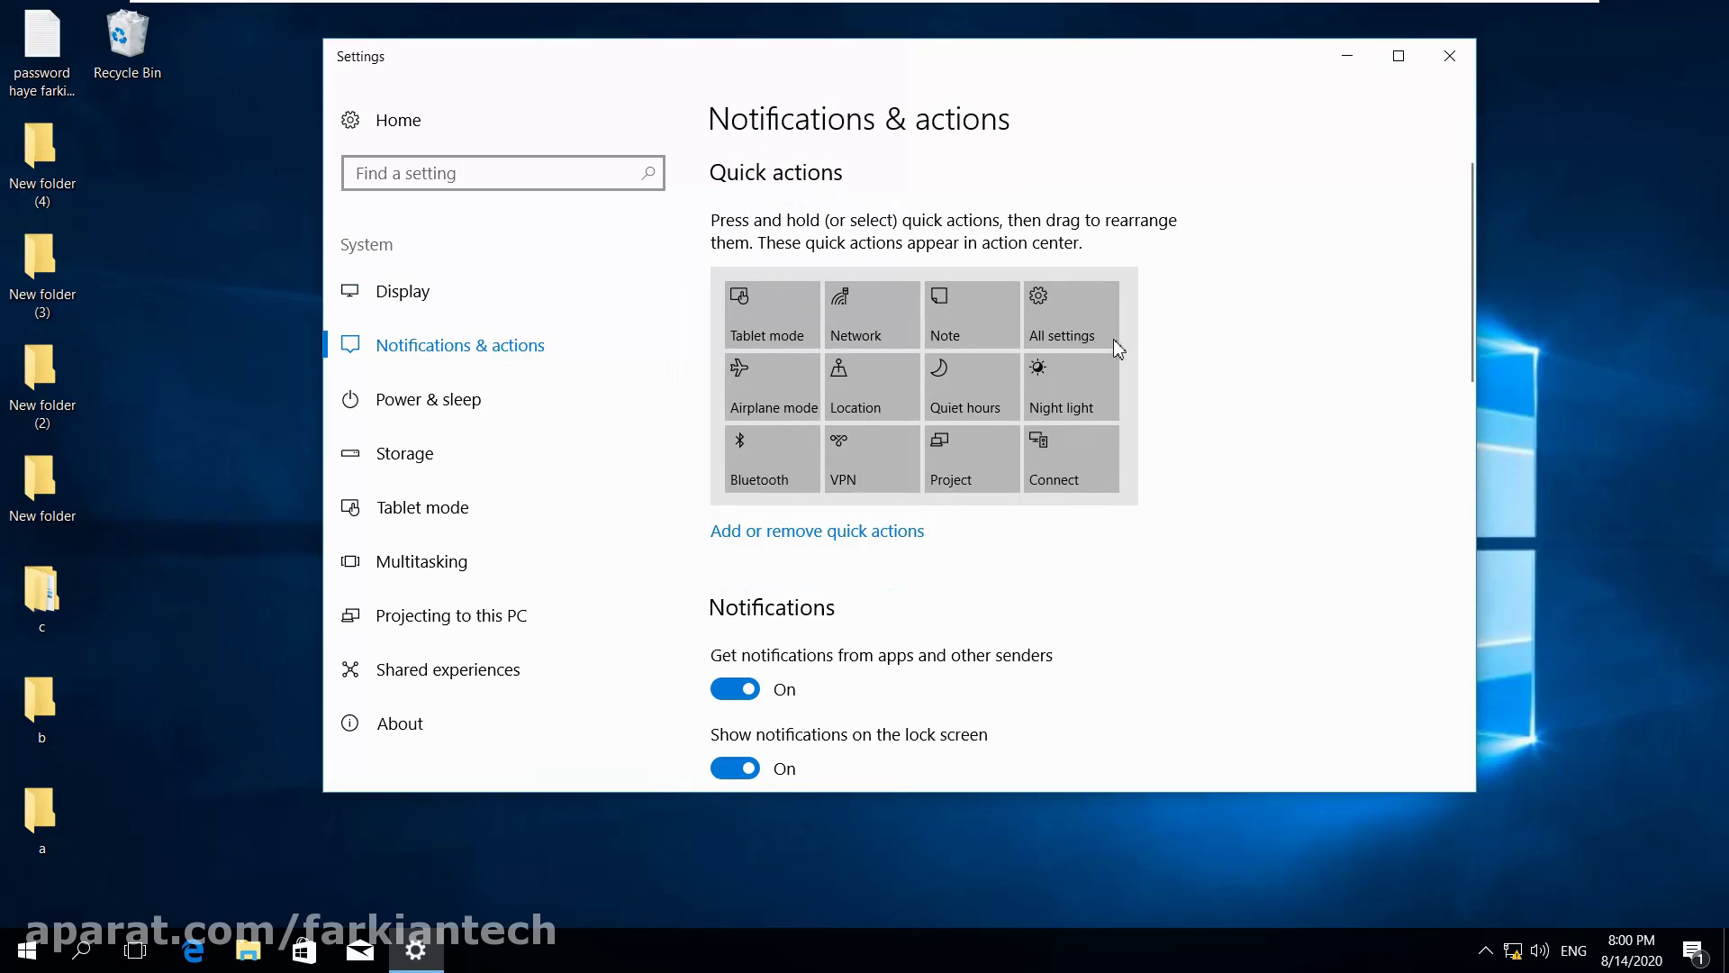
pyautogui.scroll(-2, 1026, 369)
pyautogui.scroll(1, 977, 355)
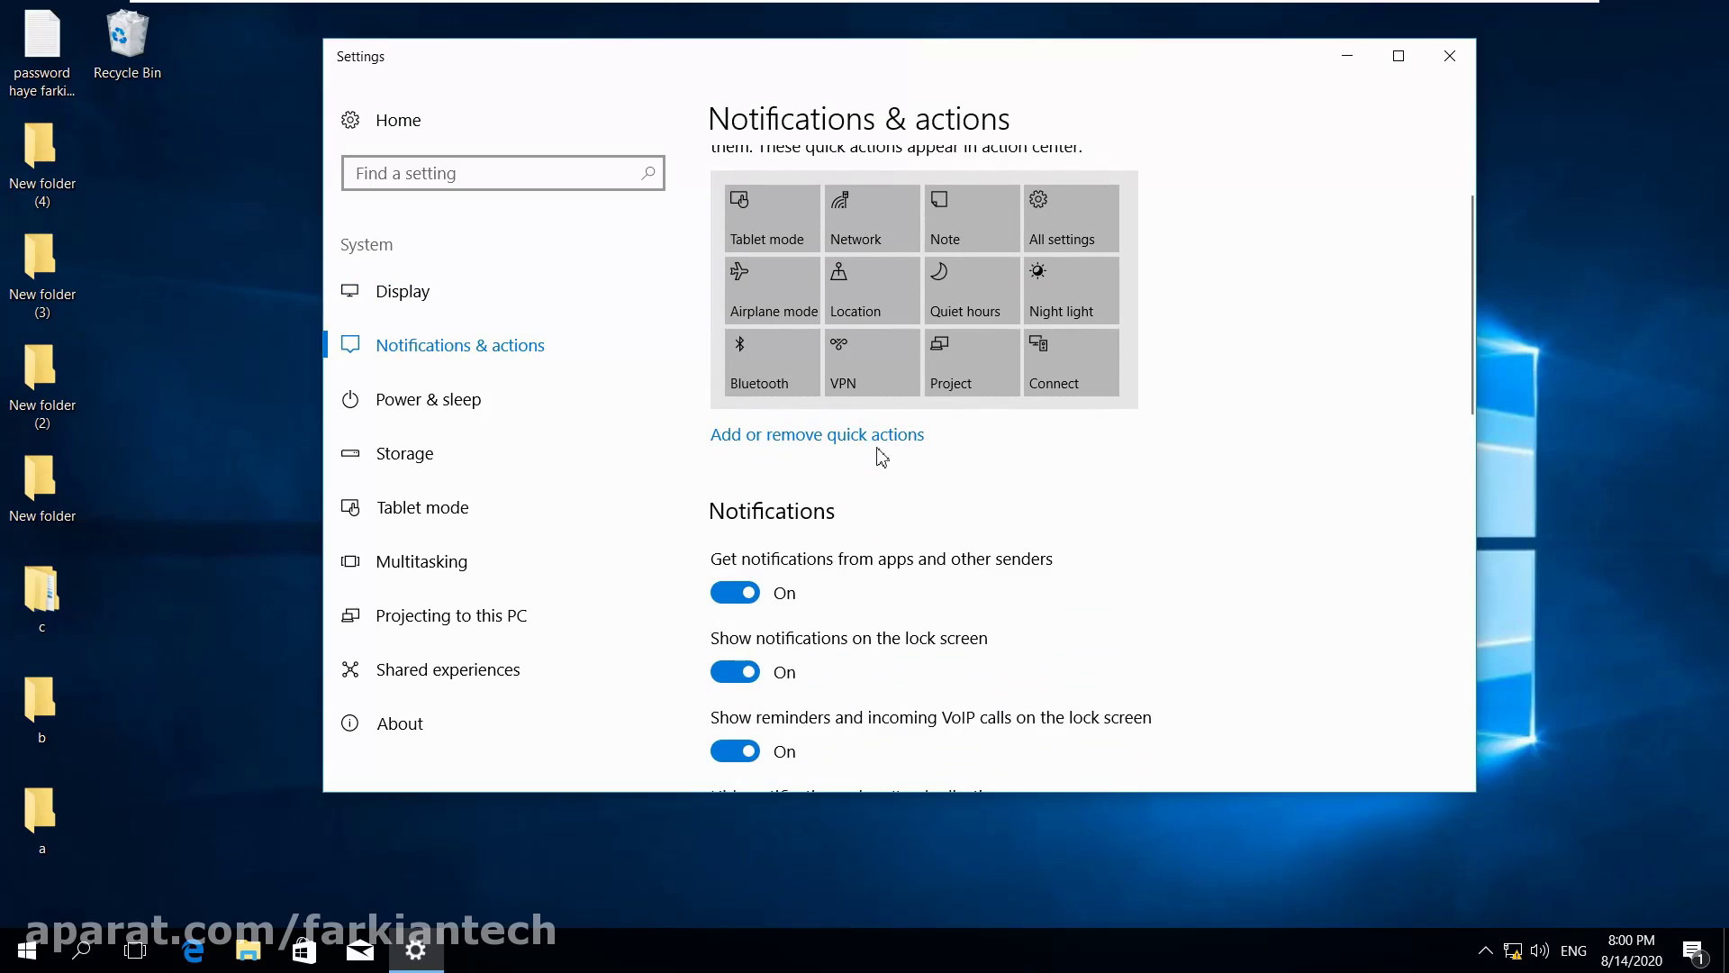
pyautogui.scroll(1, 950, 436)
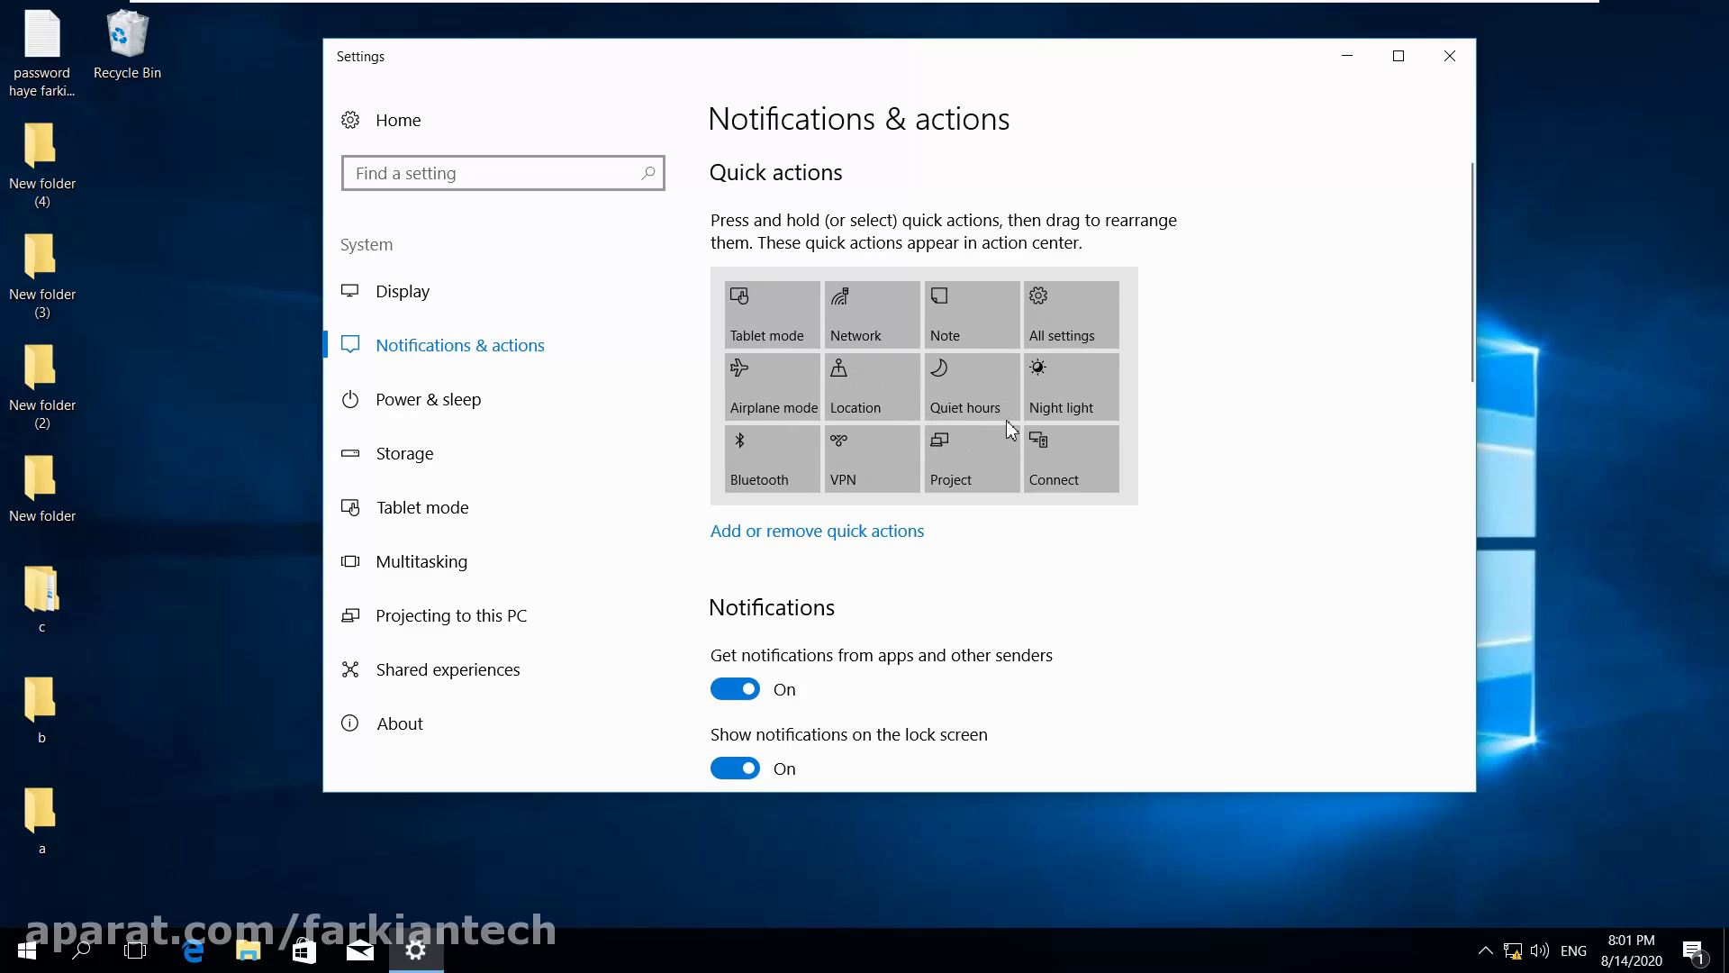
# Open the Action Center and expand its quick actions to compare them with the ones in the settings.
pyautogui.click(1540, 950)
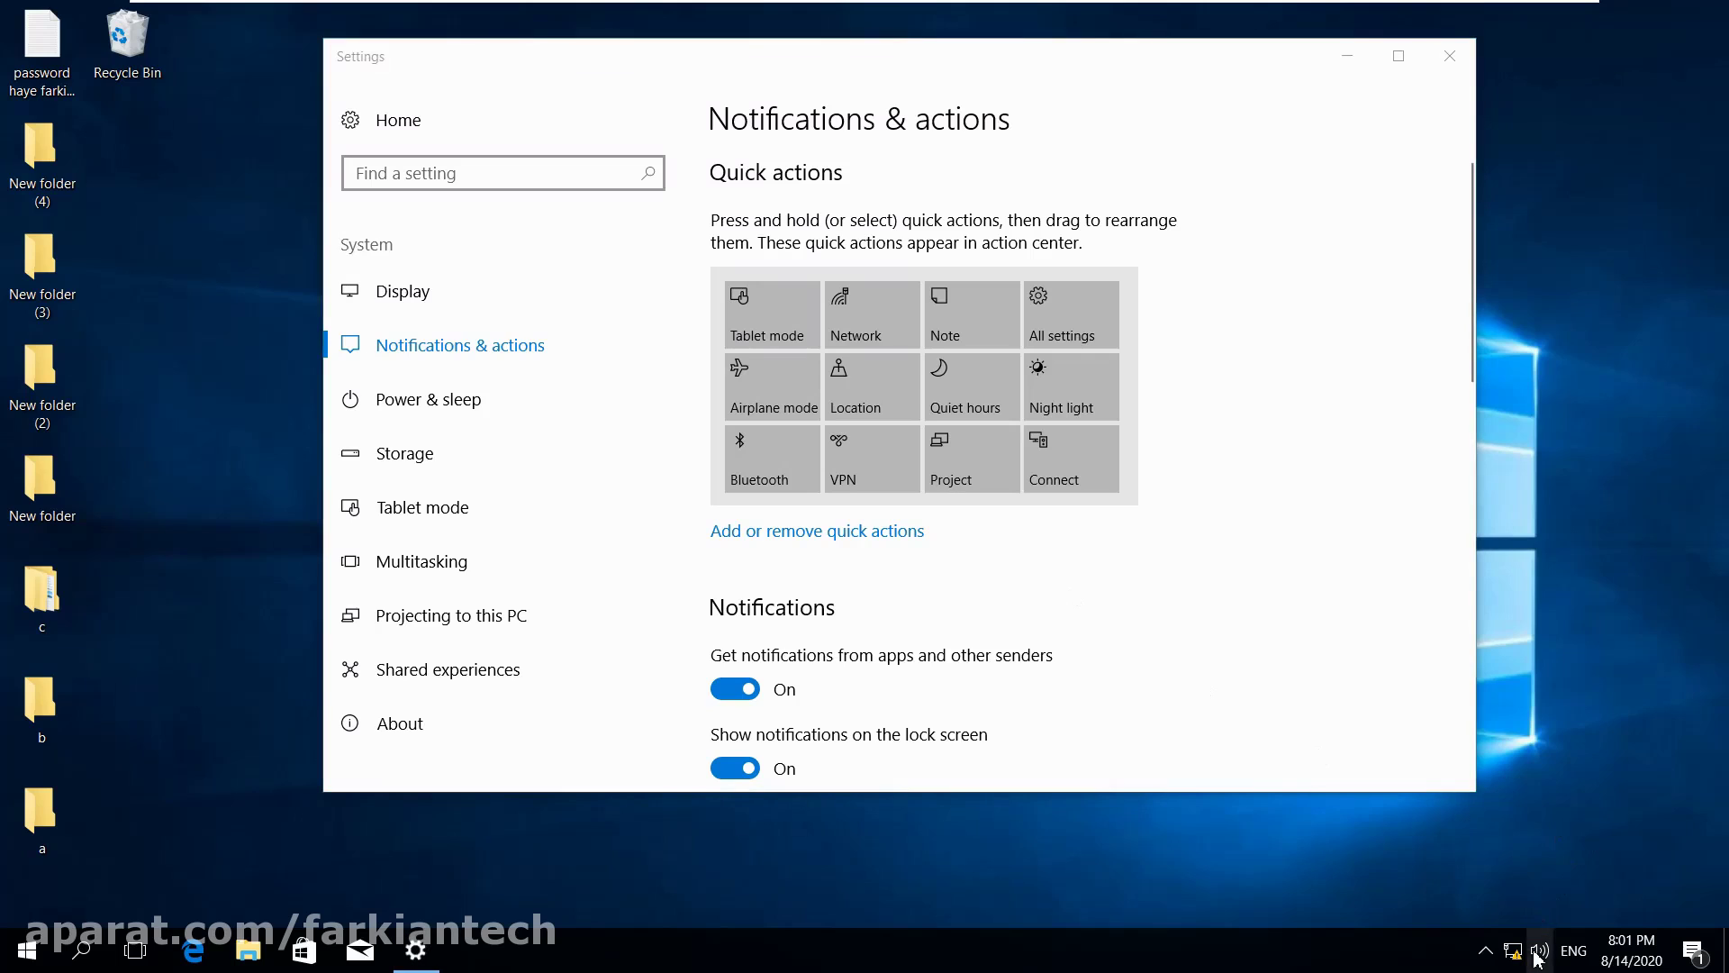
pyautogui.click(1694, 950)
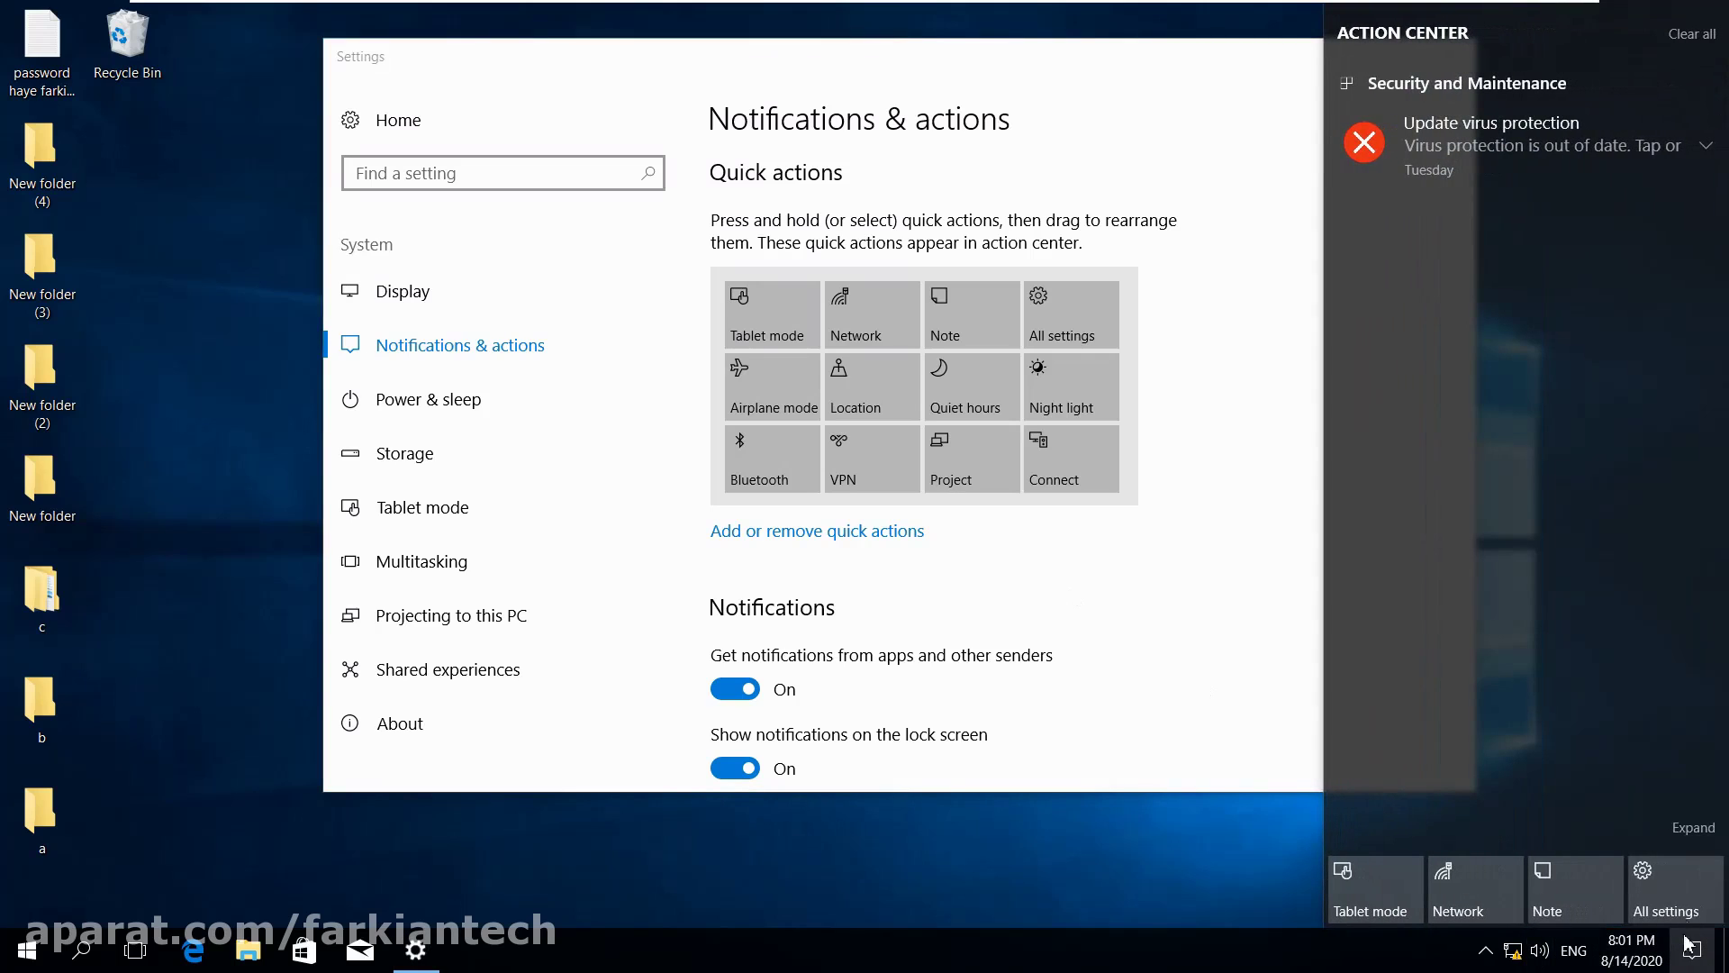
pyautogui.click(1710, 840)
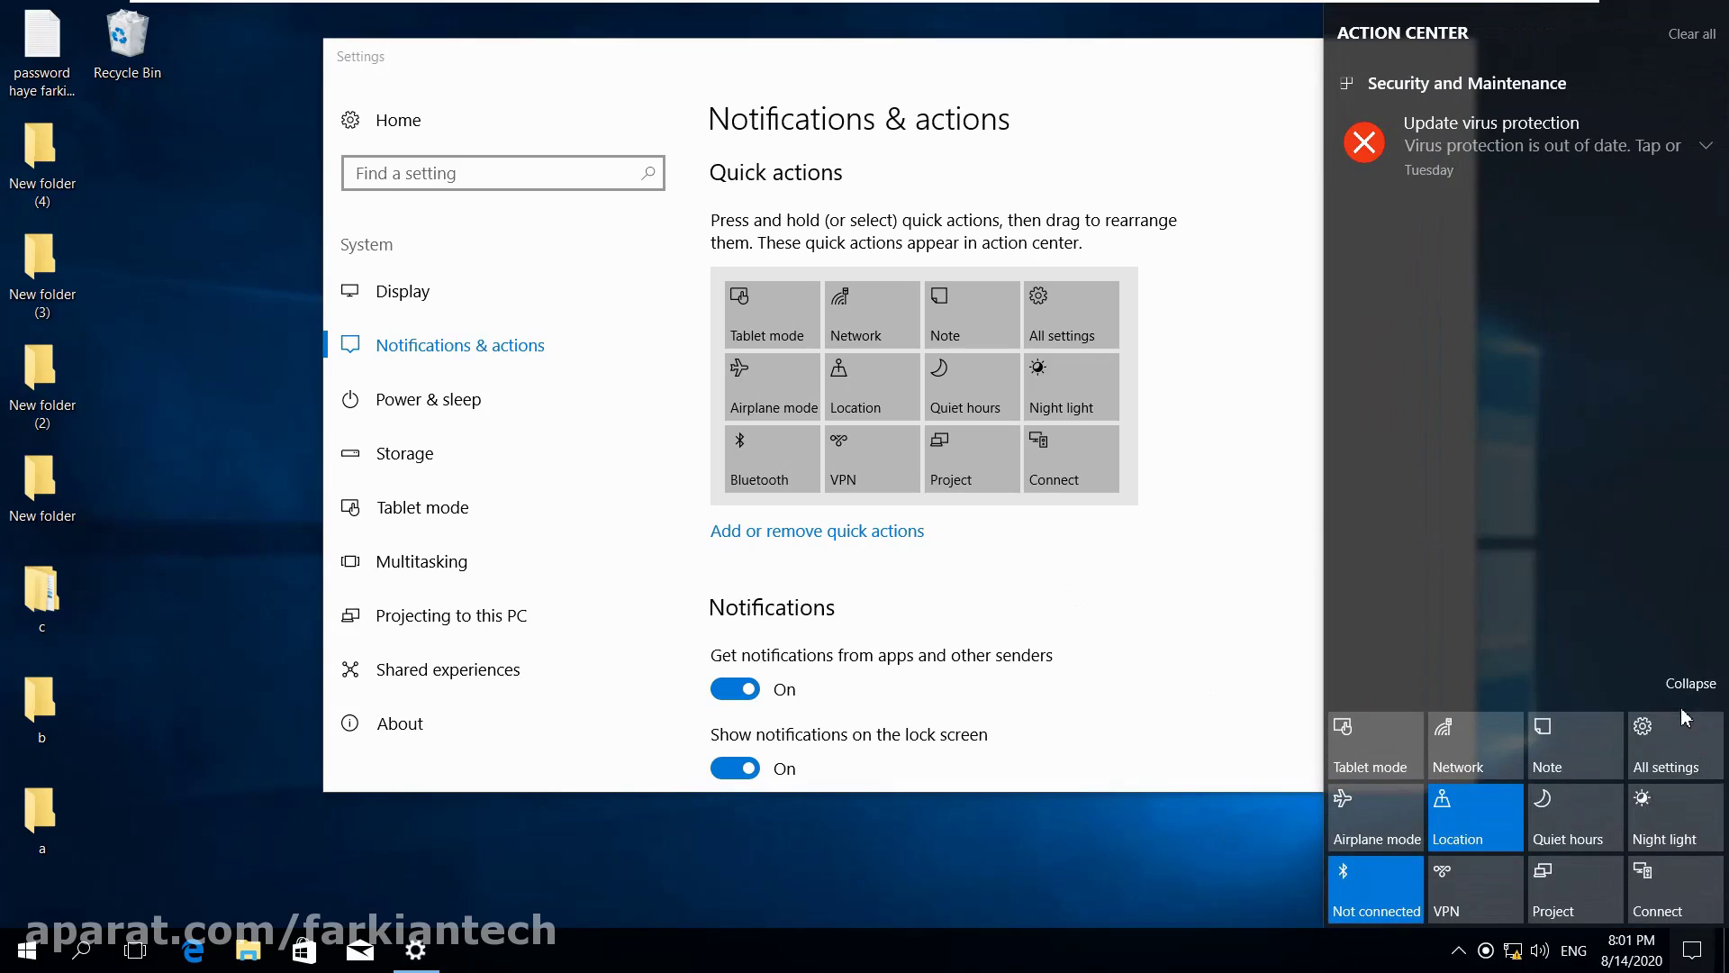
pyautogui.click(1677, 687)
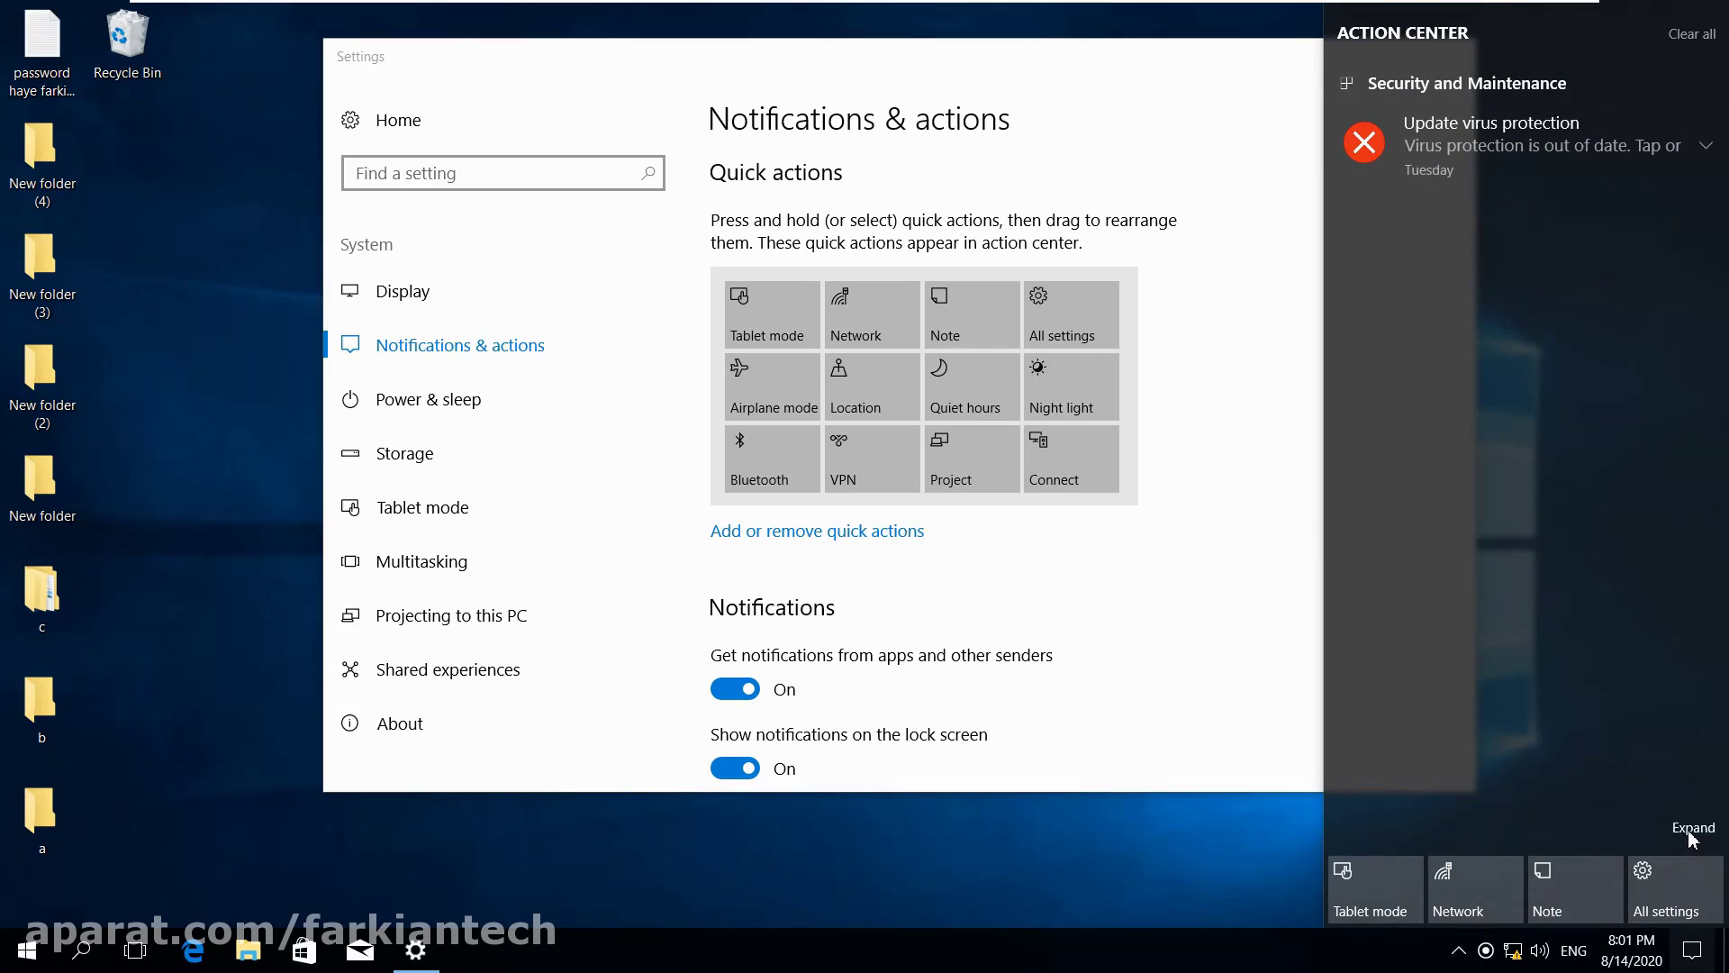
pyautogui.click(1693, 833)
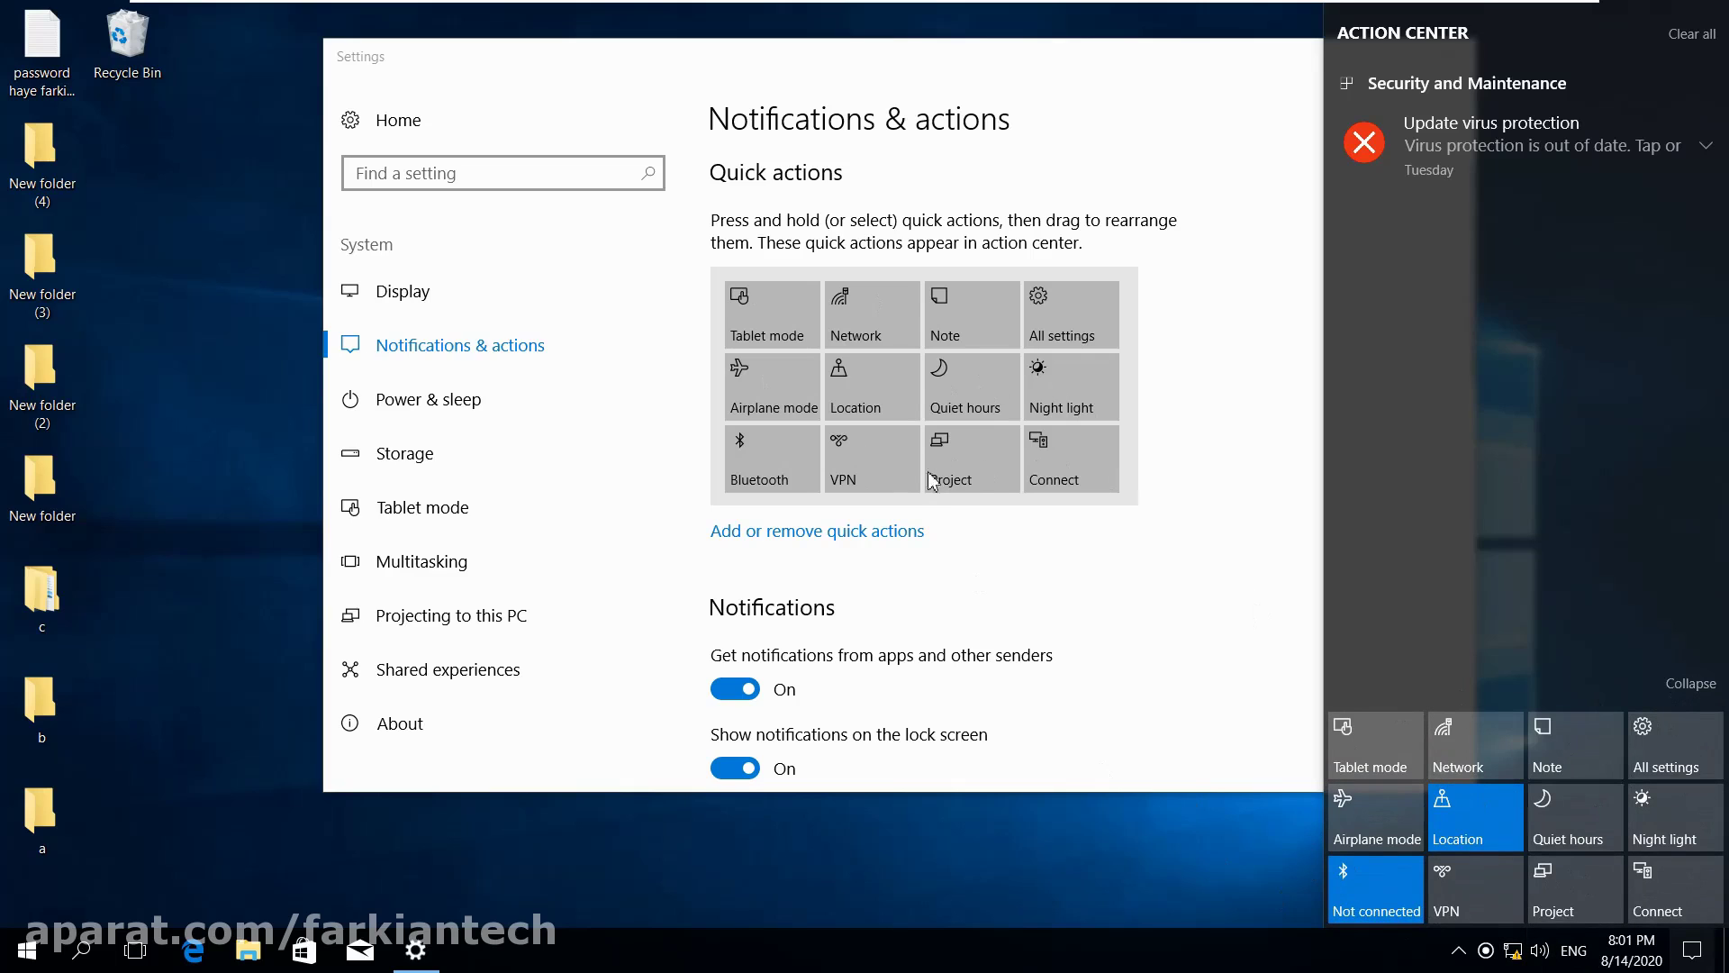
# Turn off Tablet mode in the add or remove quick actions list and return to the Notifications & actions settings.
pyautogui.click(882, 533)
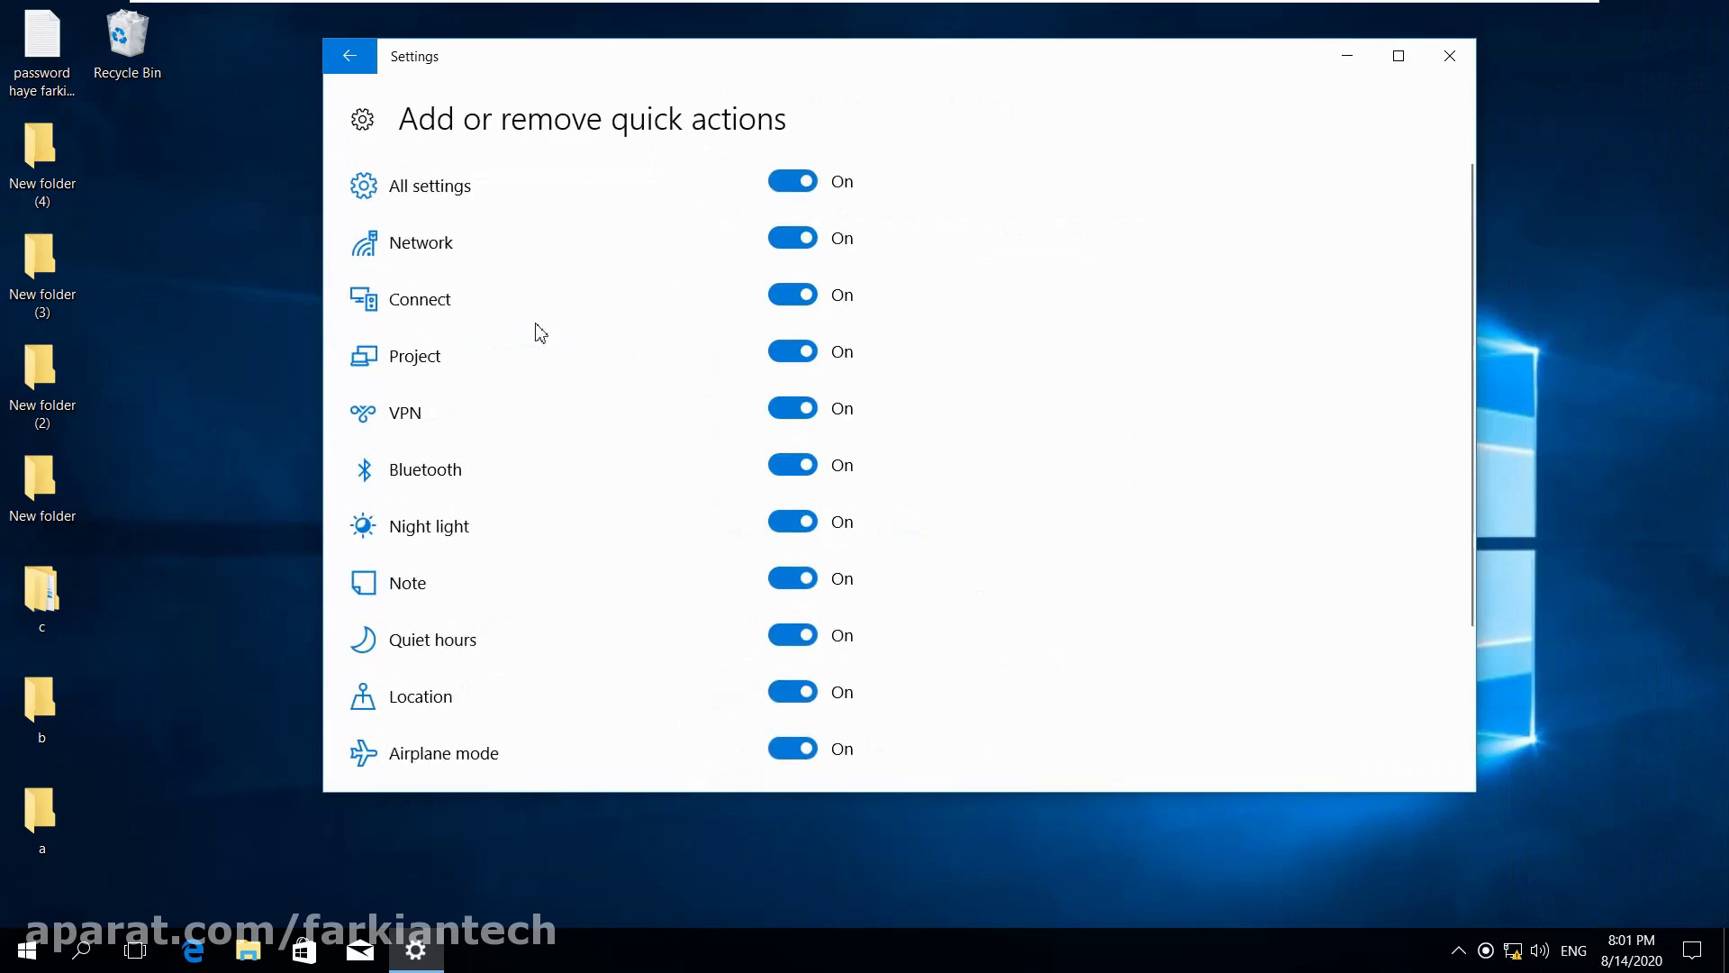
pyautogui.scroll(-3, 541, 342)
pyautogui.scroll(3, 467, 398)
pyautogui.scroll(-1, 468, 398)
pyautogui.scroll(1, 467, 400)
pyautogui.scroll(-2, 404, 593)
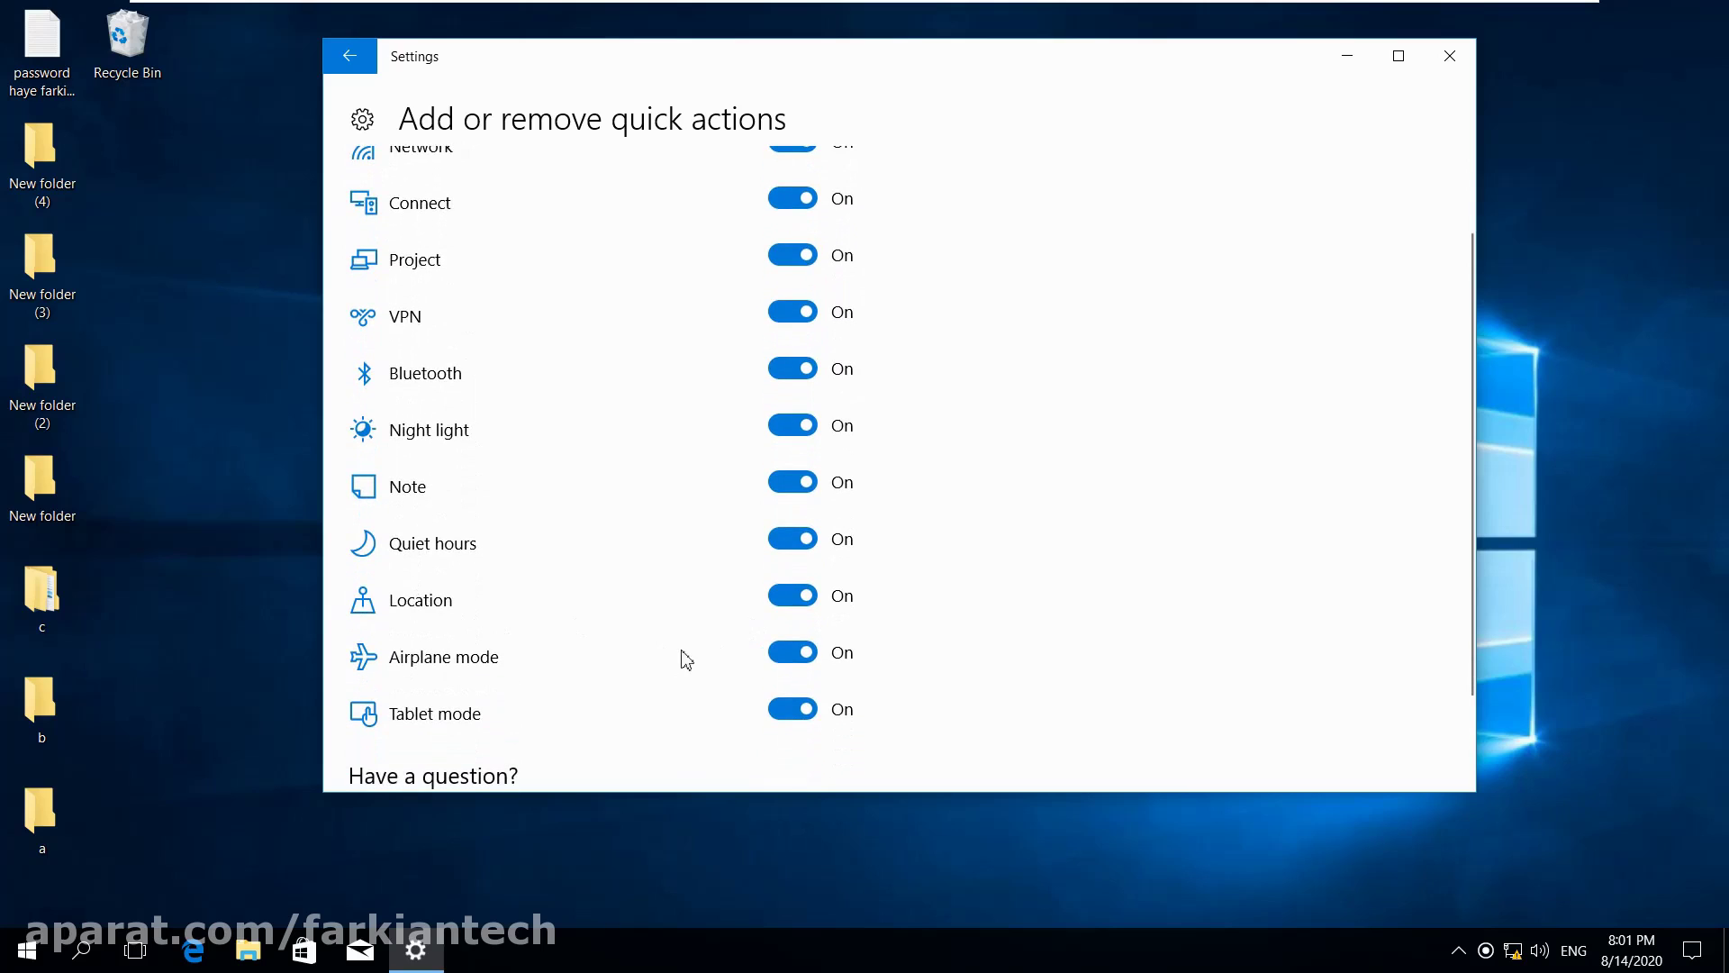
pyautogui.click(788, 708)
pyautogui.scroll(-1, 667, 602)
pyautogui.scroll(3, 473, 334)
pyautogui.click(353, 61)
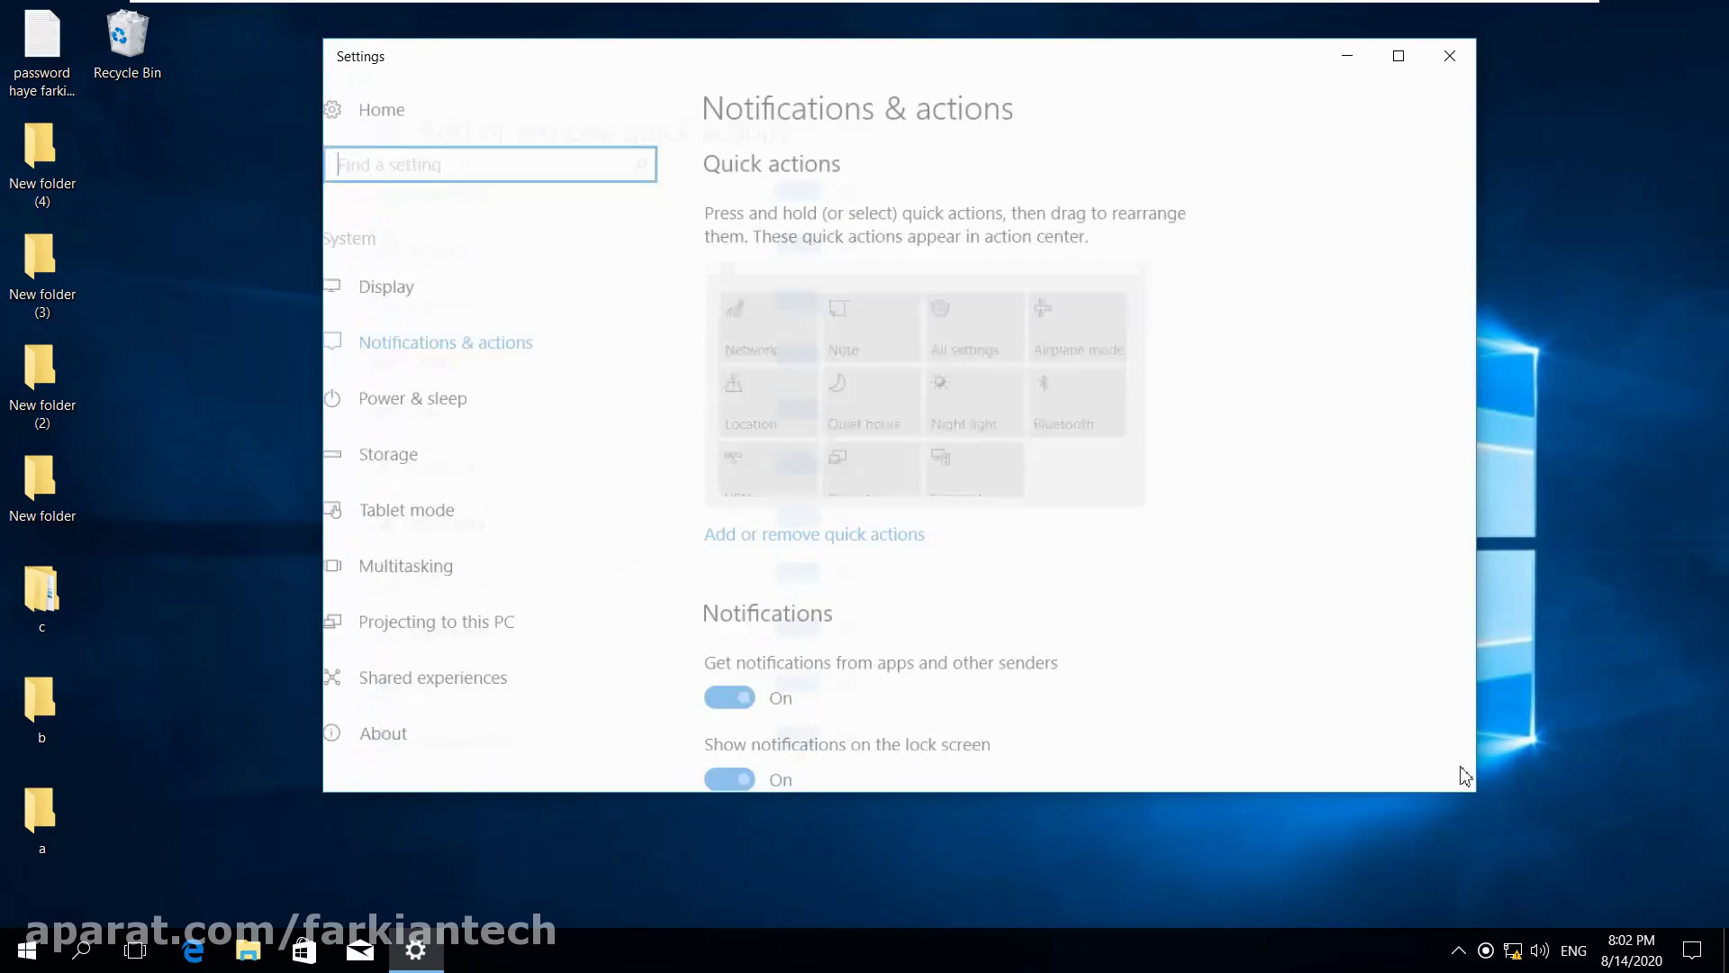
# Review the quick actions in the Action Center, close it and examine the notification options for apps, lock screen and reminders.
pyautogui.click(1682, 953)
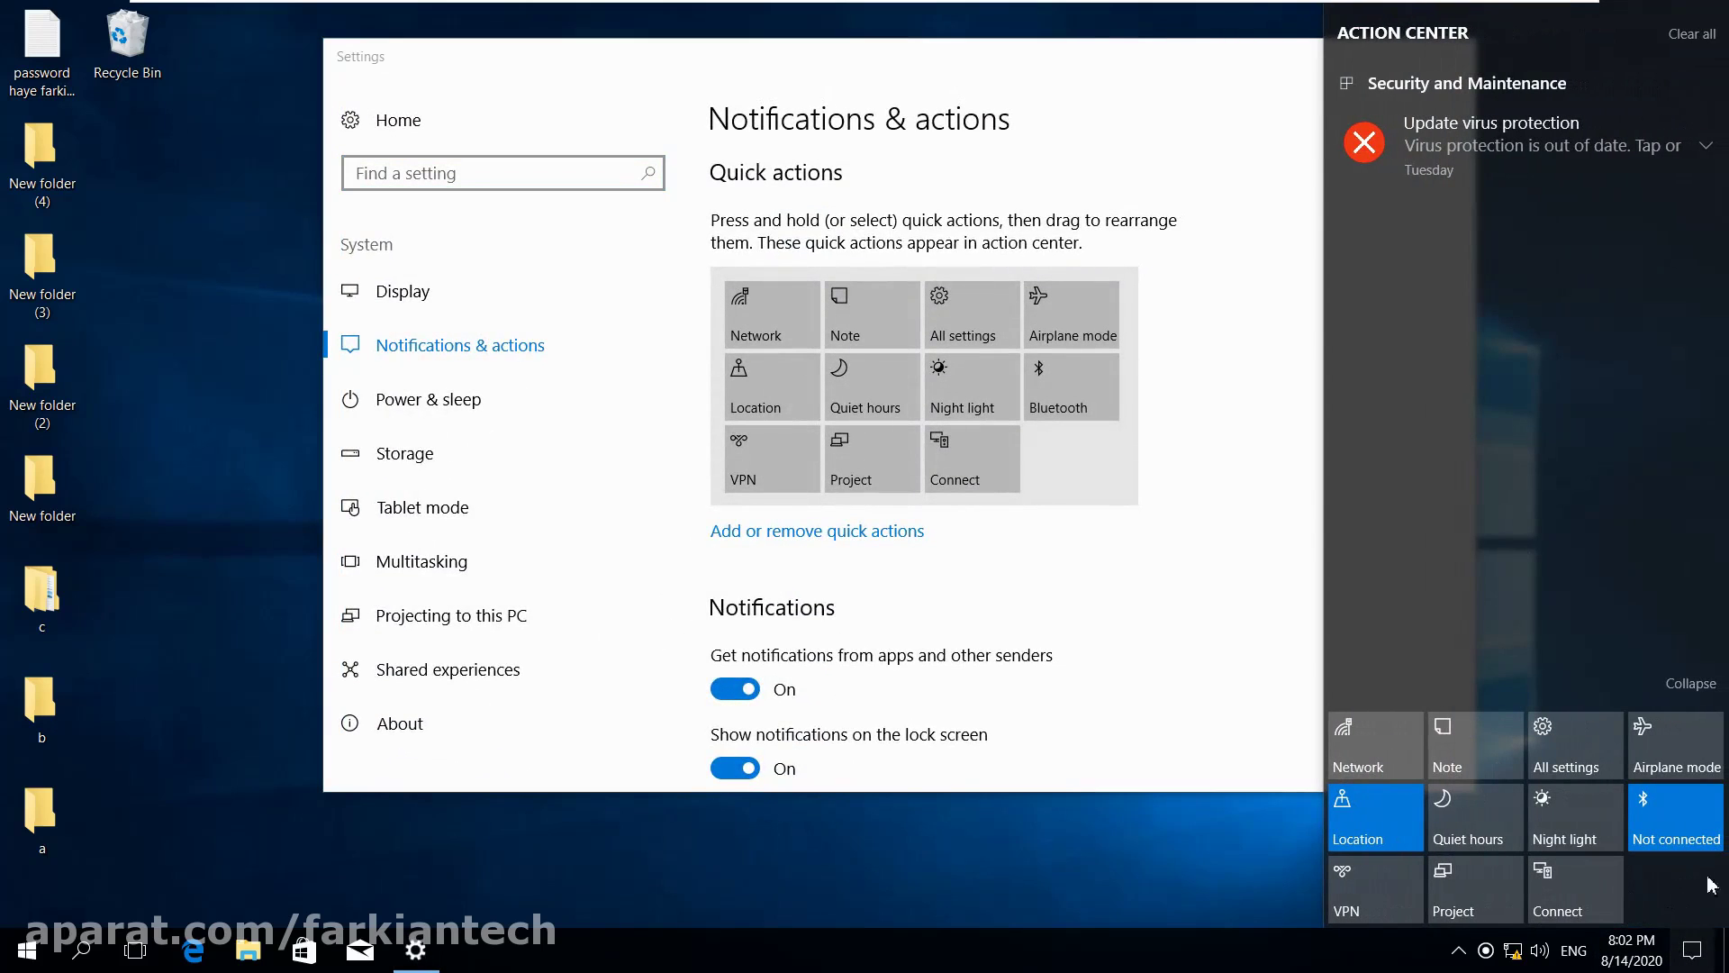
pyautogui.scroll(-2, 900, 581)
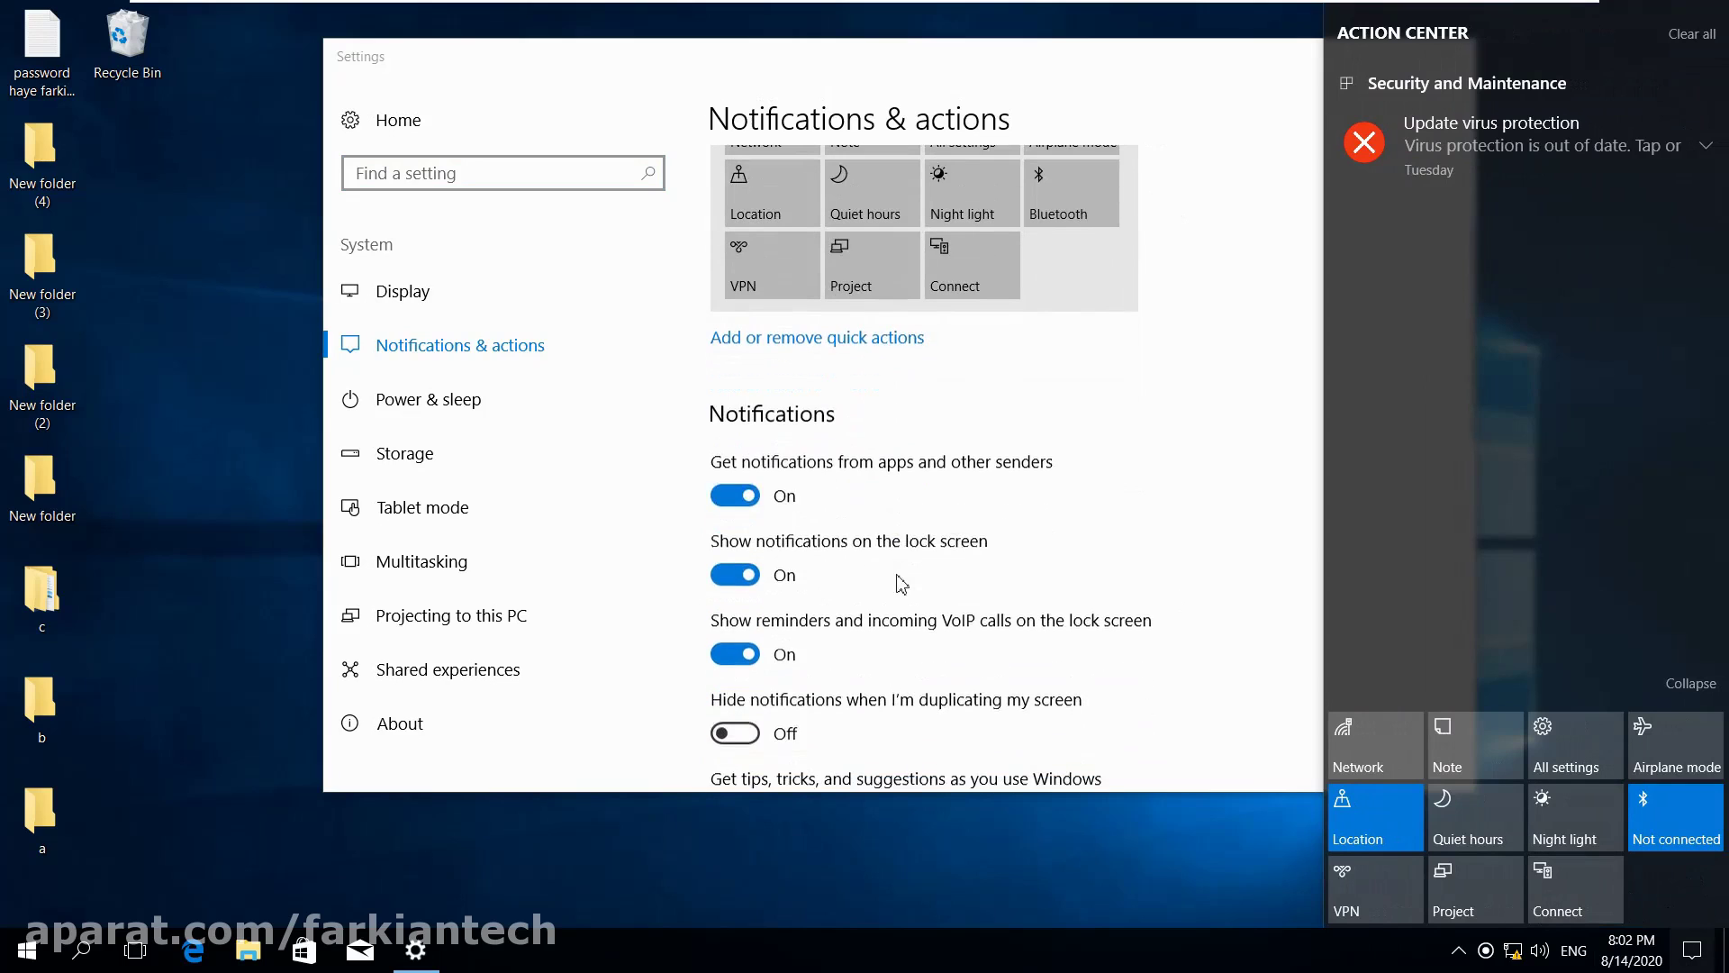
pyautogui.click(989, 432)
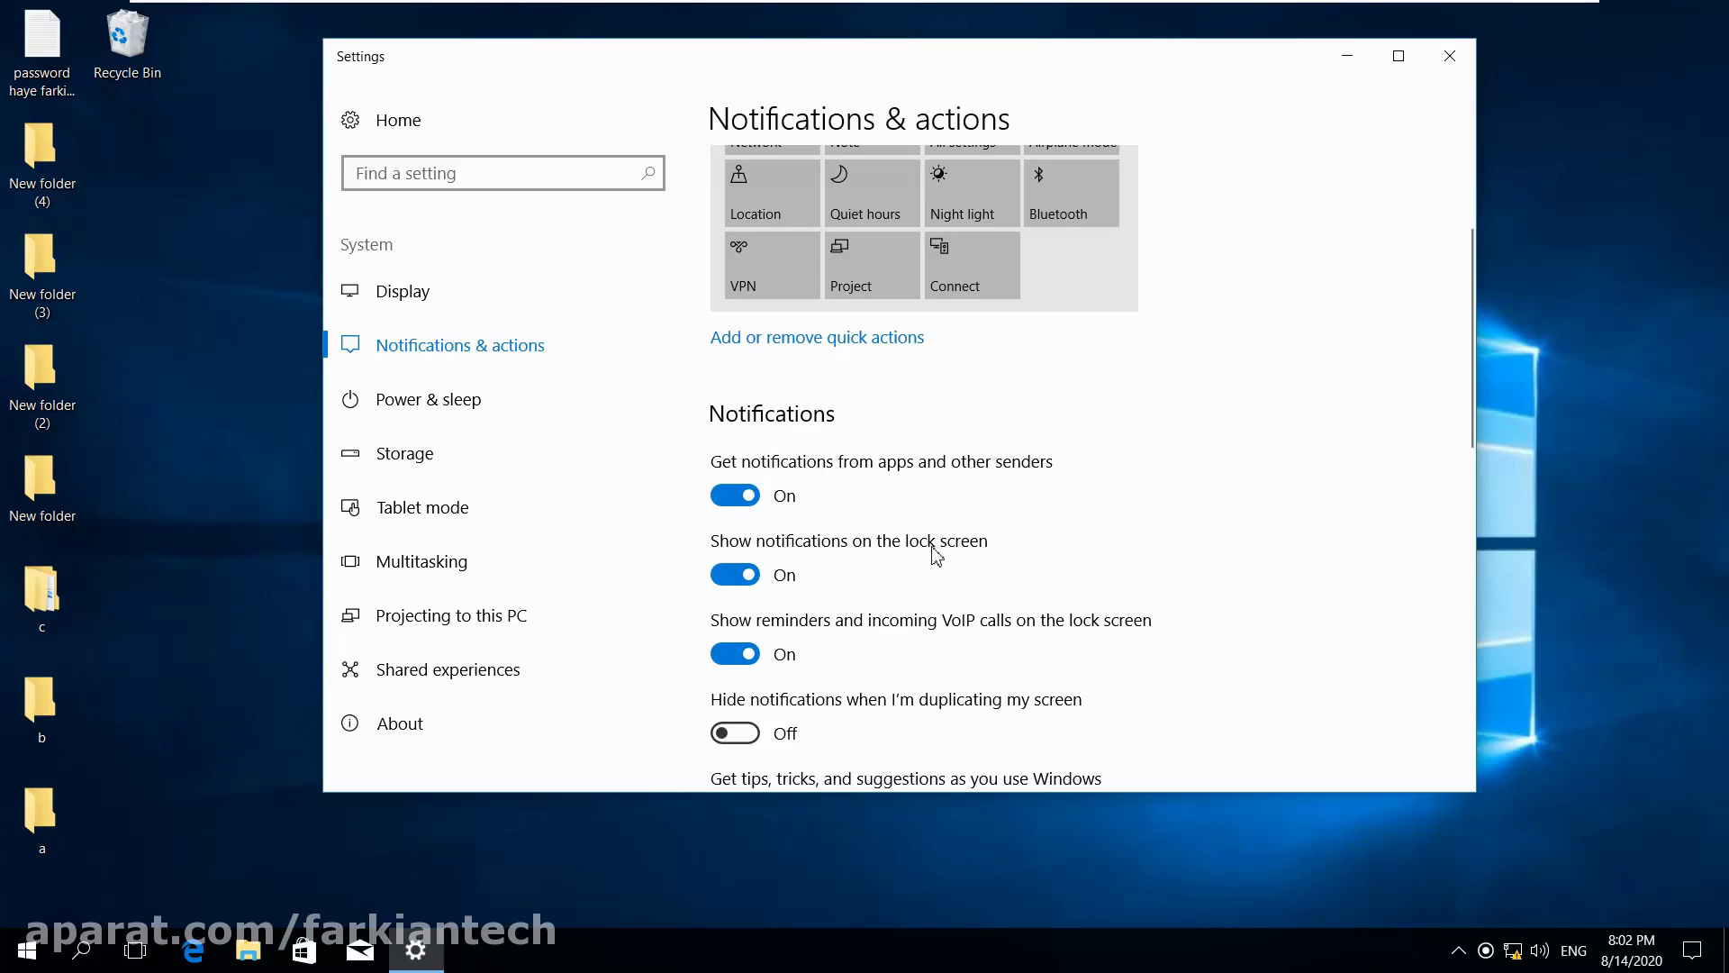
pyautogui.scroll(-2, 936, 554)
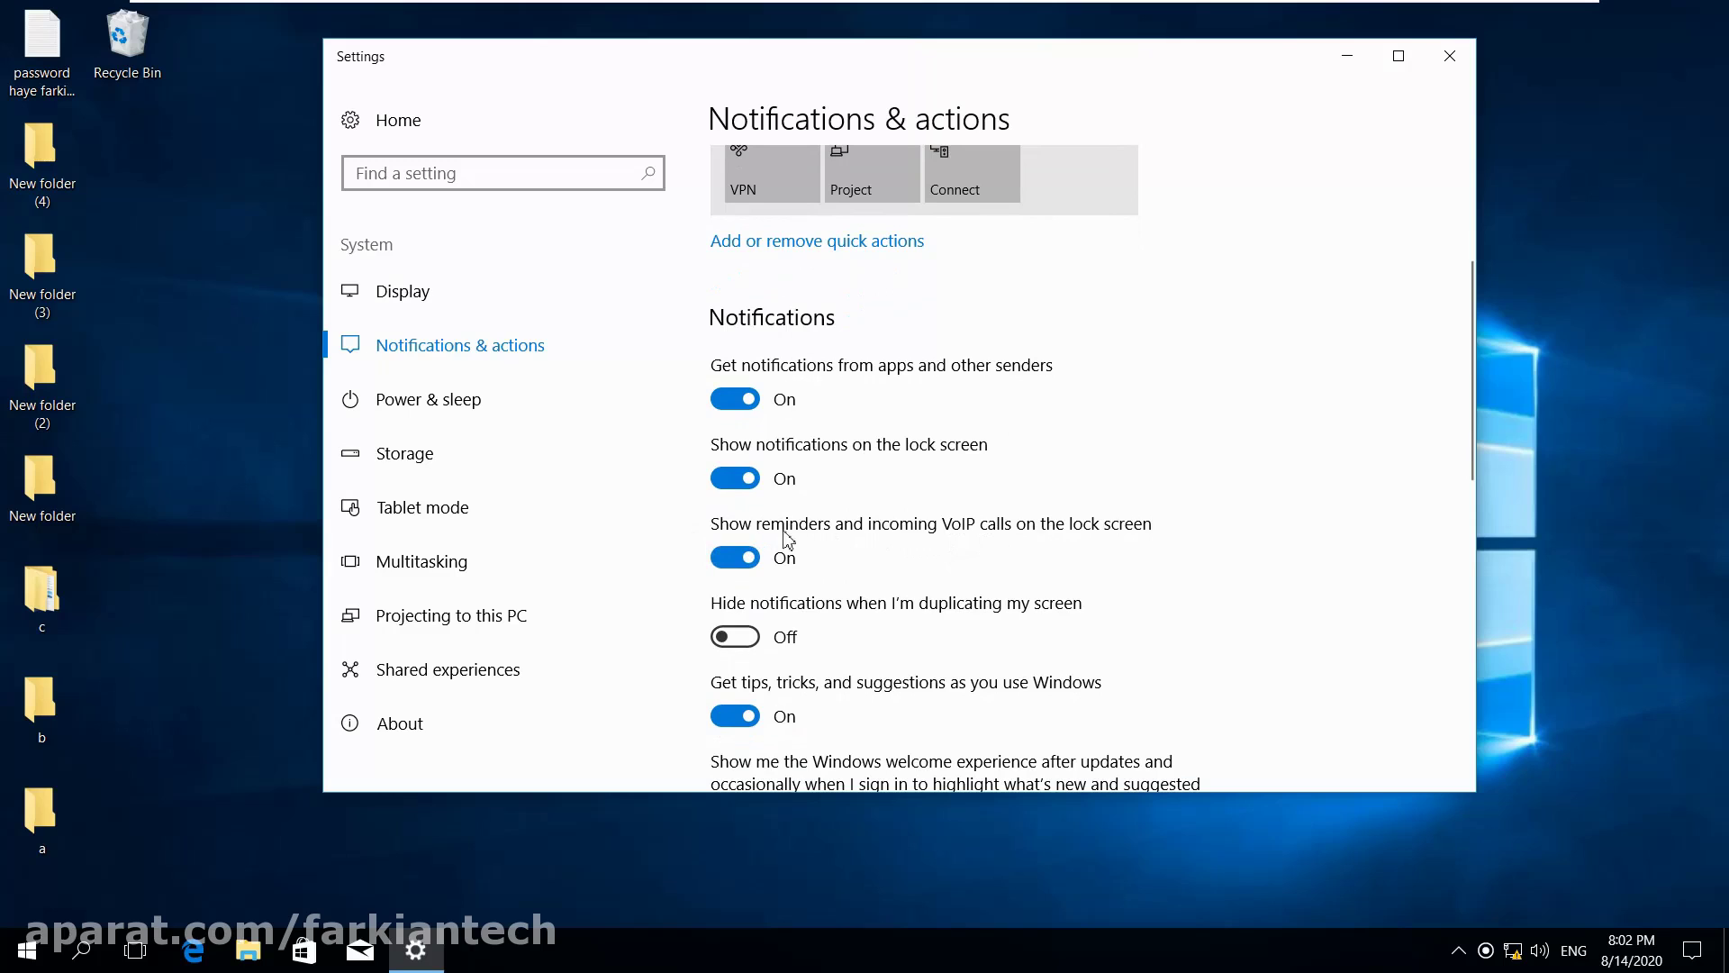
pyautogui.scroll(-2, 737, 567)
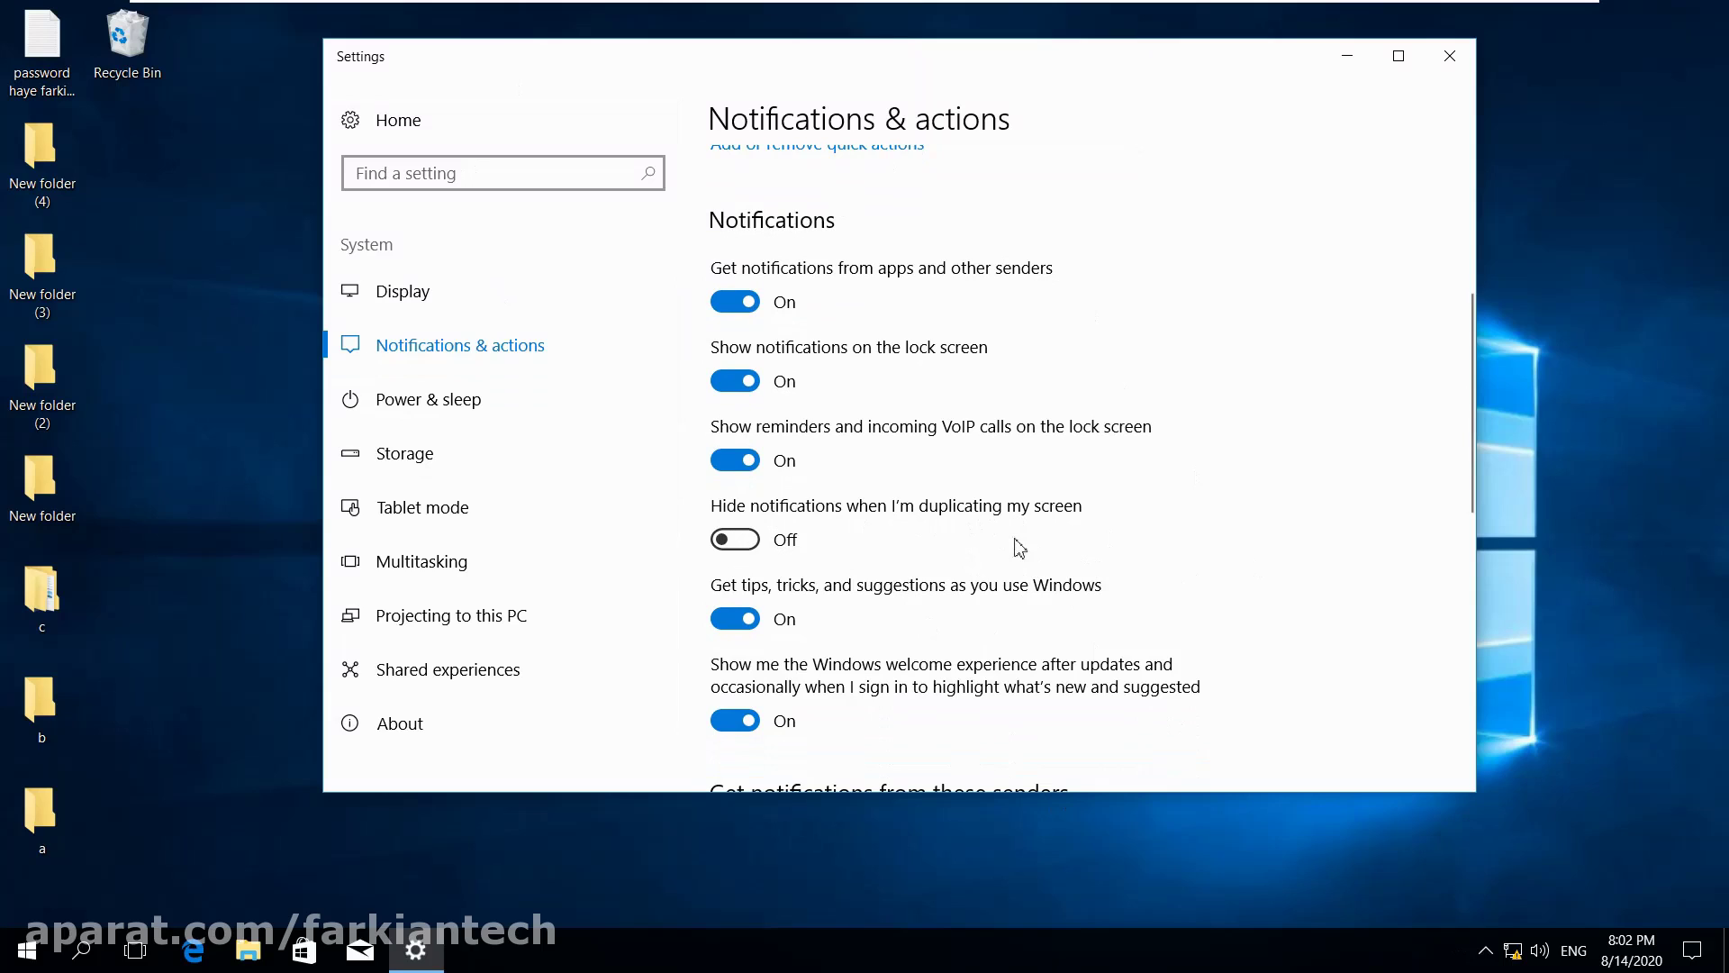
# Revisit the multiple displays settings, and examine the duplicated-screen notification option and the list of notification senders.
pyautogui.click(417, 293)
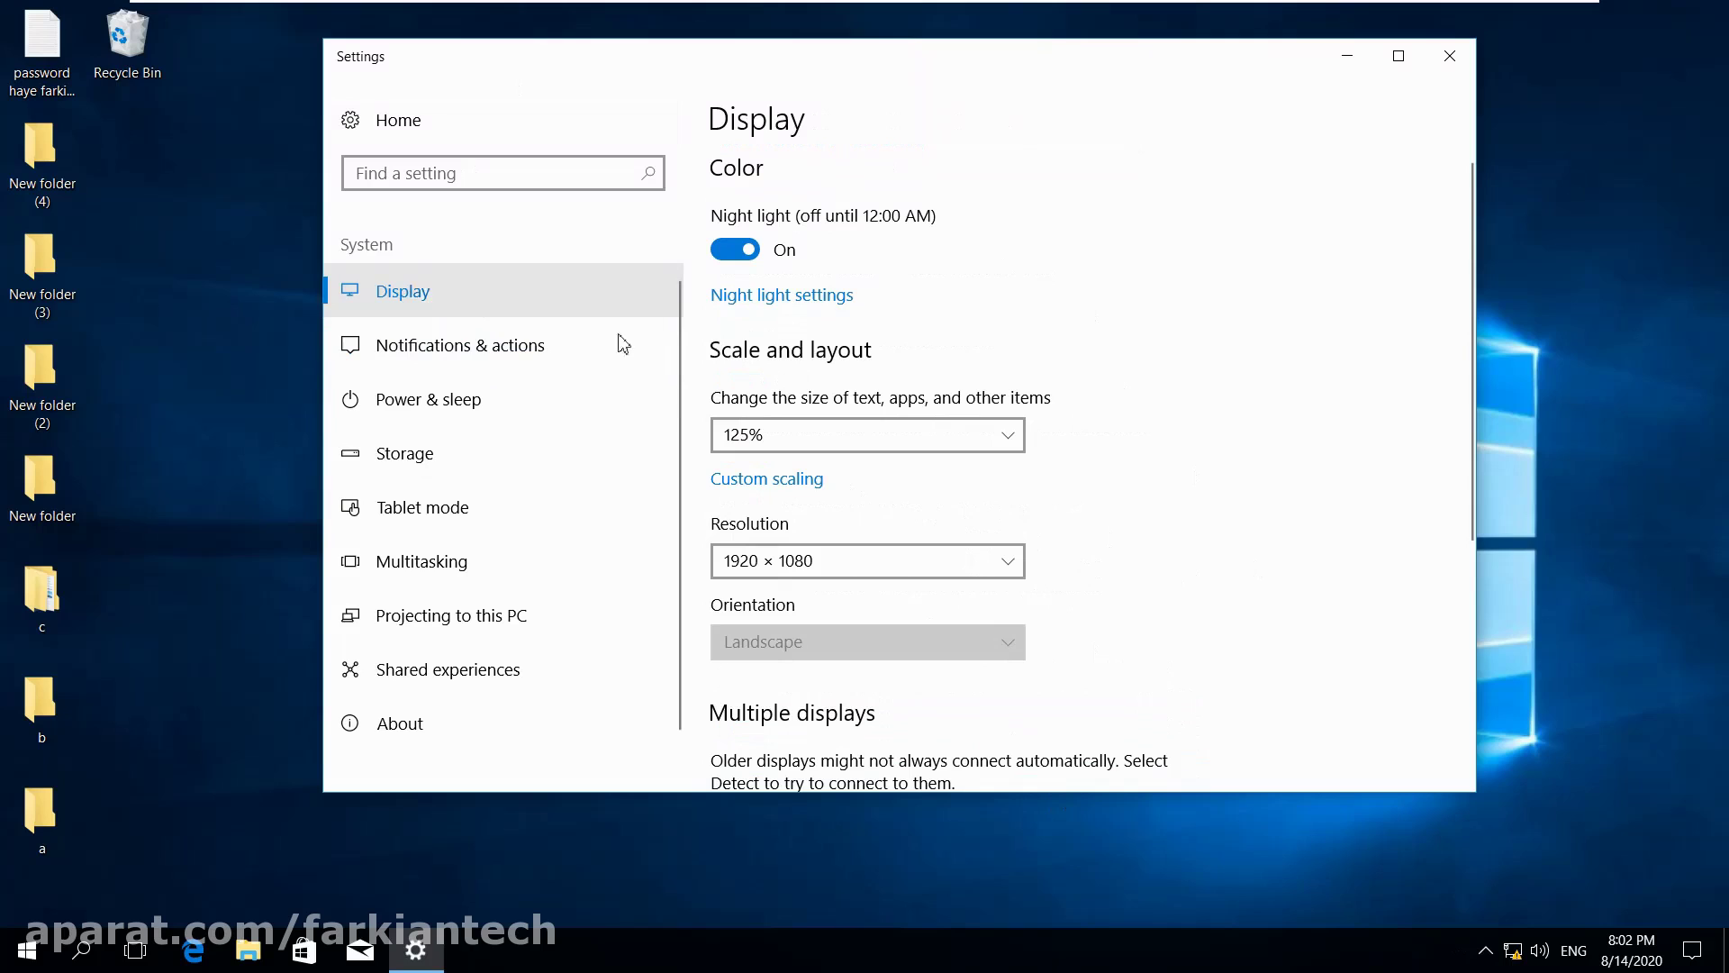
pyautogui.scroll(-2, 880, 689)
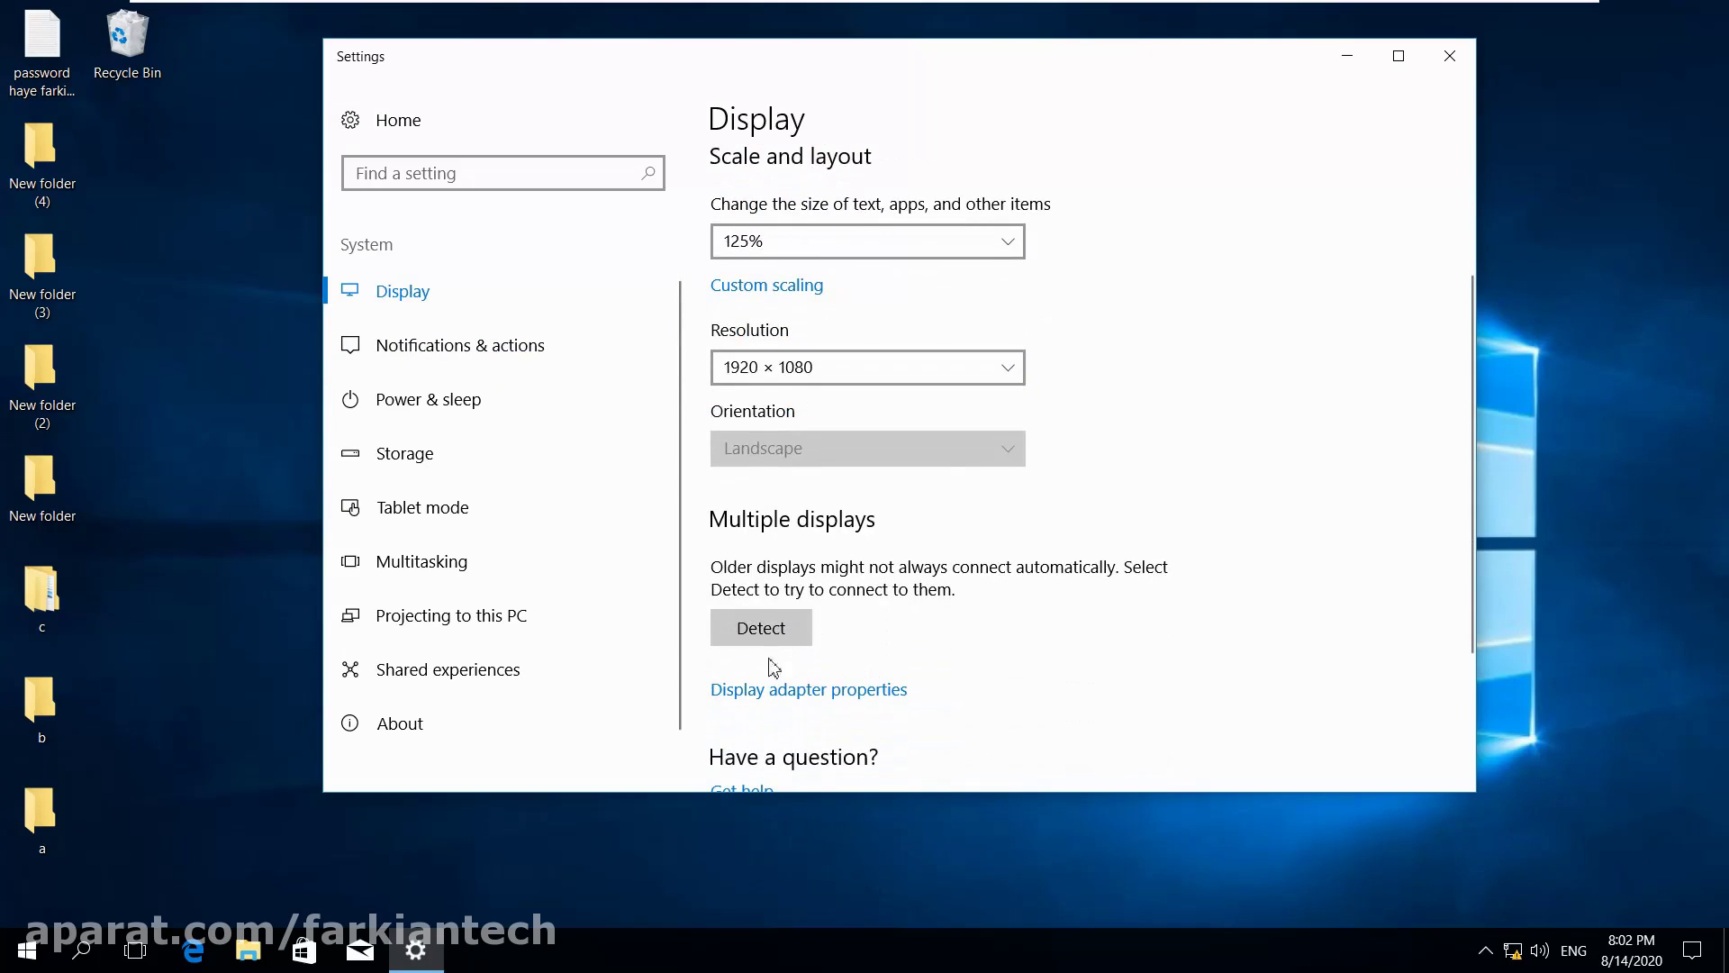
pyautogui.click(475, 357)
pyautogui.scroll(-5, 739, 450)
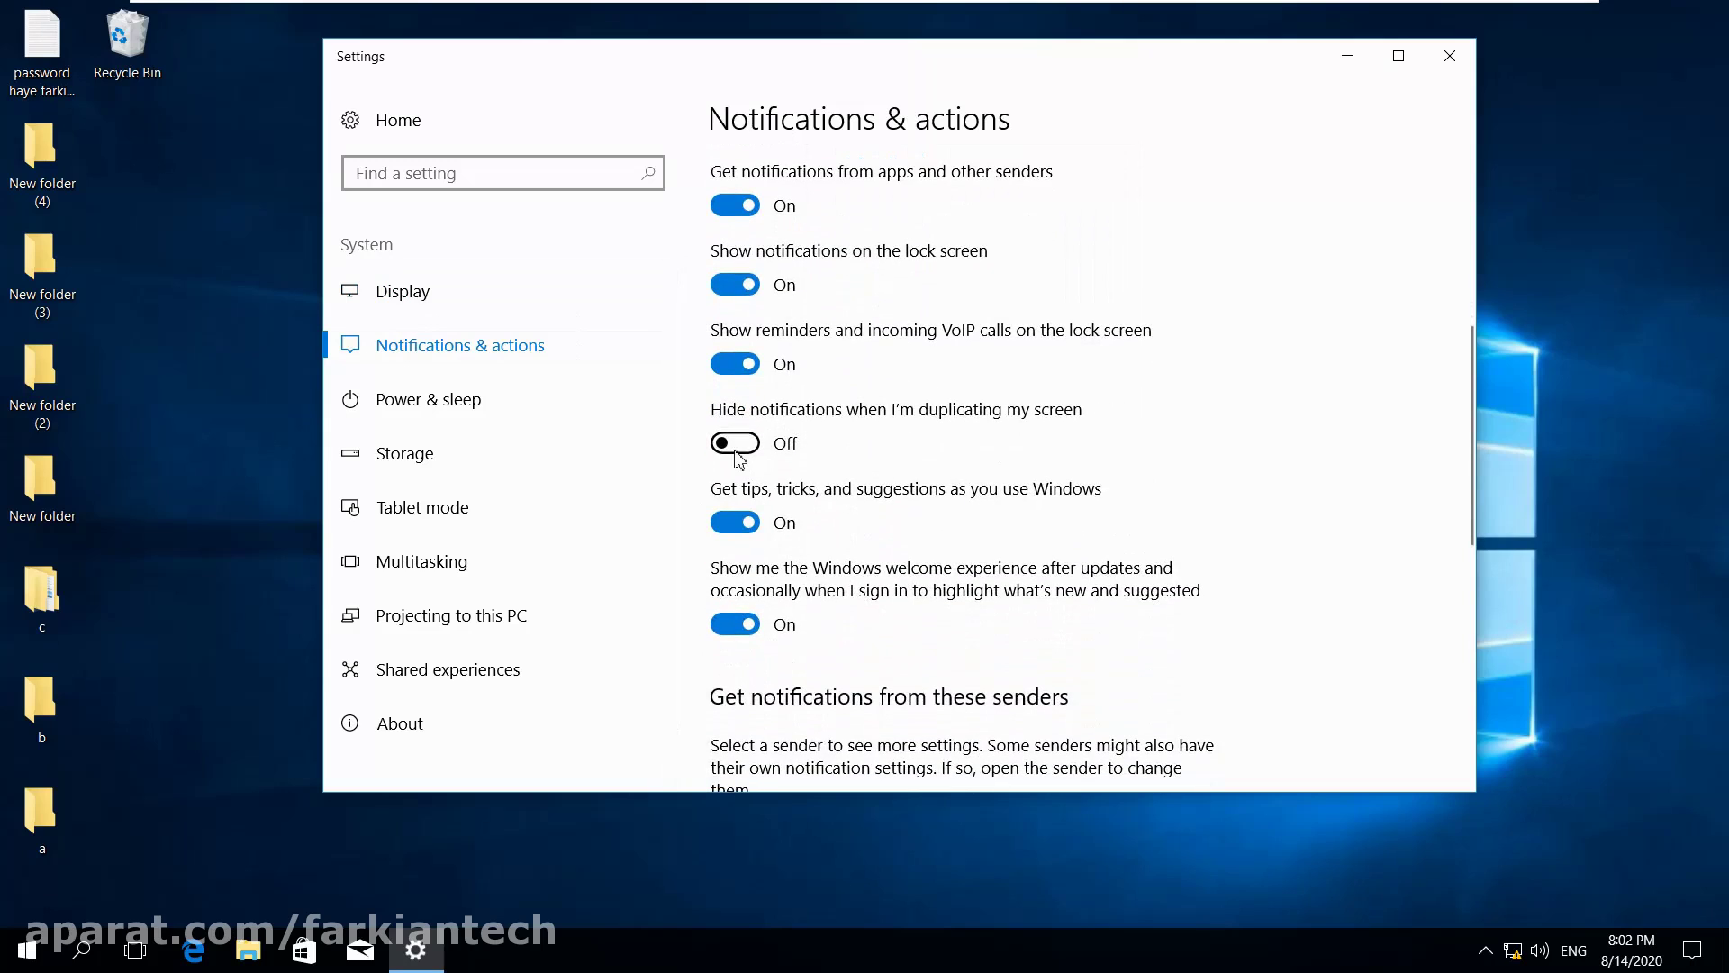
pyautogui.scroll(-5, 892, 502)
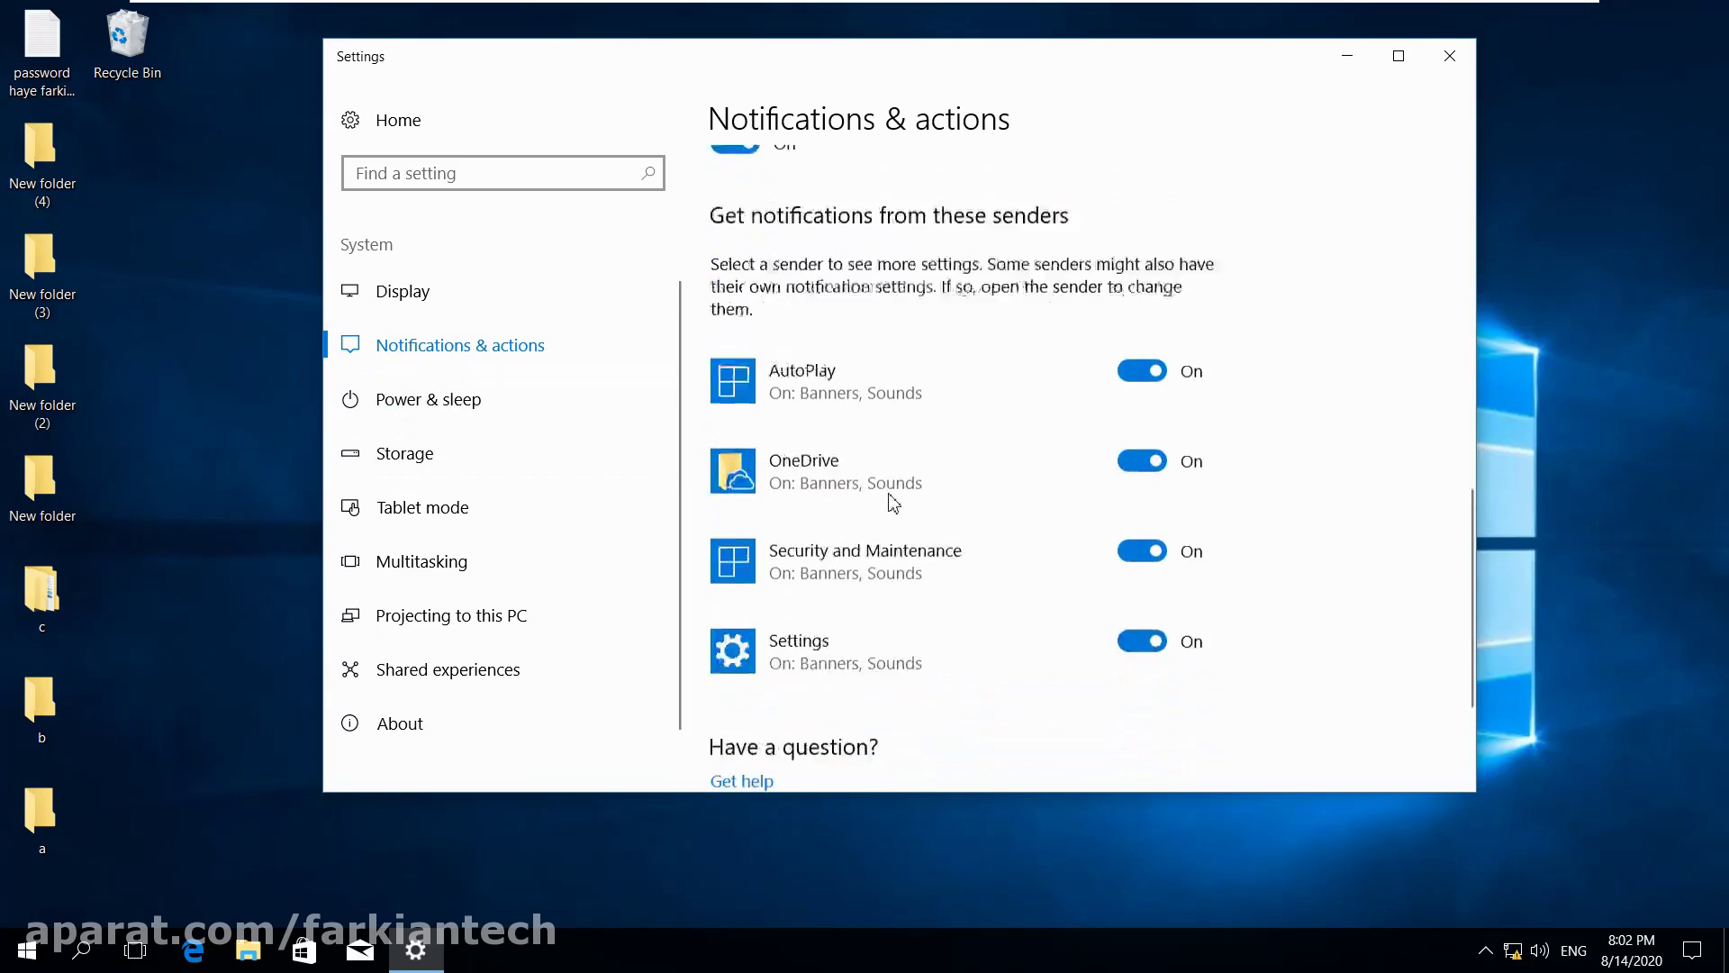
pyautogui.scroll(-1, 892, 502)
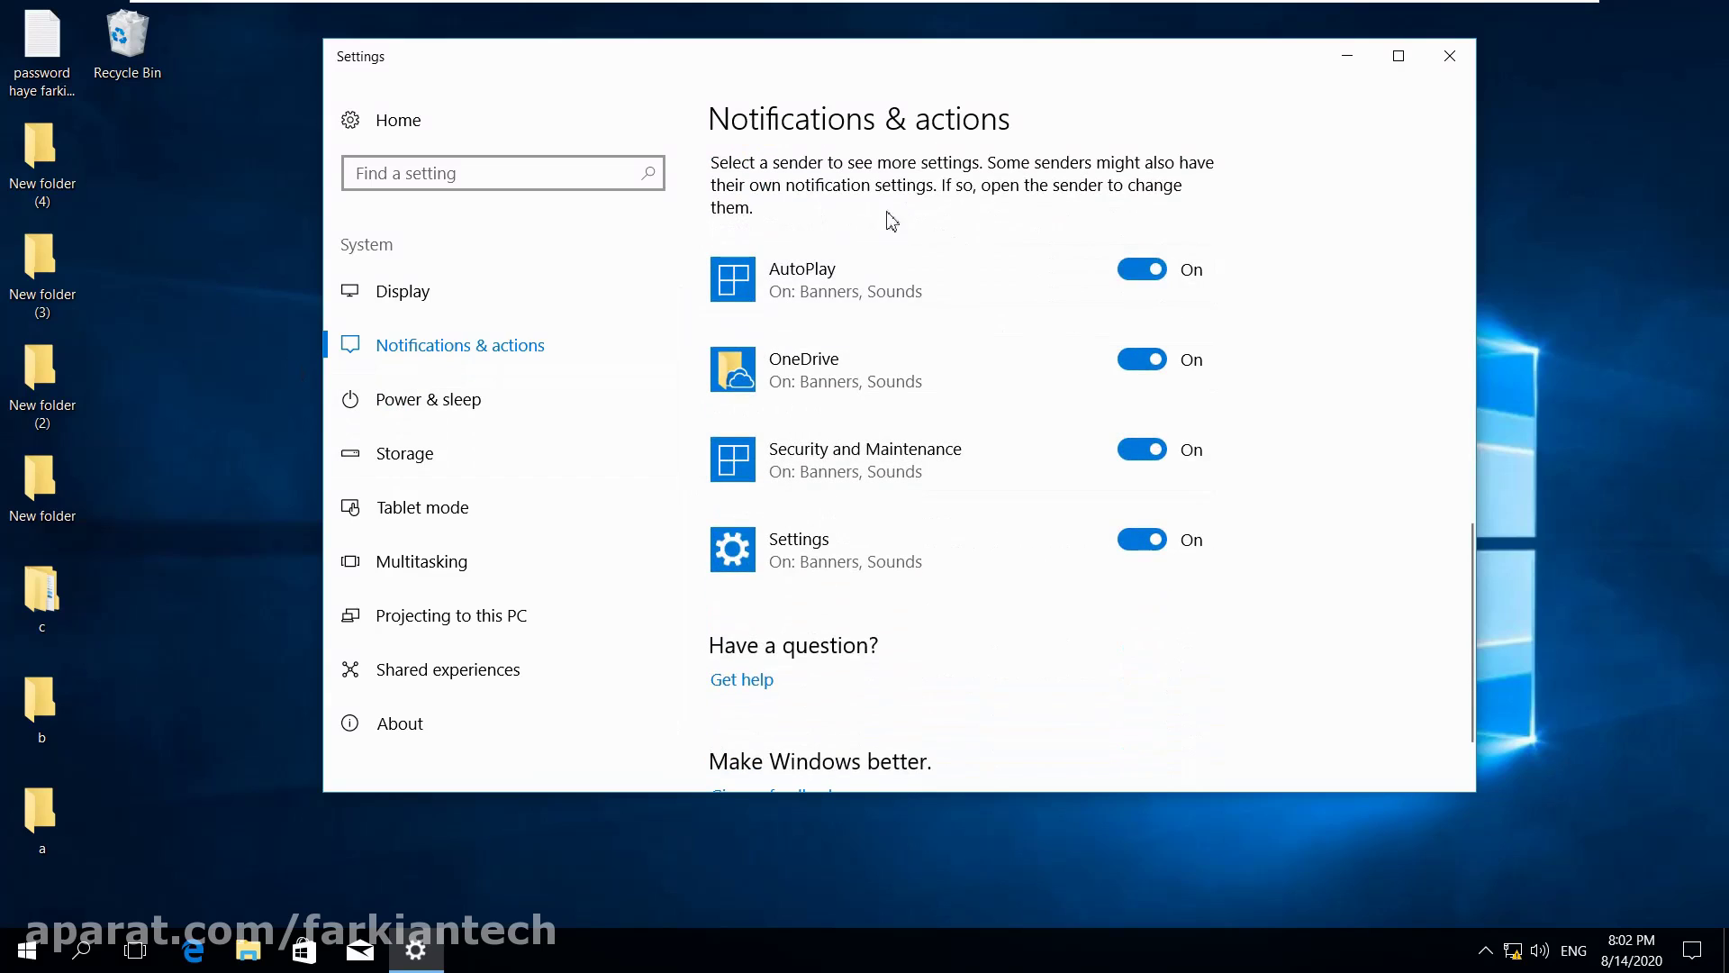
pyautogui.scroll(-1, 914, 382)
pyautogui.scroll(2, 1044, 404)
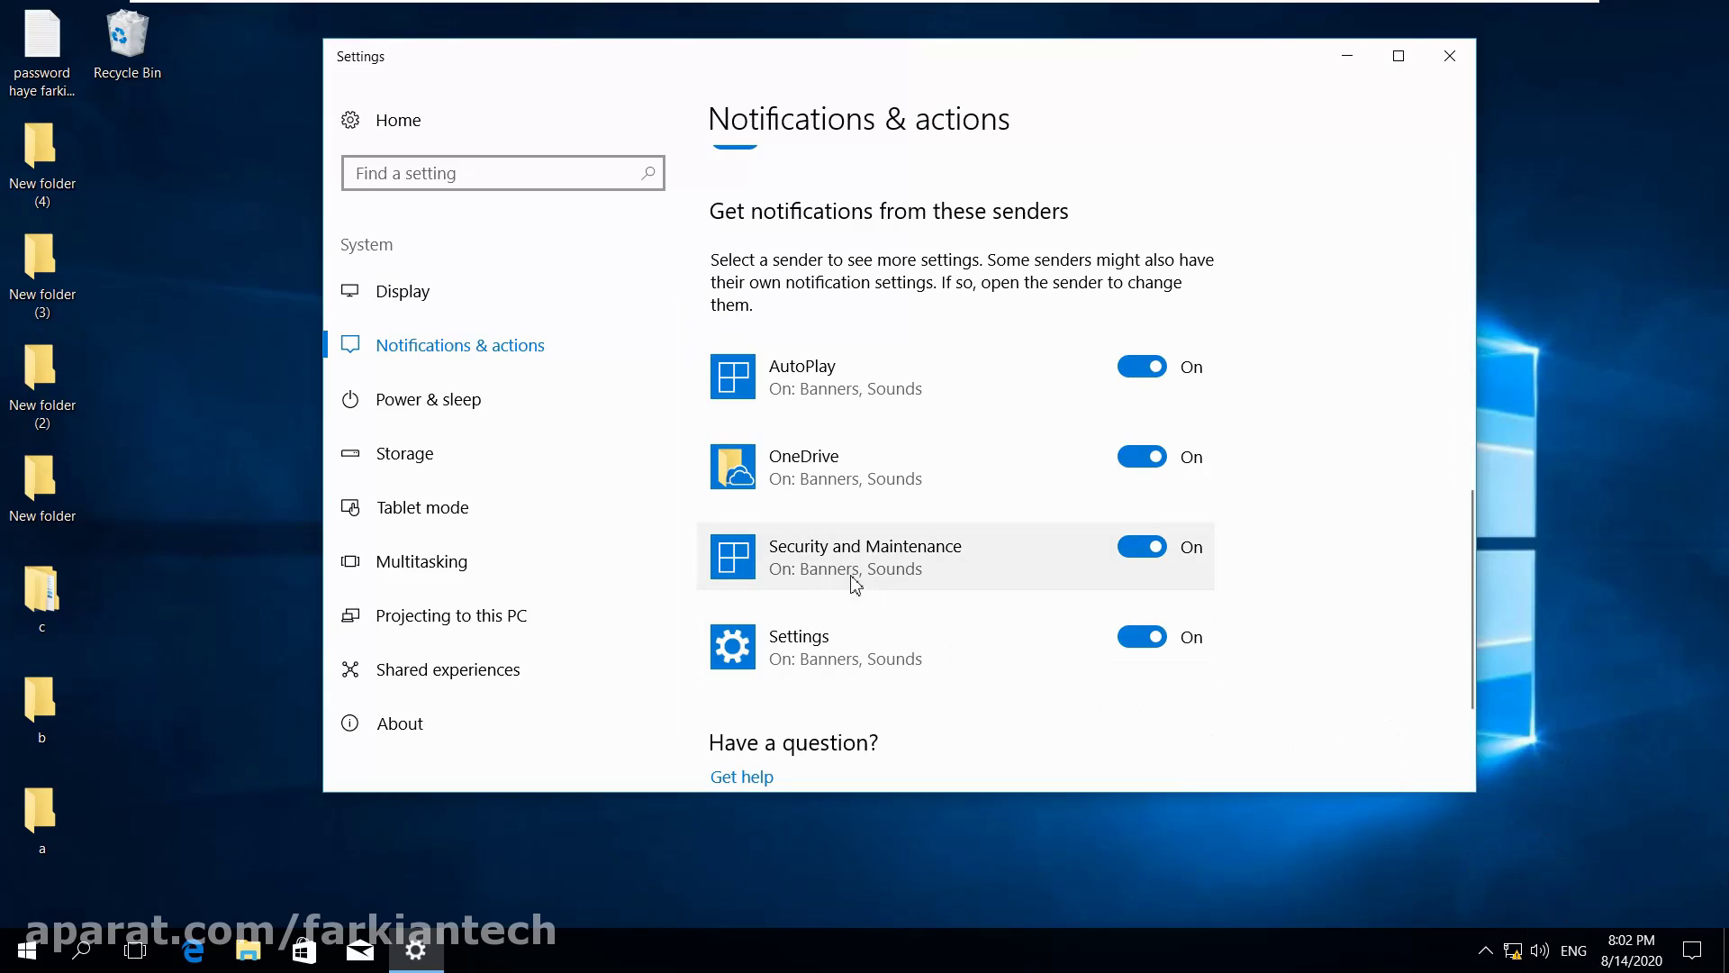
# Open the Power & sleep settings in the virtual machine and on the host computer.
pyautogui.click(427, 404)
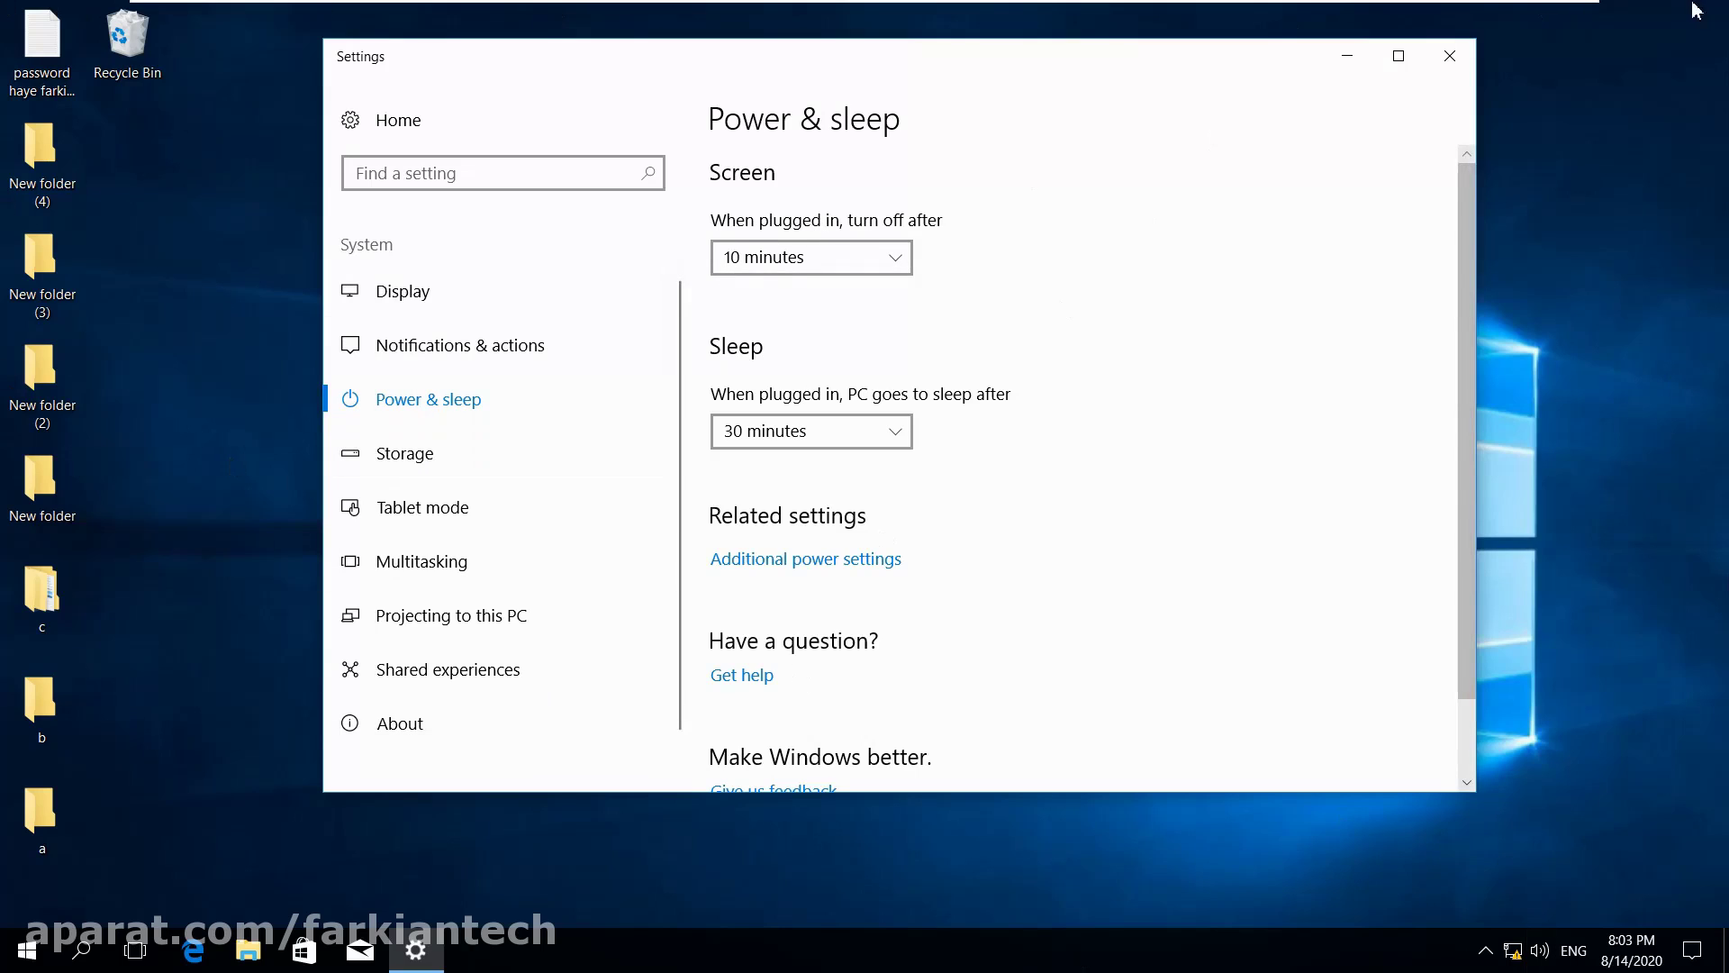
pyautogui.click(1515, 20)
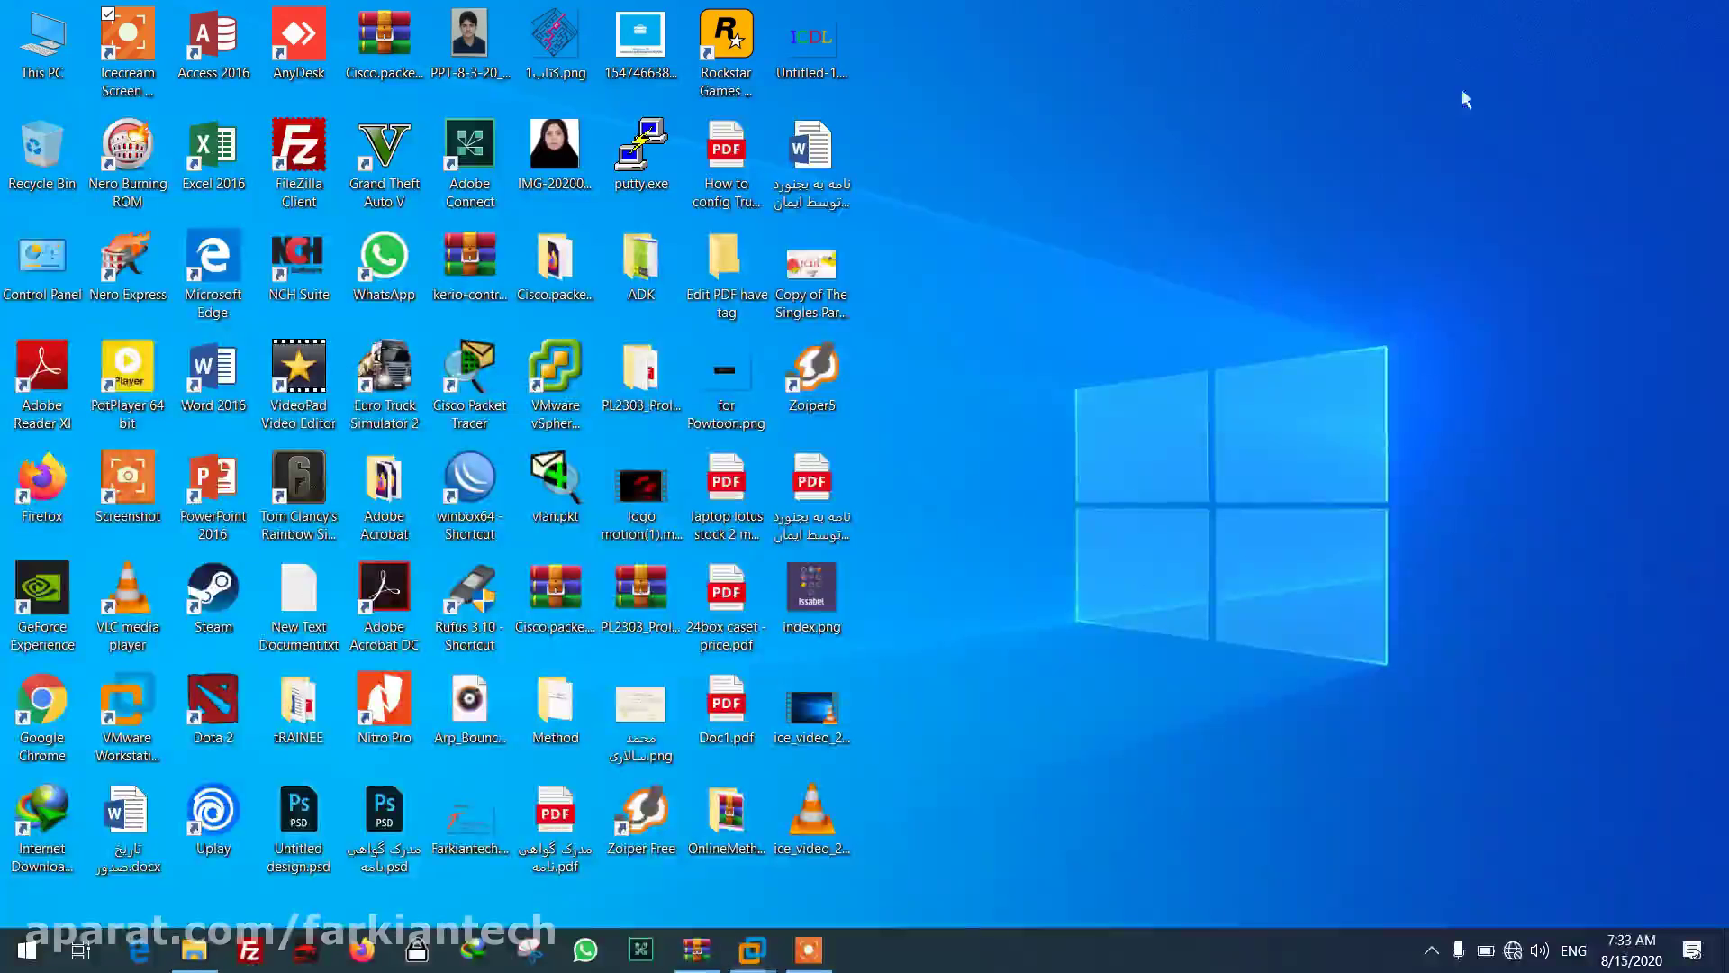
pyautogui.rightClick(1083, 253)
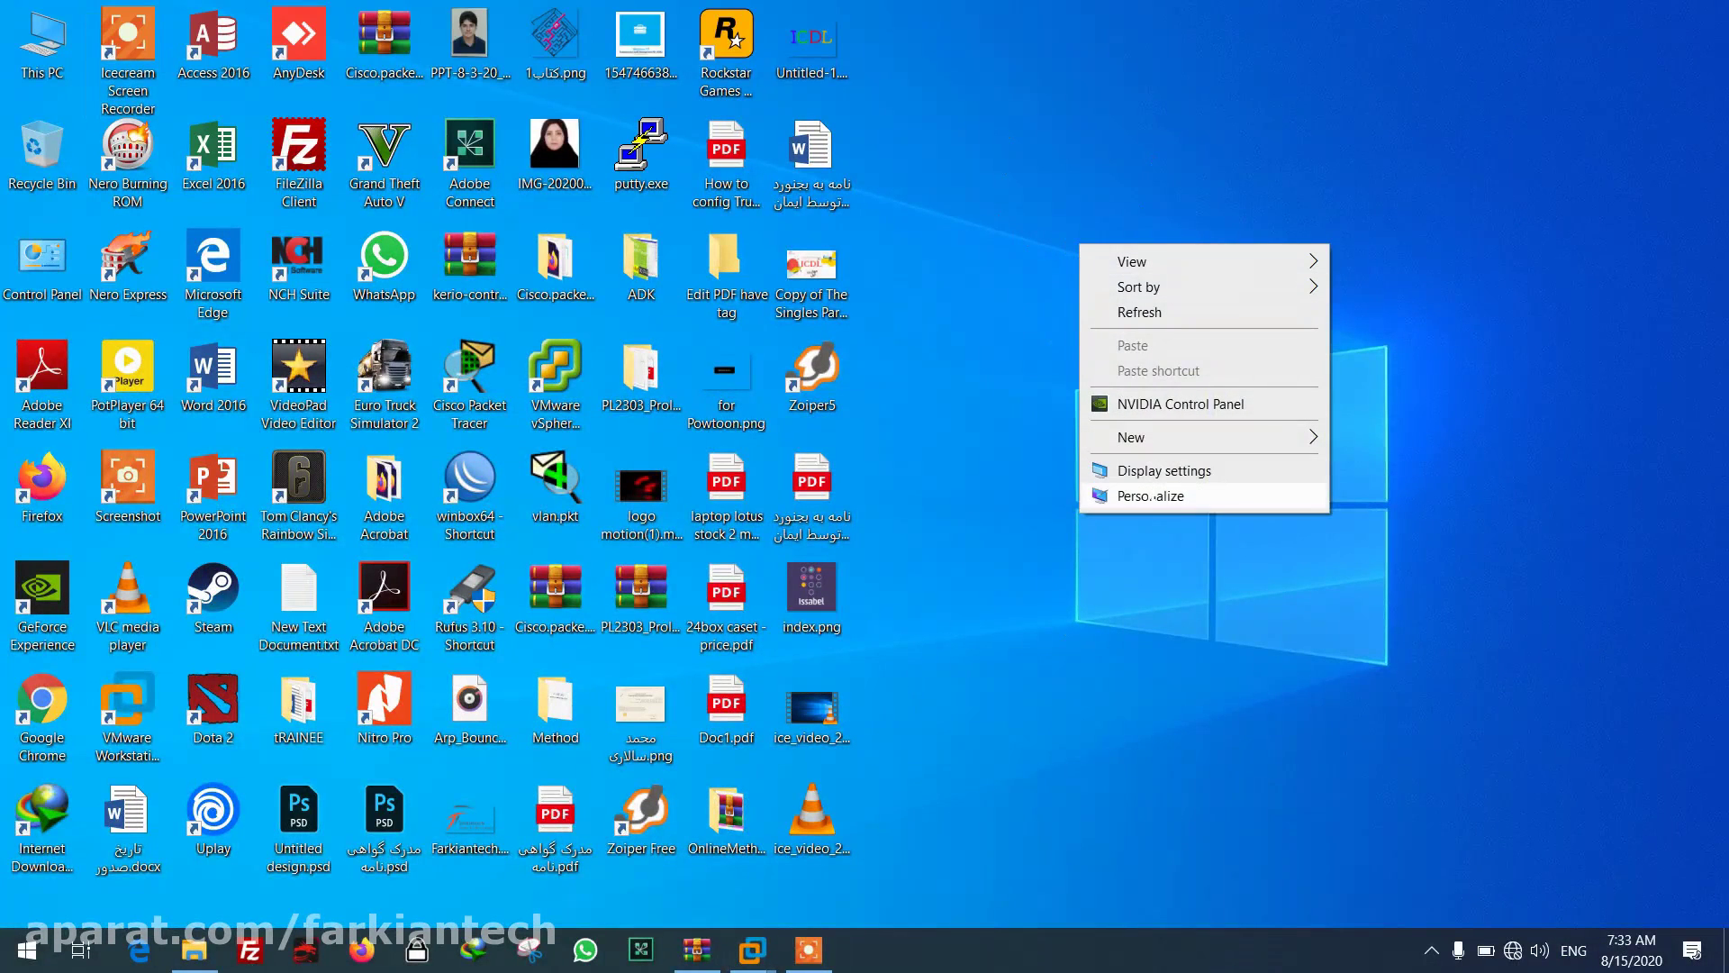
pyautogui.click(1137, 467)
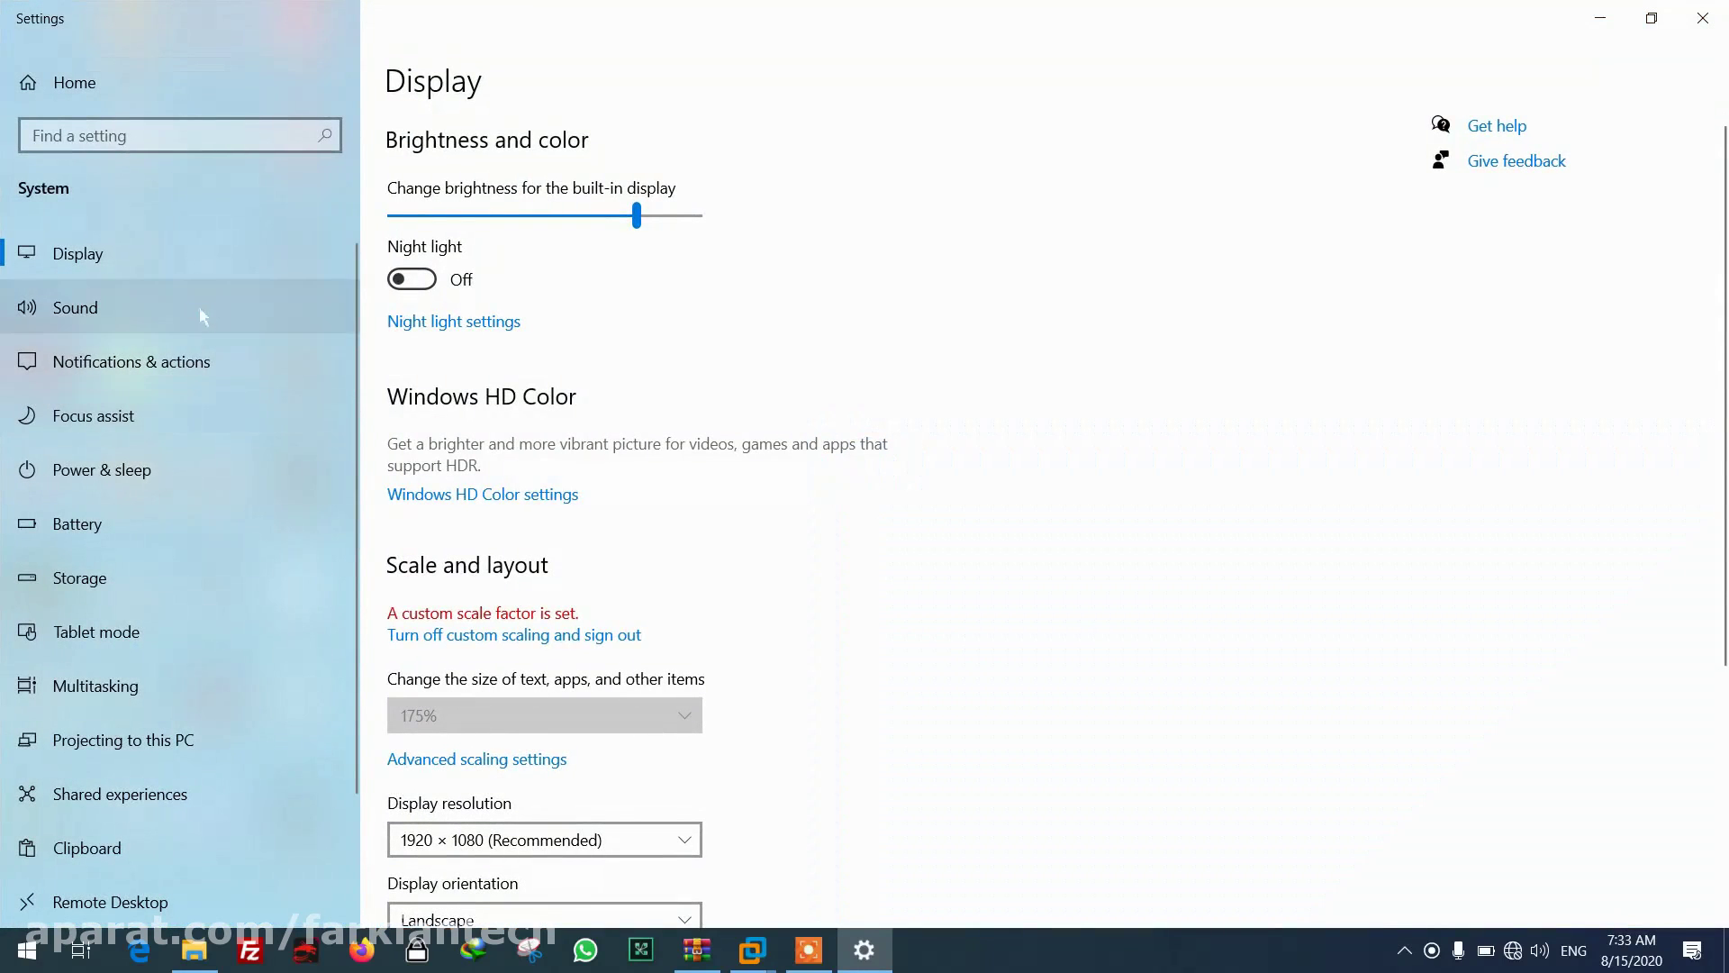
pyautogui.click(192, 486)
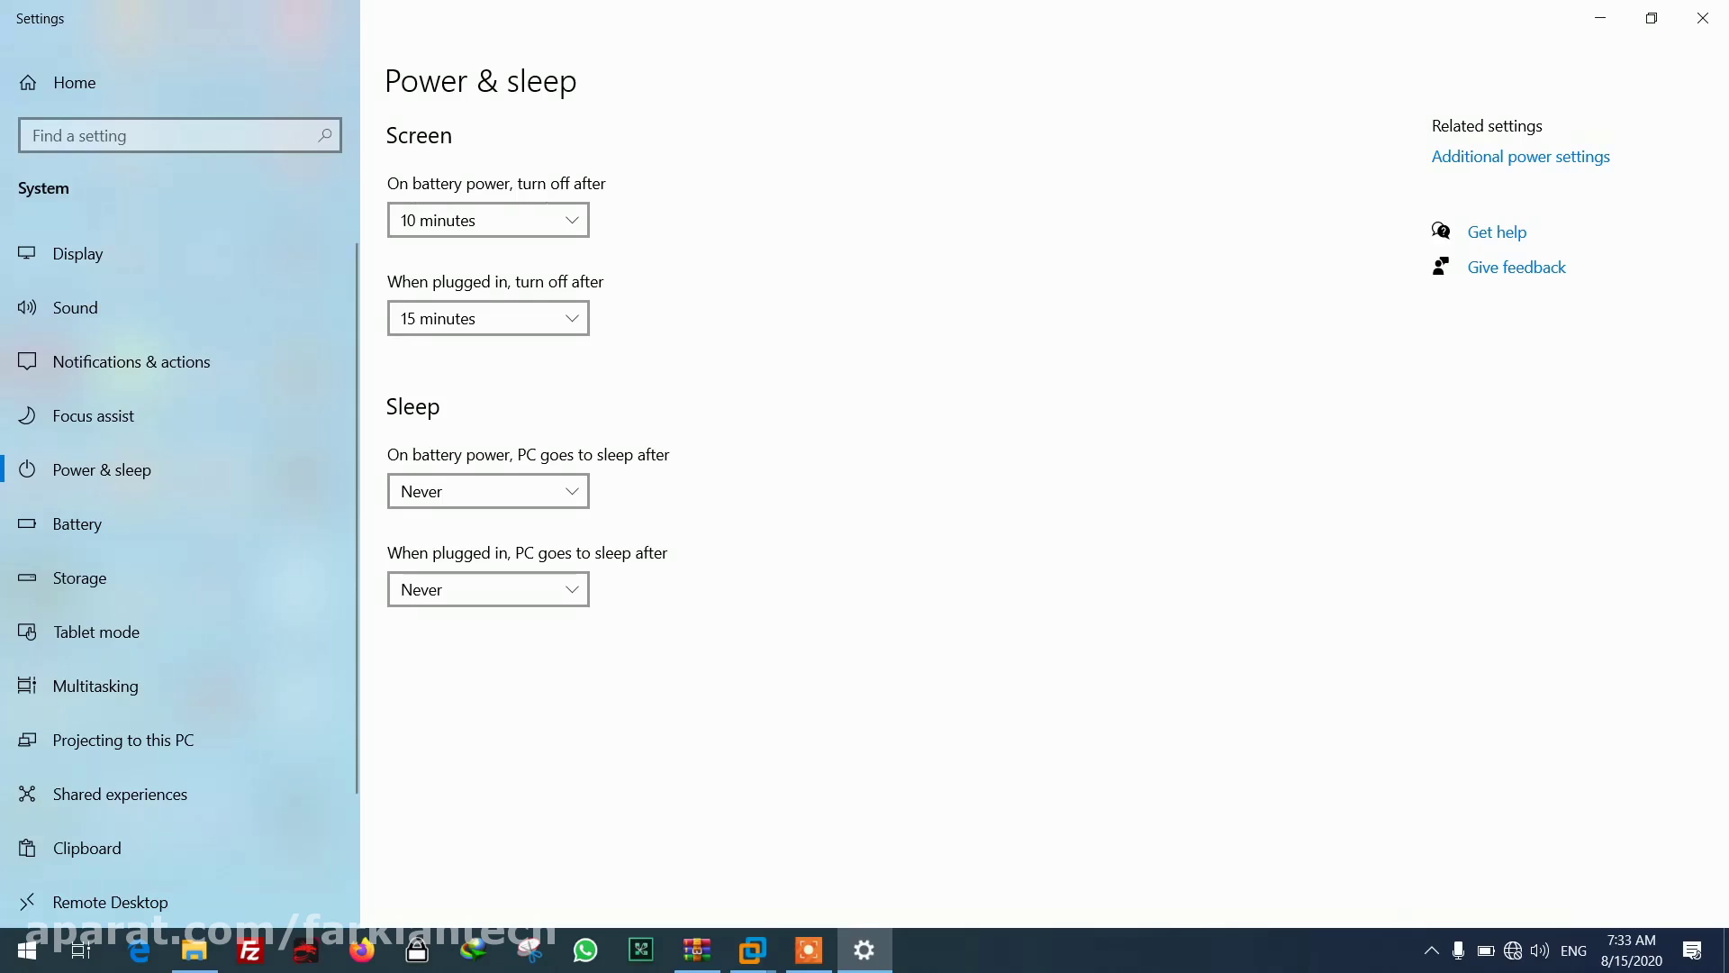
# Examine the host's turn-off choices for the screen on battery power and its system categories, and minimize the Settings window.
pyautogui.click(486, 220)
pyautogui.click(486, 219)
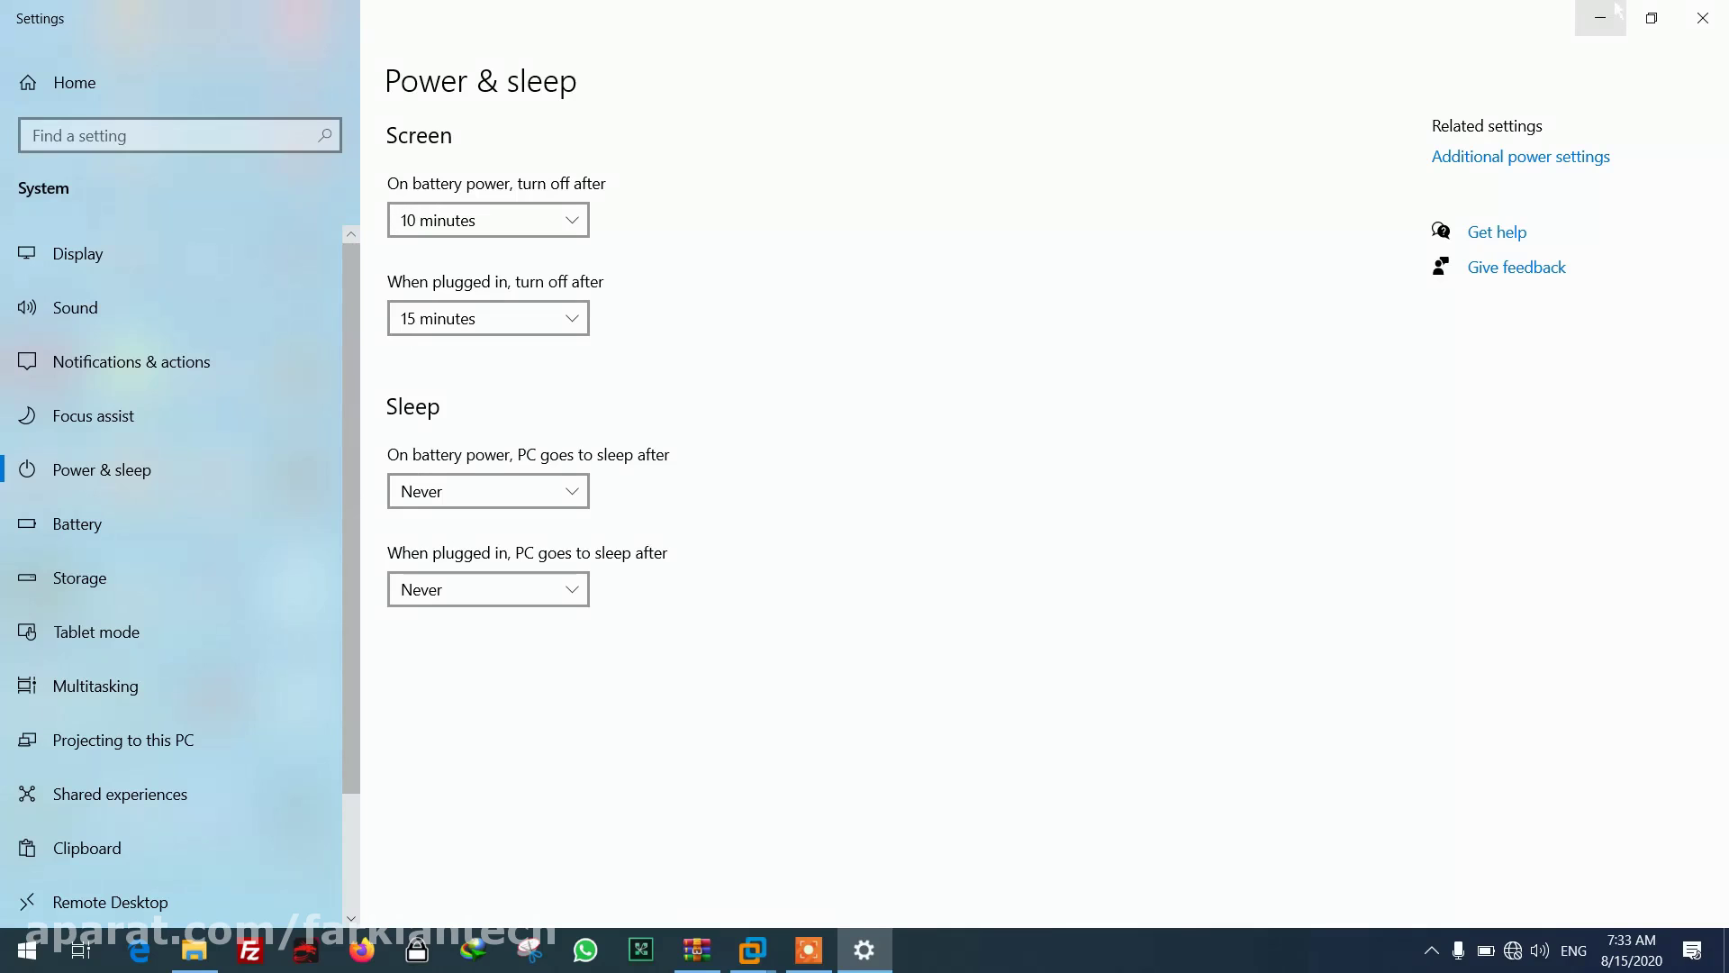
pyautogui.scroll(-2, 159, 670)
pyautogui.scroll(2, 162, 630)
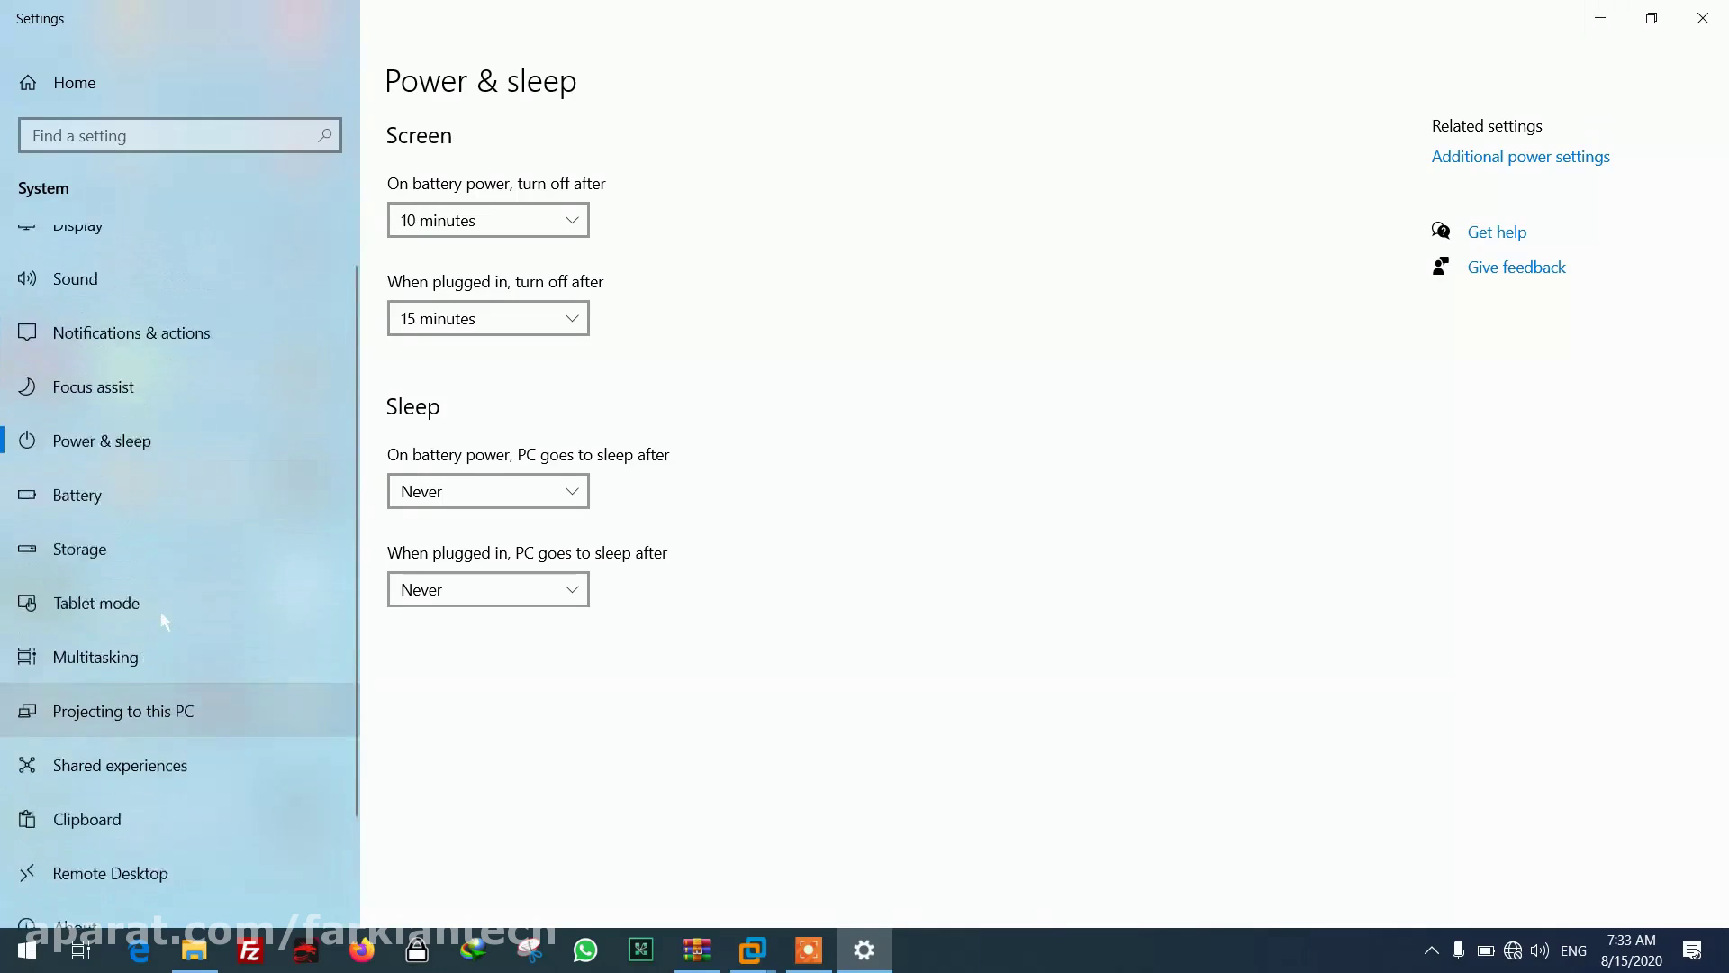
pyautogui.scroll(-2, 162, 618)
pyautogui.click(1602, 18)
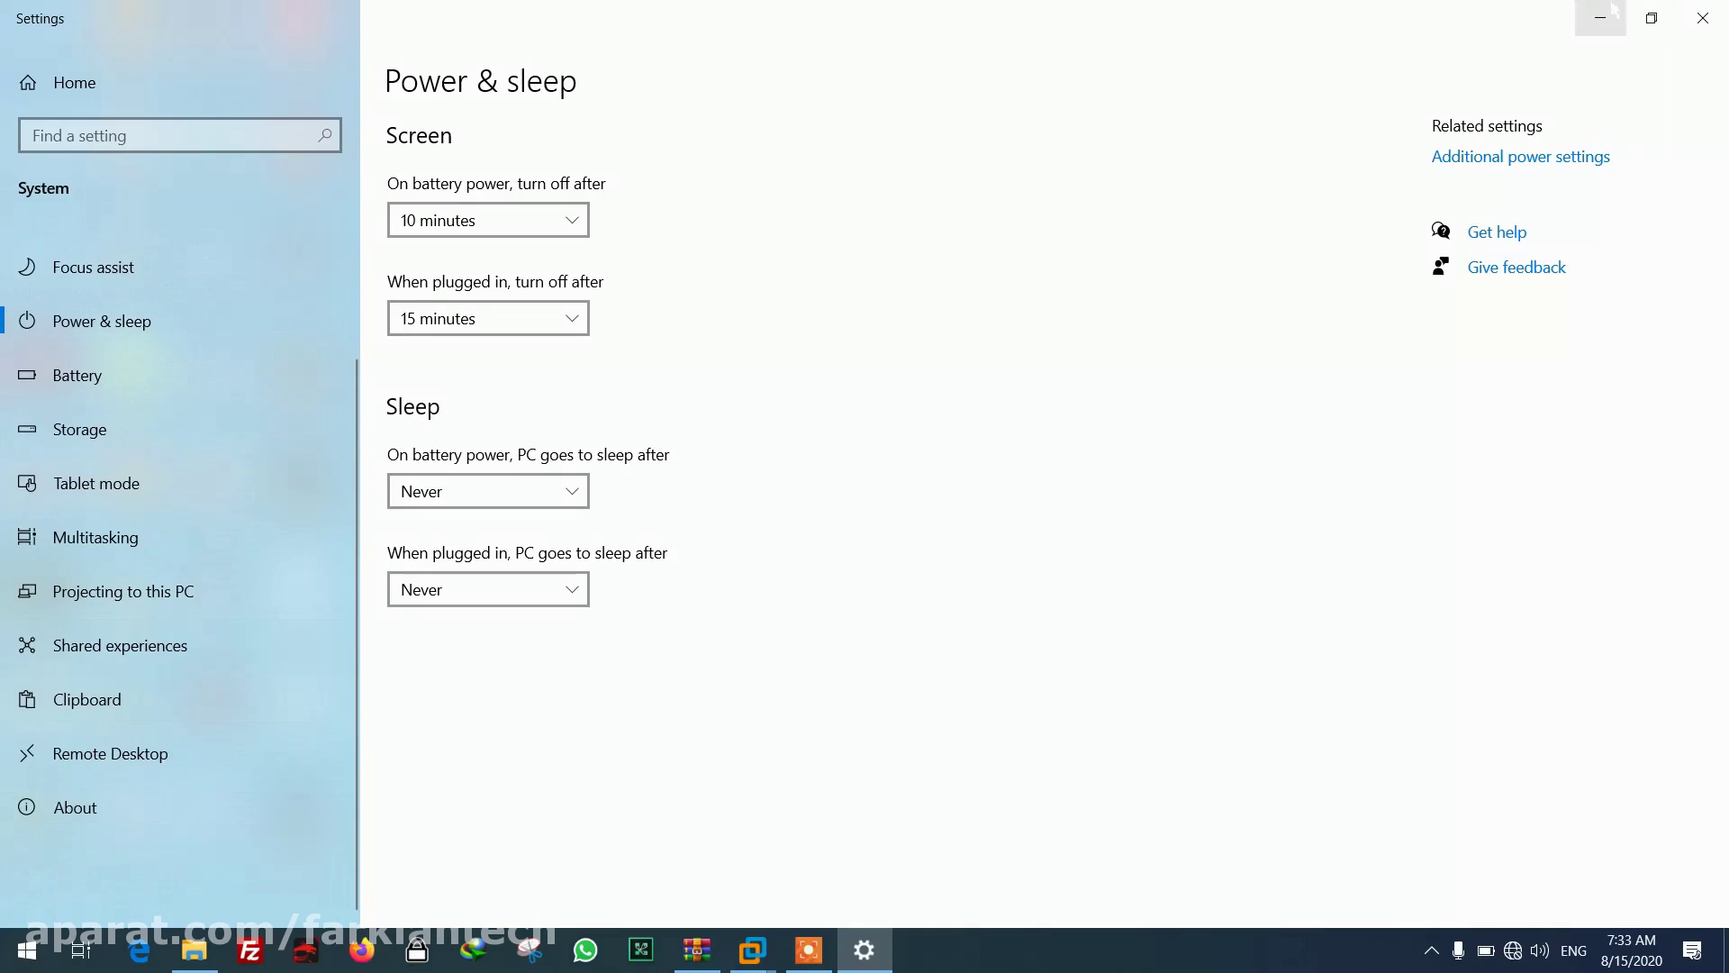
# Switch back to the Windows 10 x64 virtual machine and view the plugged-in screen turn-off choices without changing the setting.
pyautogui.moveTo(752, 949)
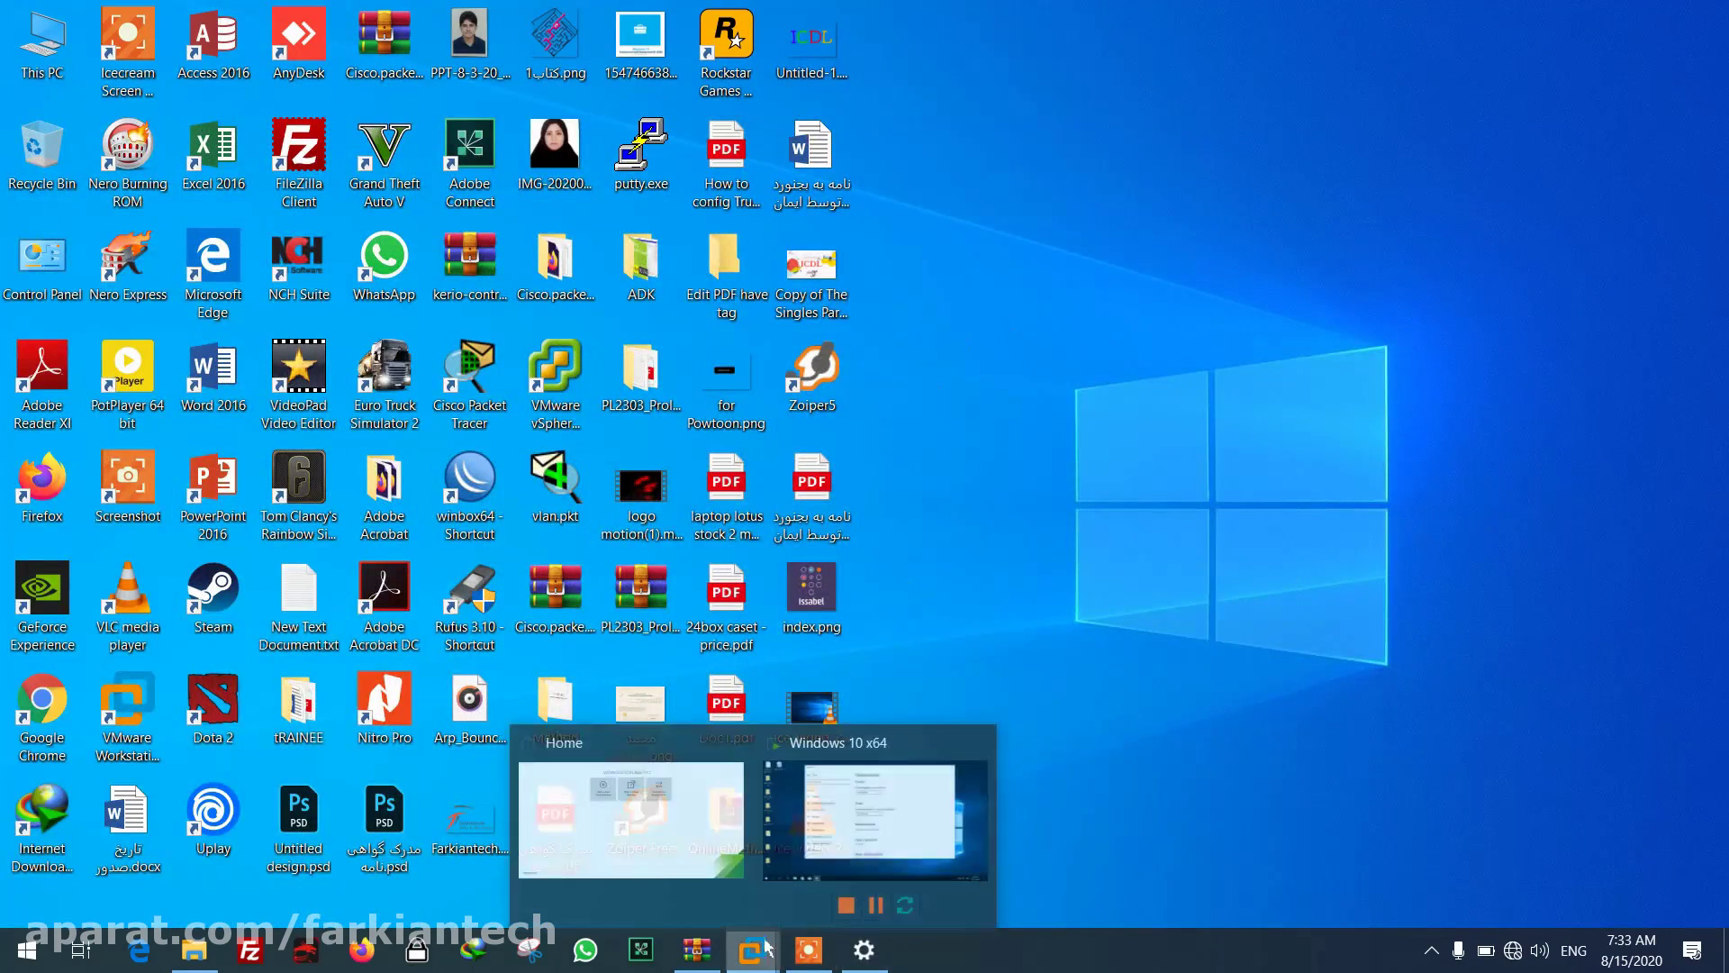
pyautogui.click(883, 853)
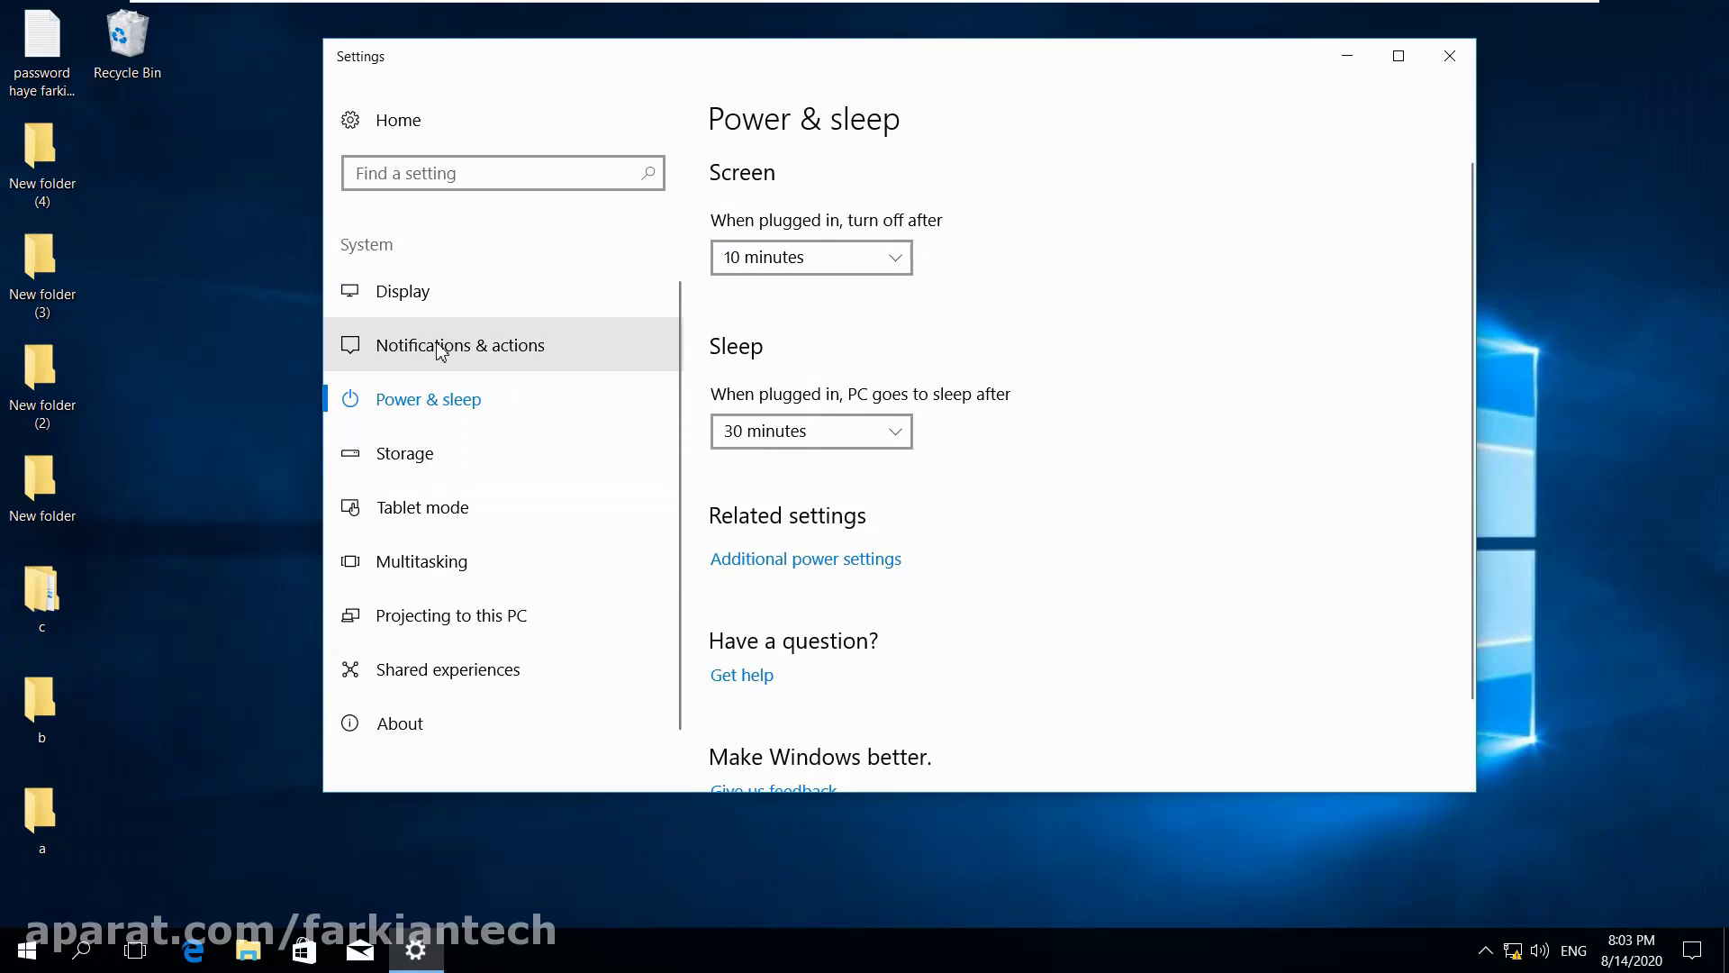
pyautogui.scroll(-1, 754, 270)
pyautogui.scroll(1, 754, 270)
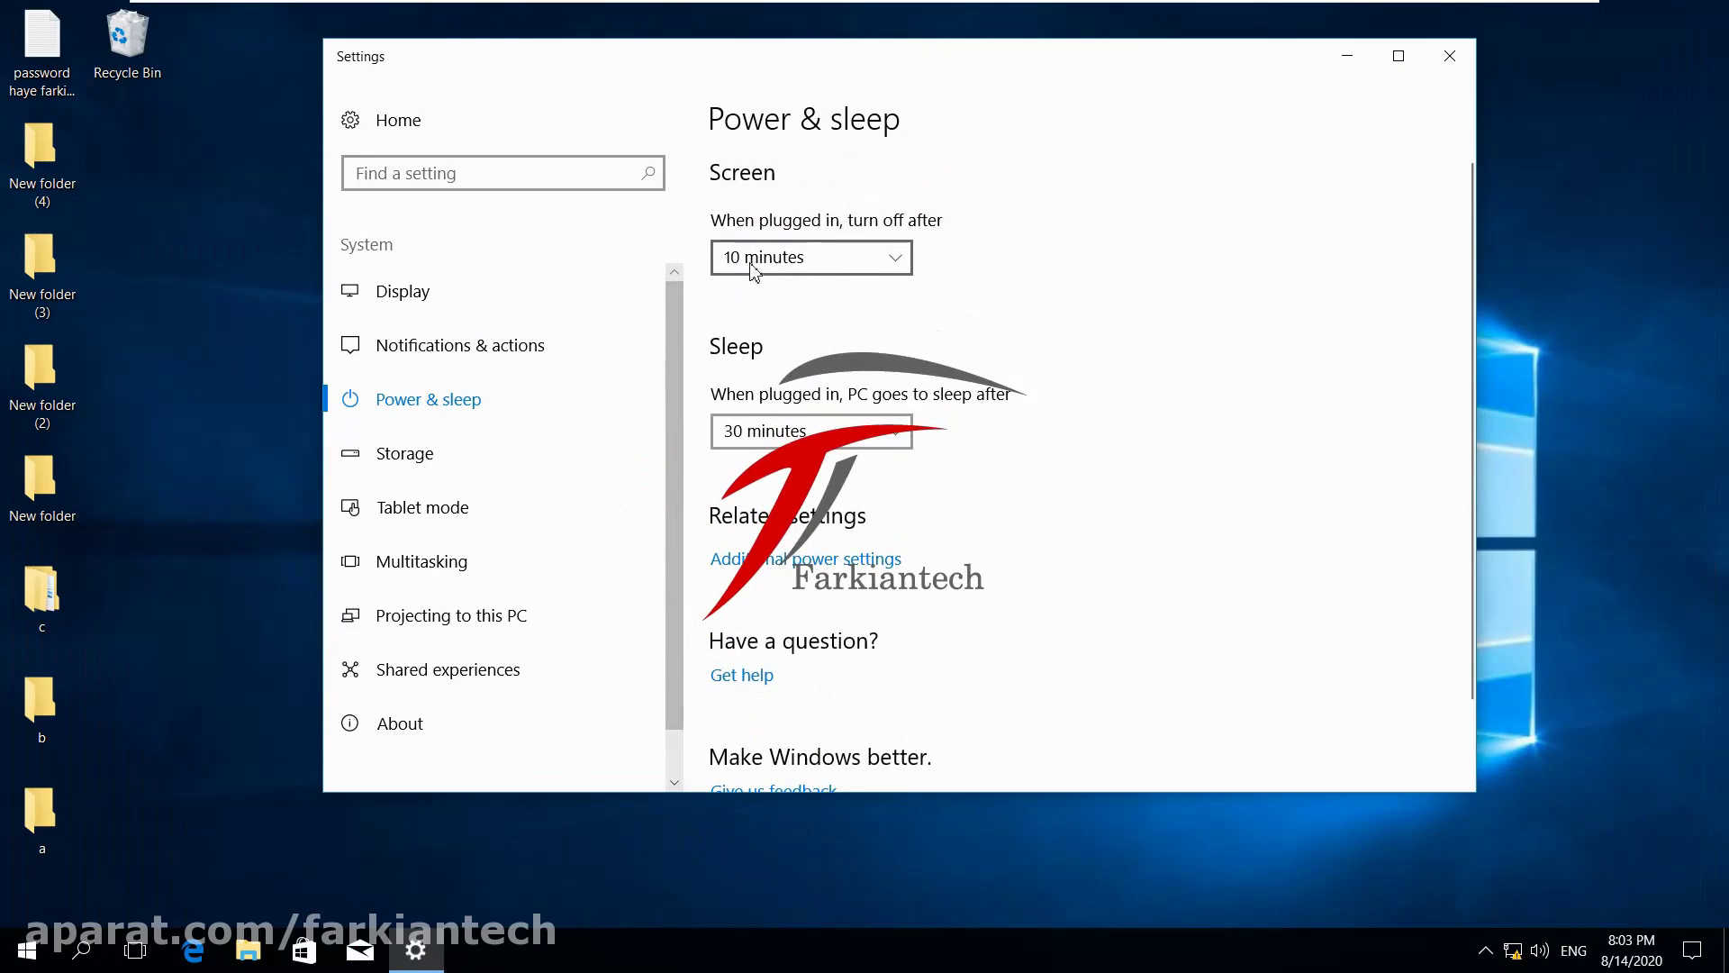
pyautogui.click(849, 267)
pyautogui.click(961, 251)
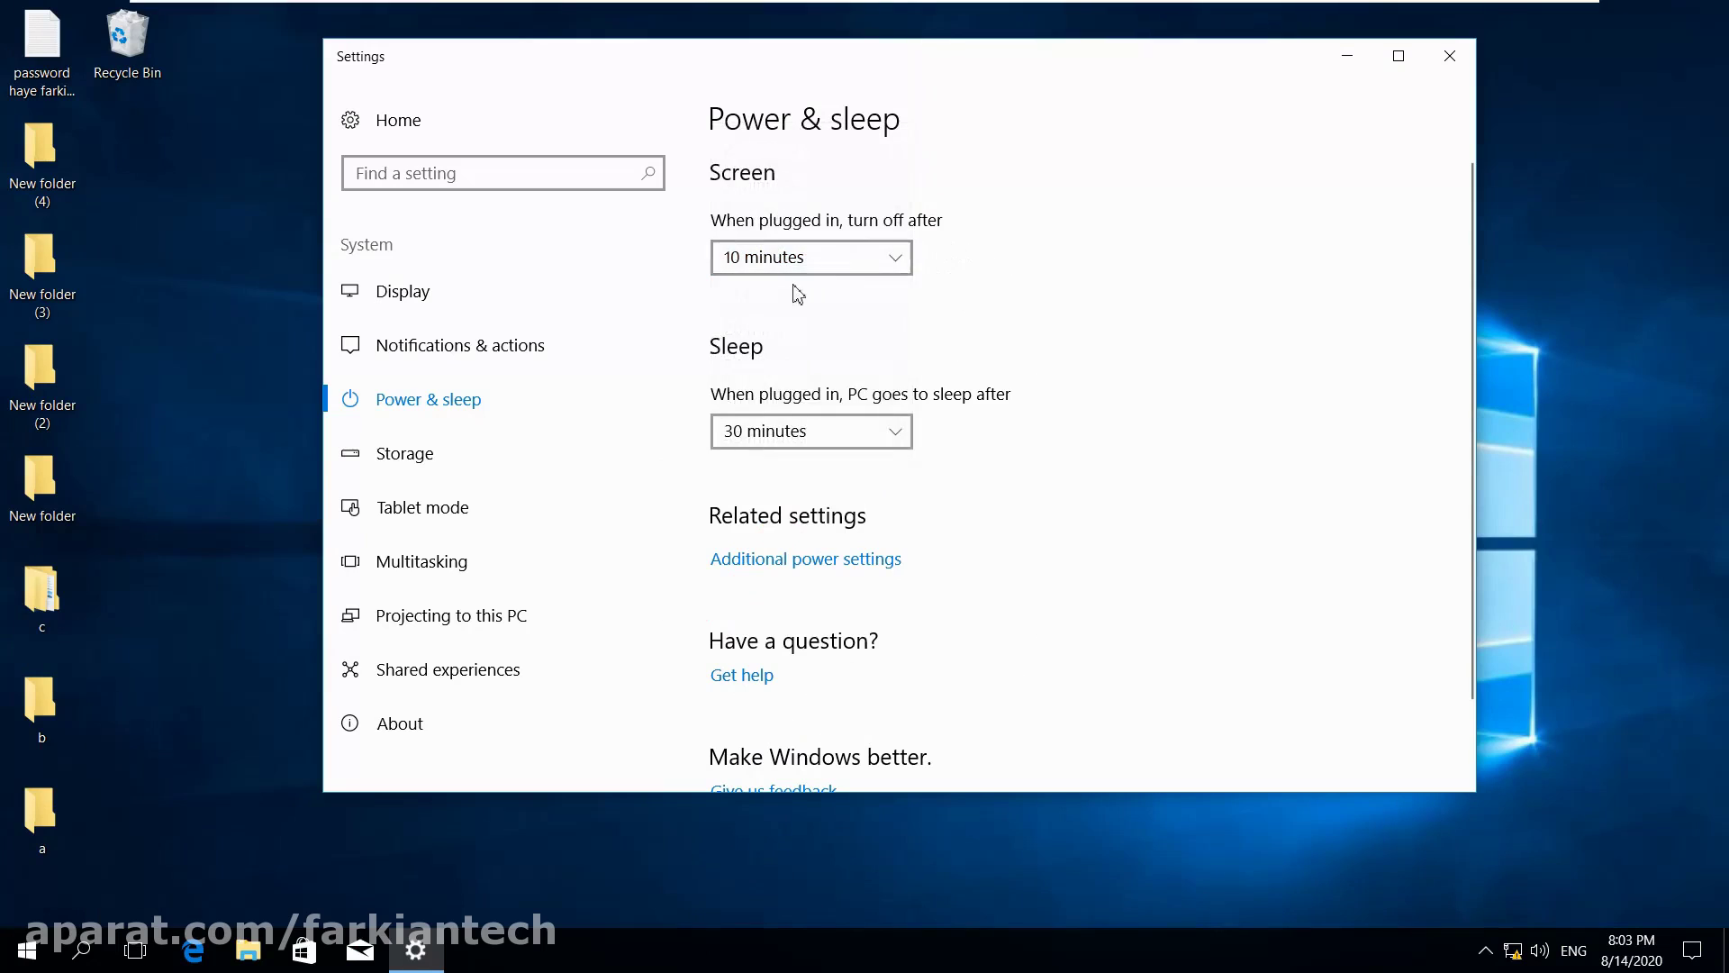
# Reopen the turn-off choices for the plugged-in screen and keep the 10 minutes setting.
pyautogui.click(873, 256)
pyautogui.click(936, 272)
pyautogui.click(903, 258)
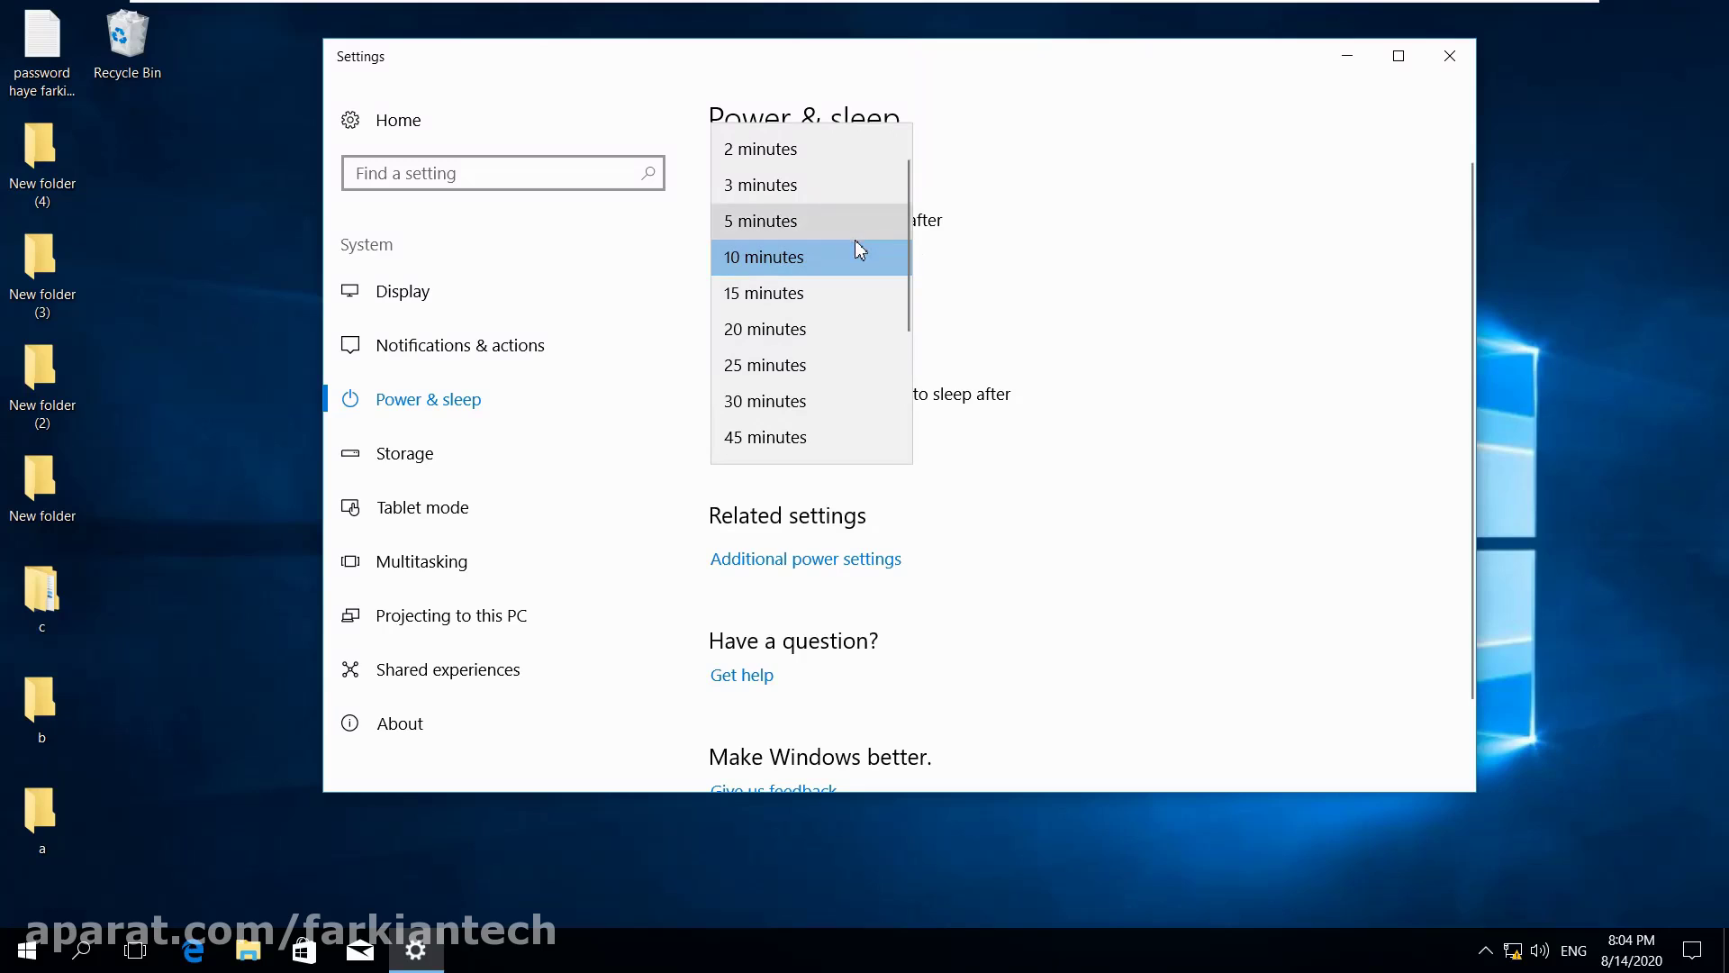
pyautogui.click(856, 242)
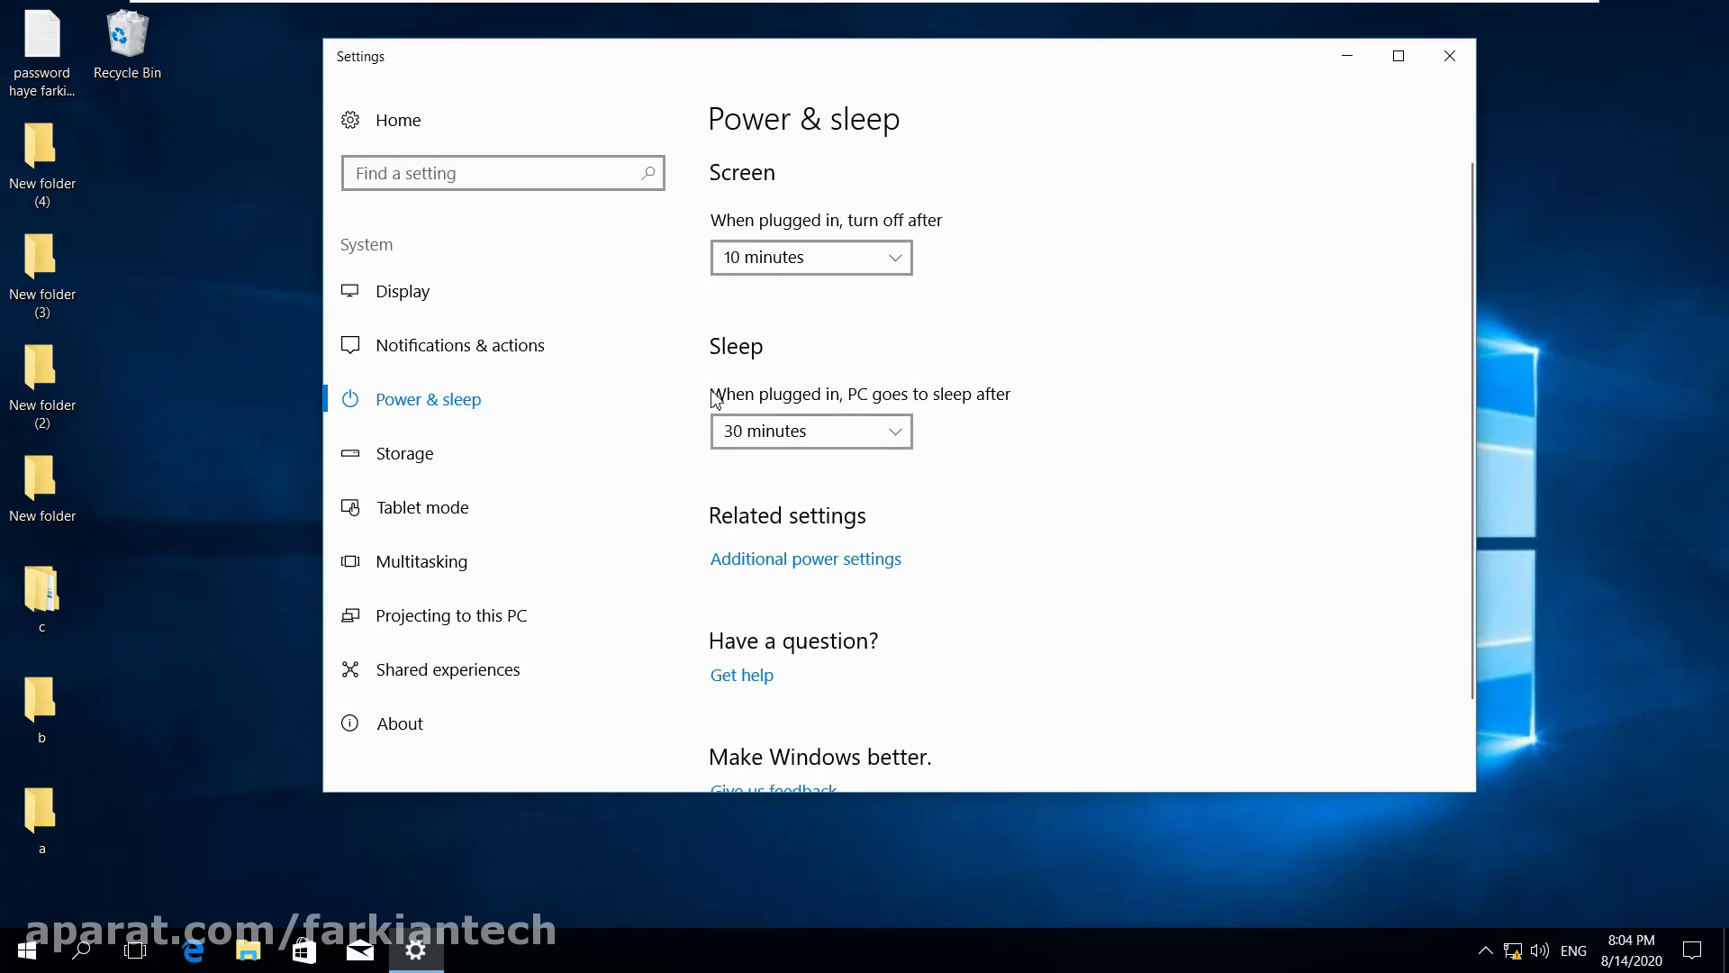
# View the plugged-in sleep choices, and check the power plans in the additional power settings before closing Power Options.
pyautogui.click(804, 433)
pyautogui.click(805, 432)
pyautogui.click(818, 562)
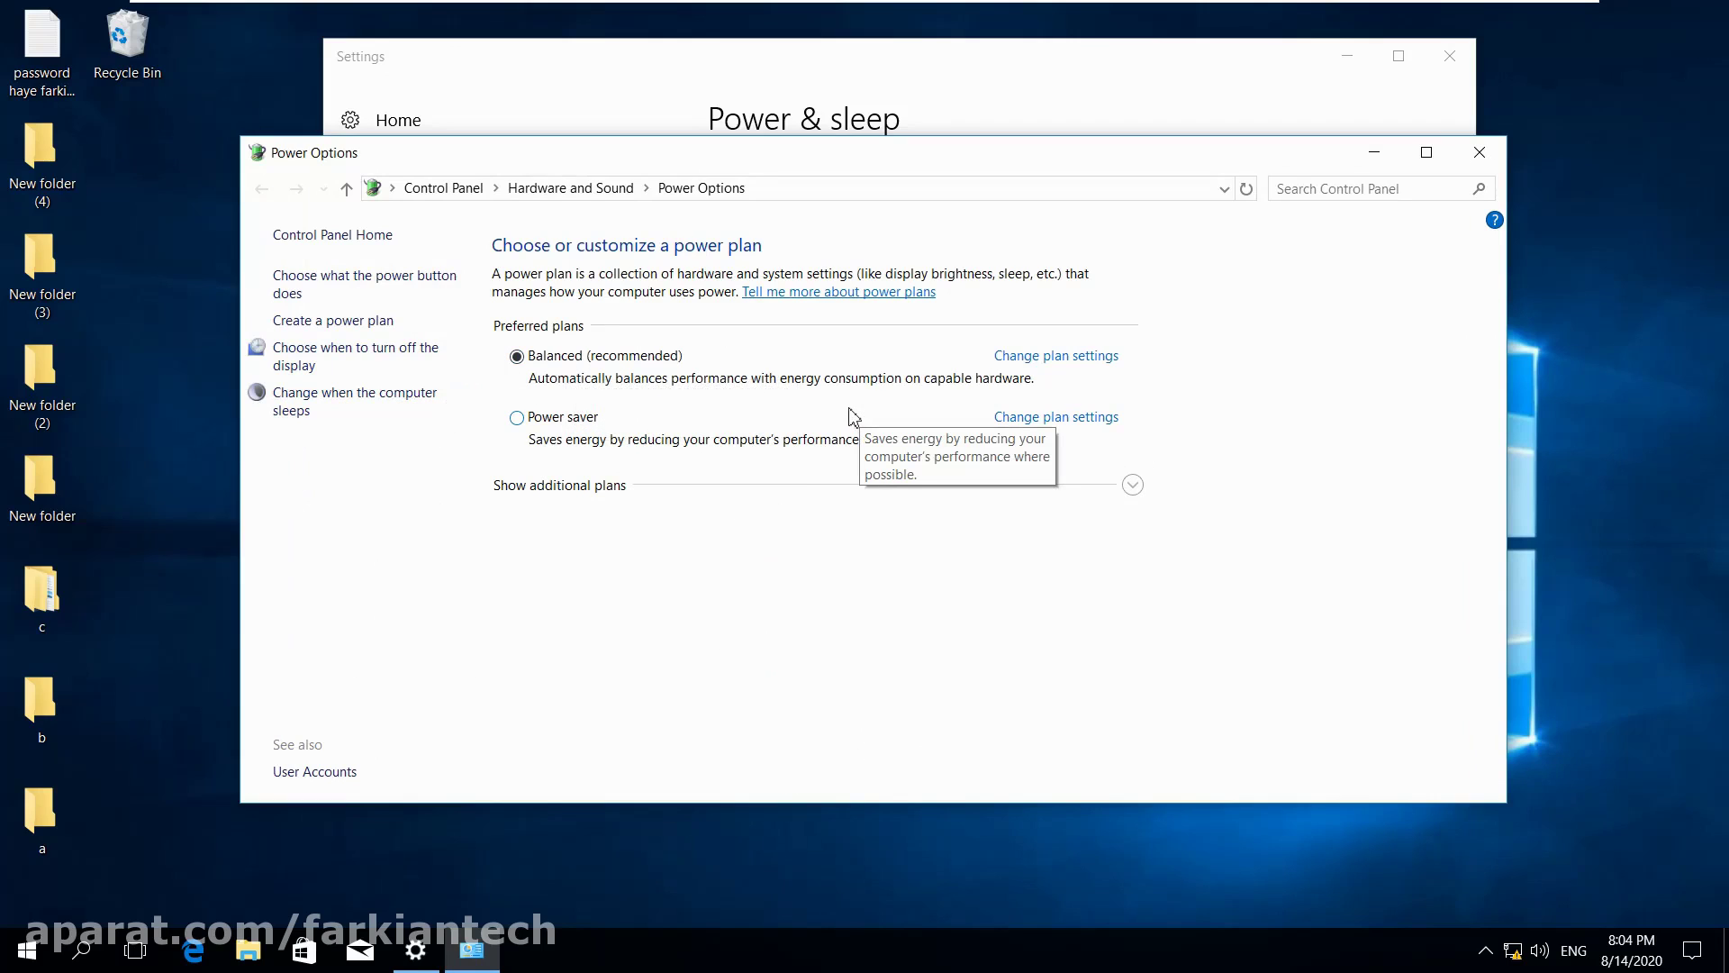
pyautogui.click(1481, 152)
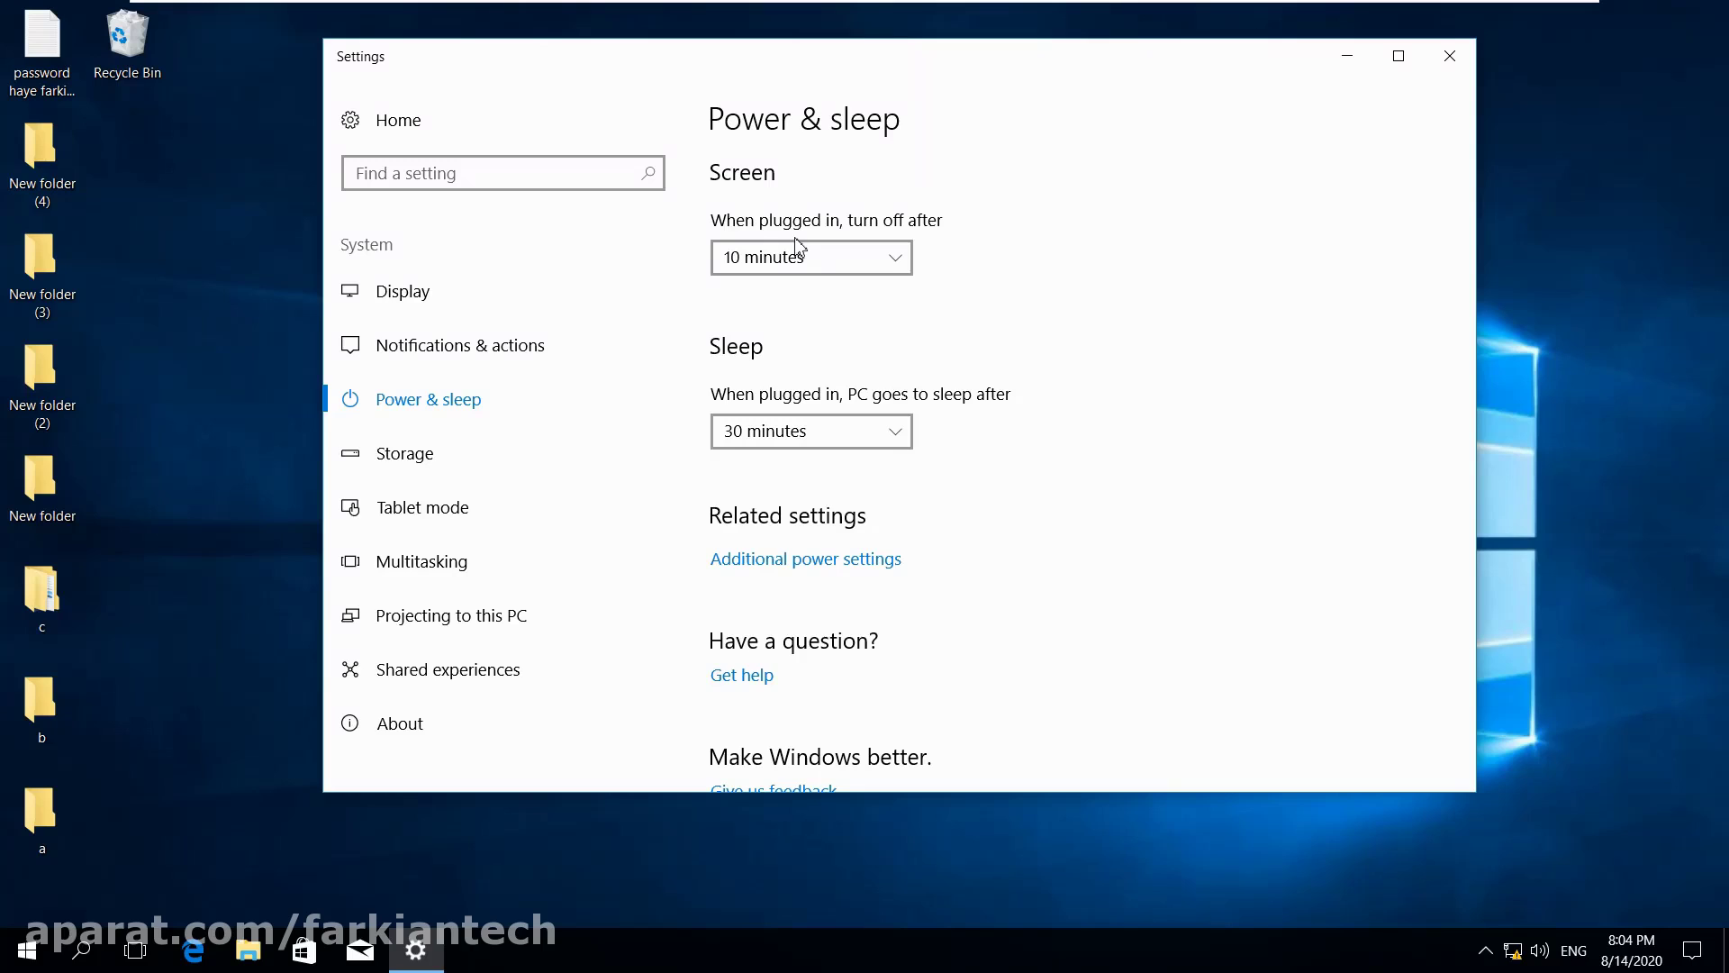
# Open the Storage settings and examine the local storage and Storage sense options.
pyautogui.click(393, 473)
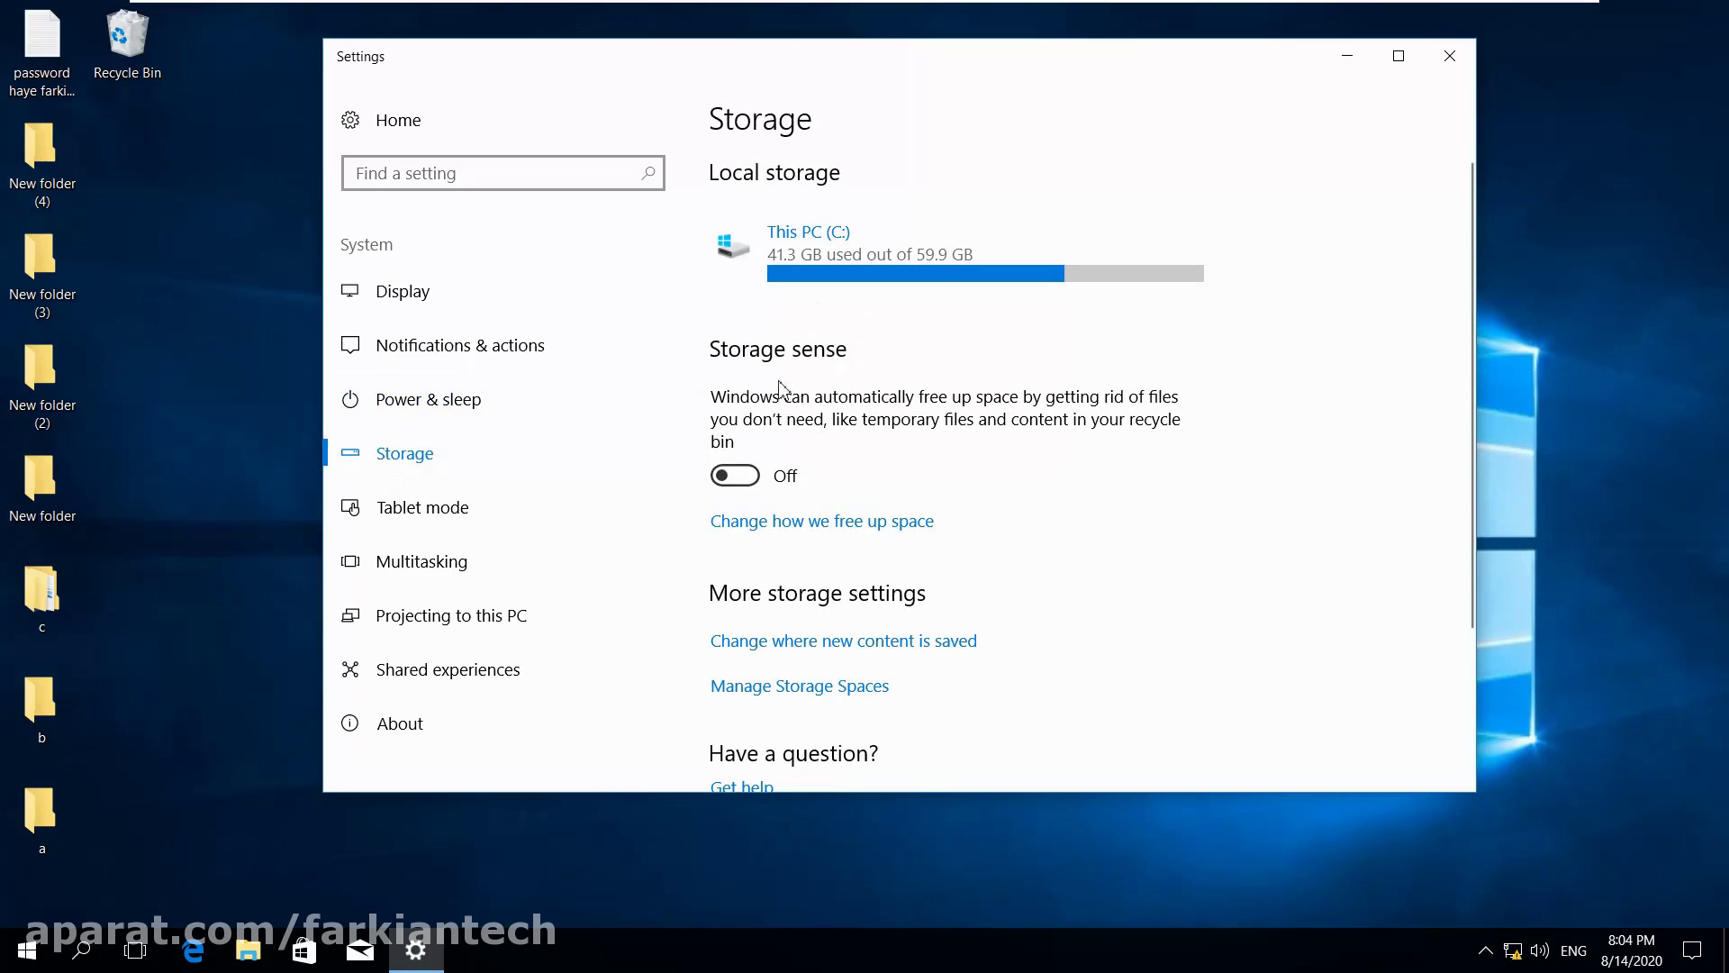
pyautogui.scroll(-3, 779, 389)
pyautogui.scroll(3, 853, 212)
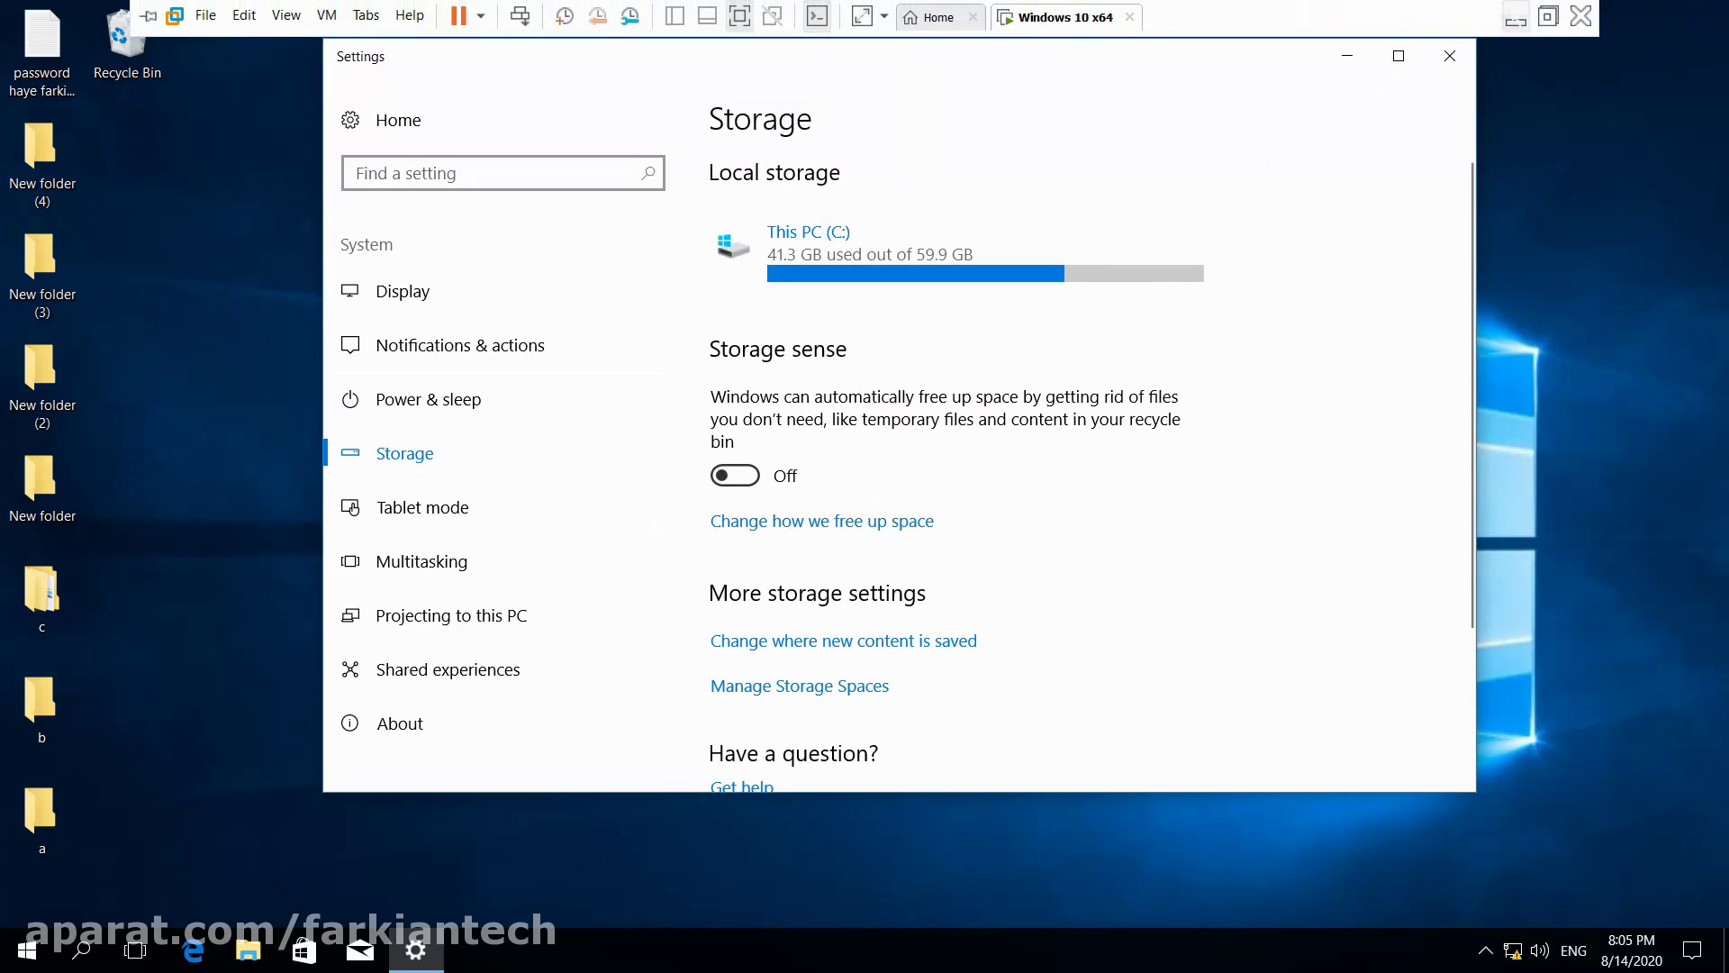
# Switch to the host computer, open its Storage settings, and look into the Apps & features category.
pyautogui.rightClick(1245, 263)
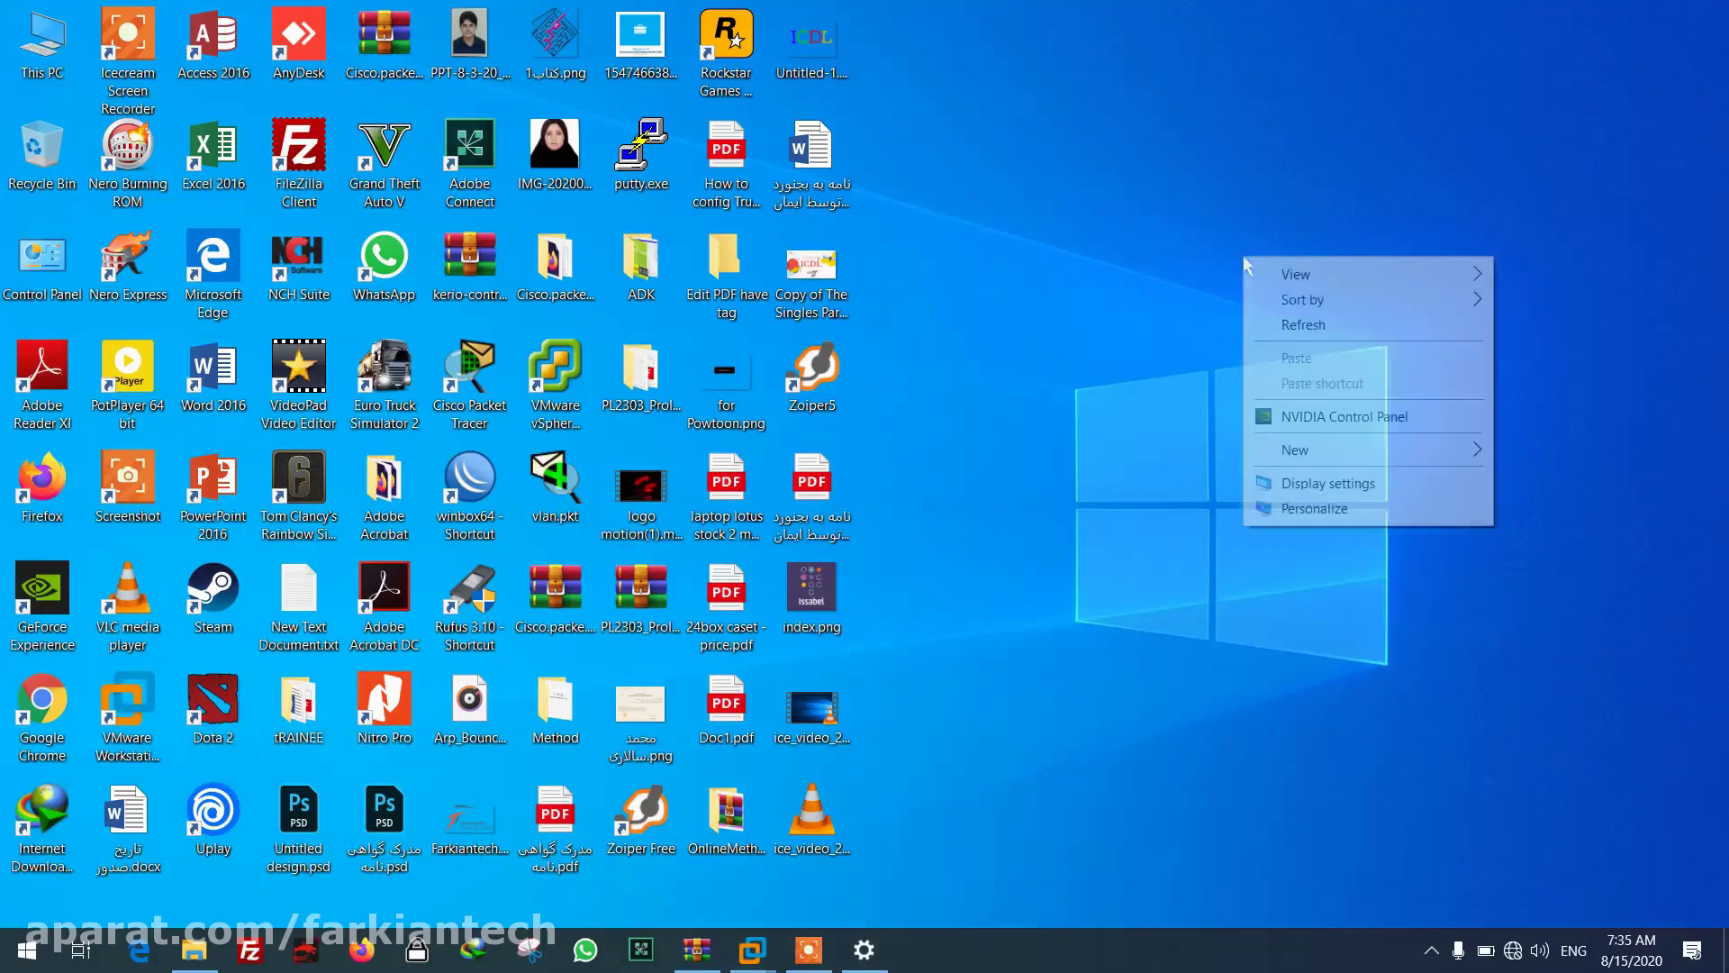
pyautogui.click(1327, 483)
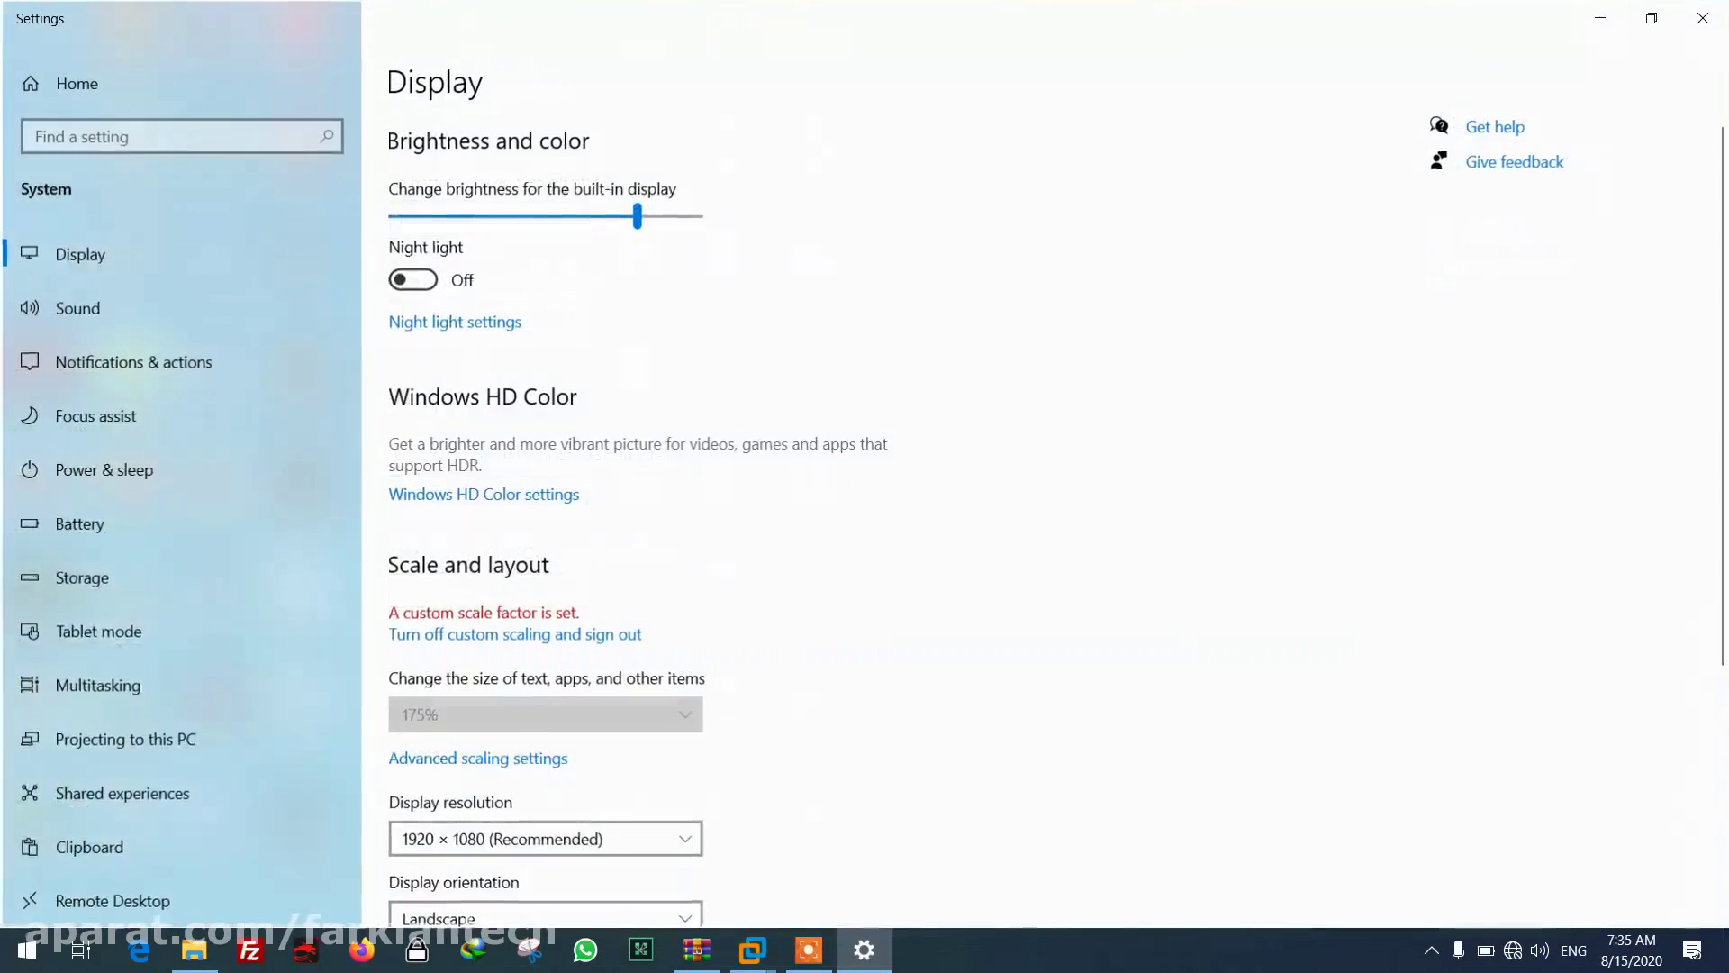
pyautogui.click(155, 596)
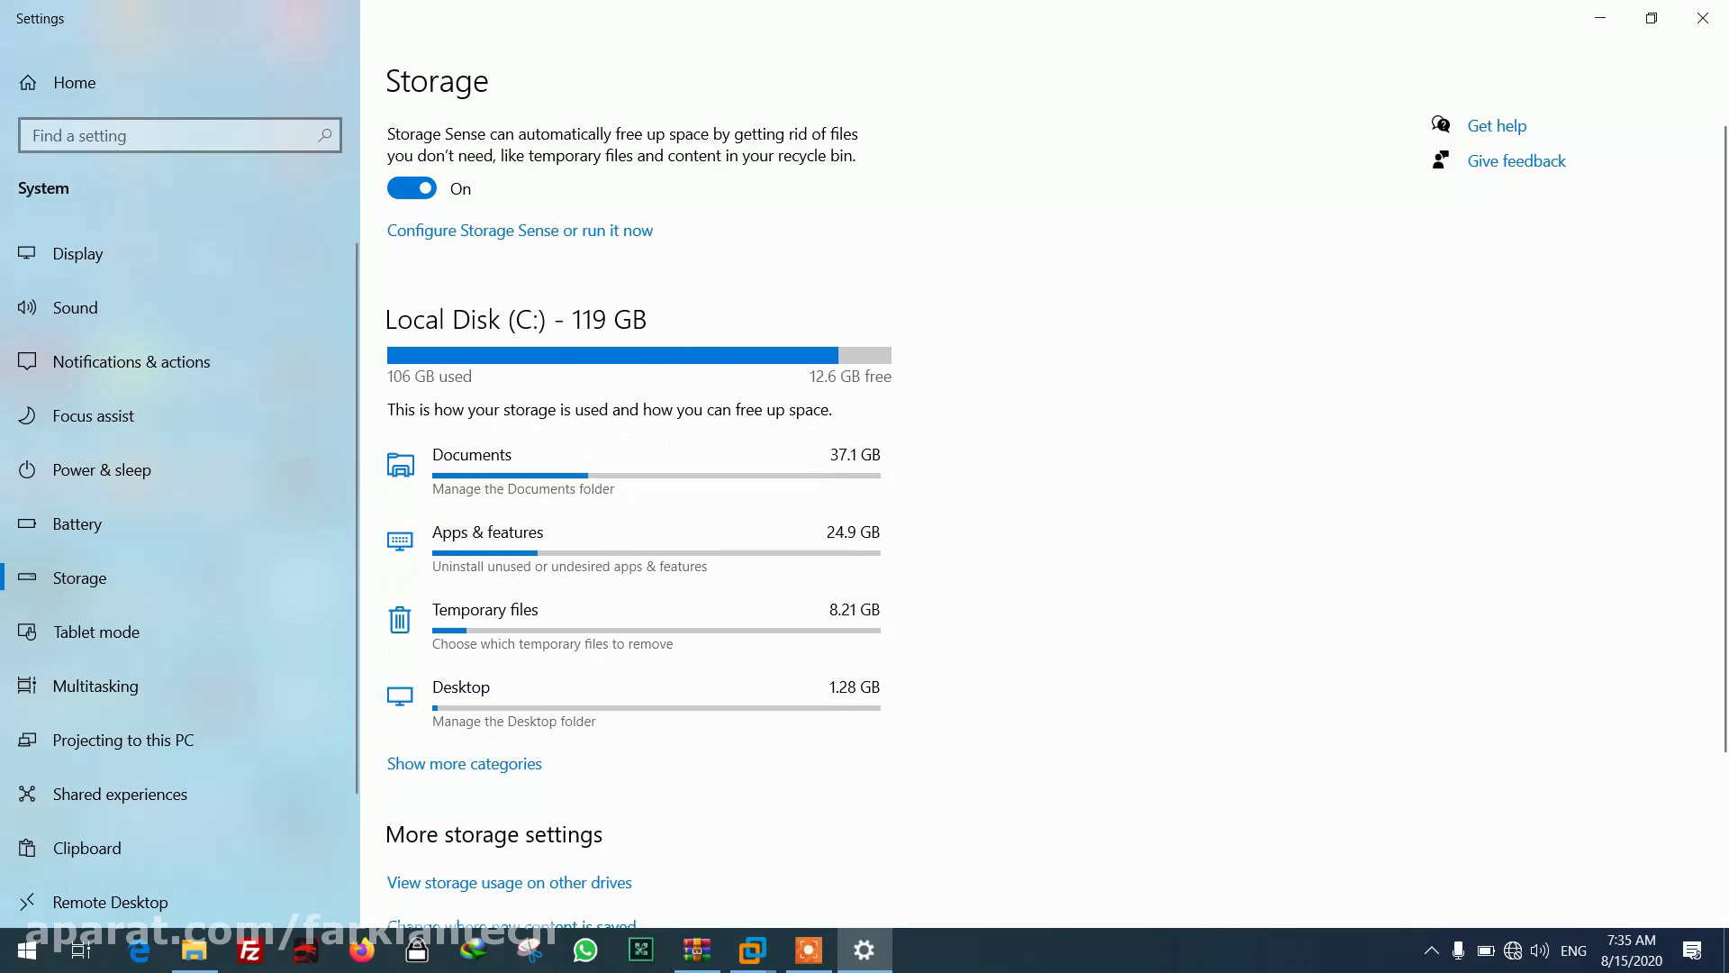
pyautogui.scroll(-3, 630, 450)
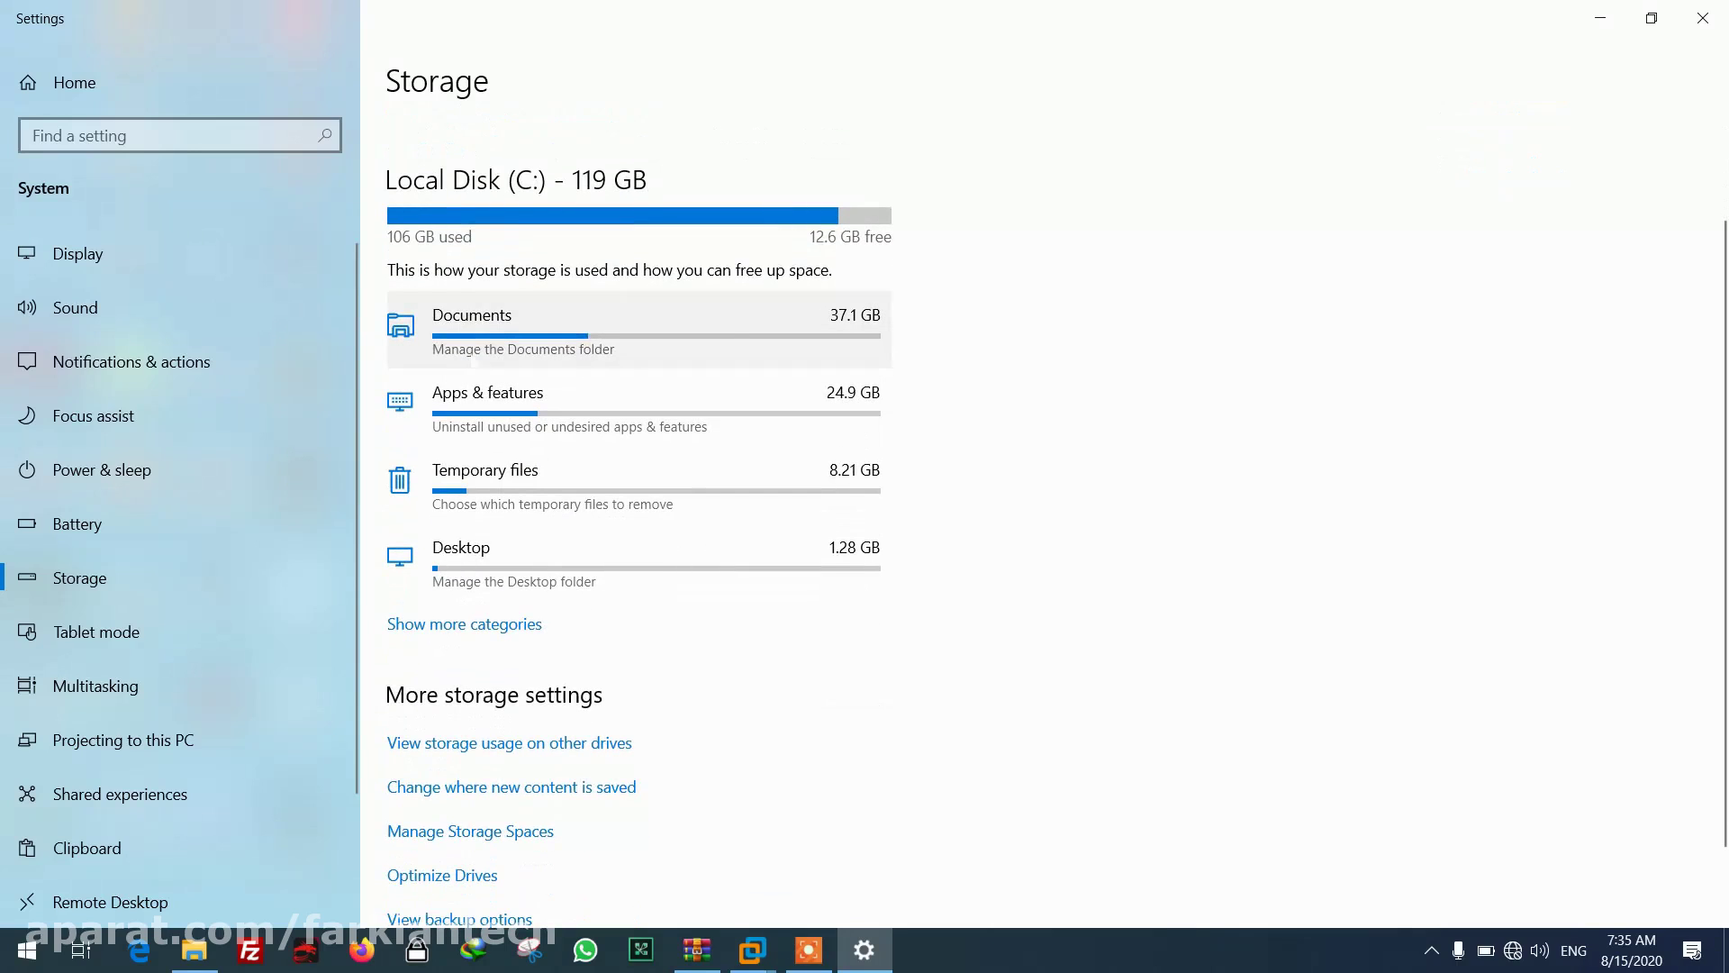
pyautogui.click(810, 410)
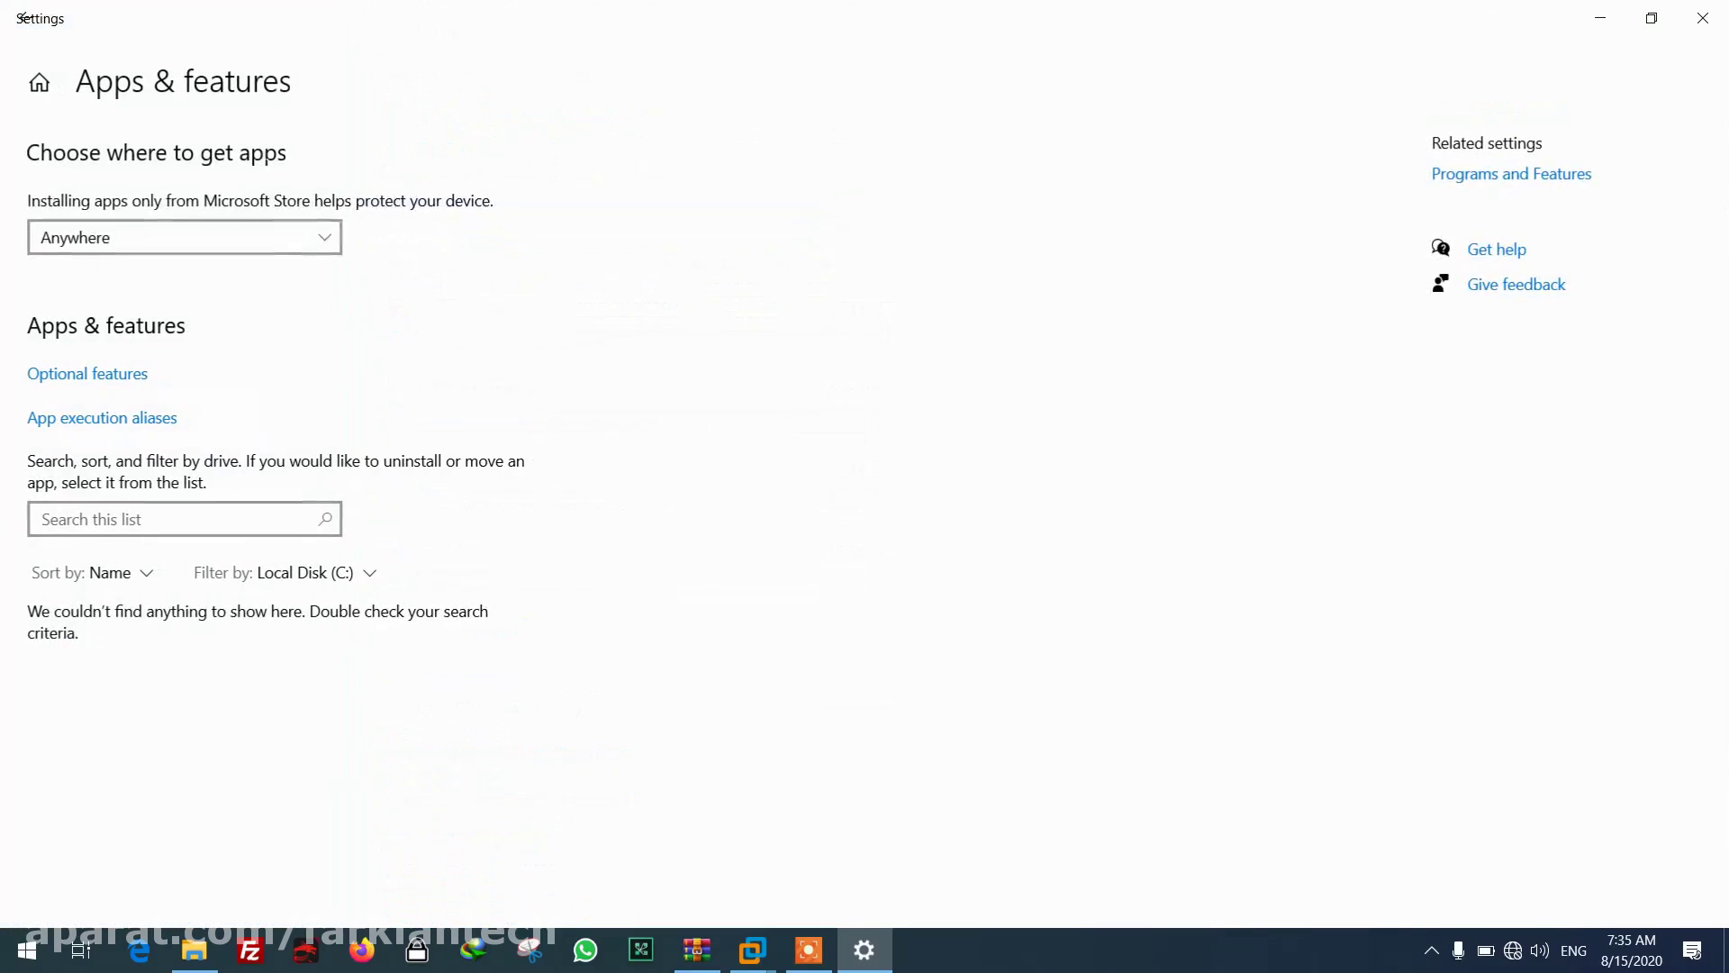
pyautogui.click(26, 18)
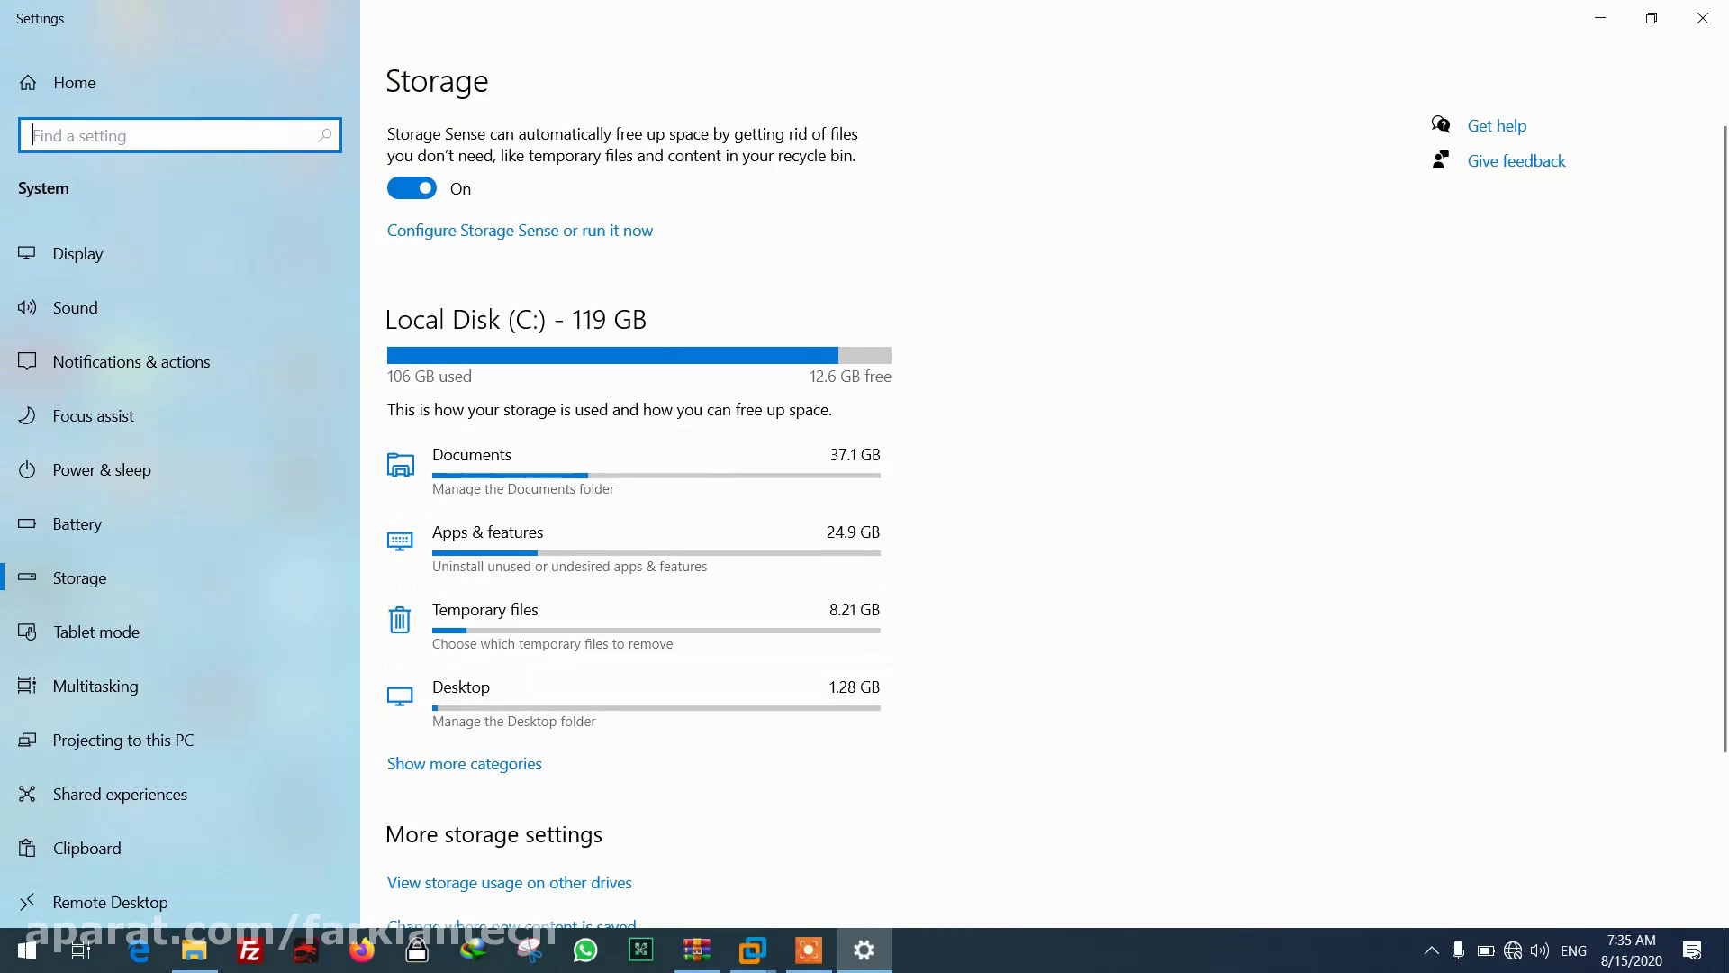
# Show more storage categories on the host, examine the full category list, and minimize the Settings window.
pyautogui.scroll(-2, 541, 585)
pyautogui.scroll(-1, 630, 495)
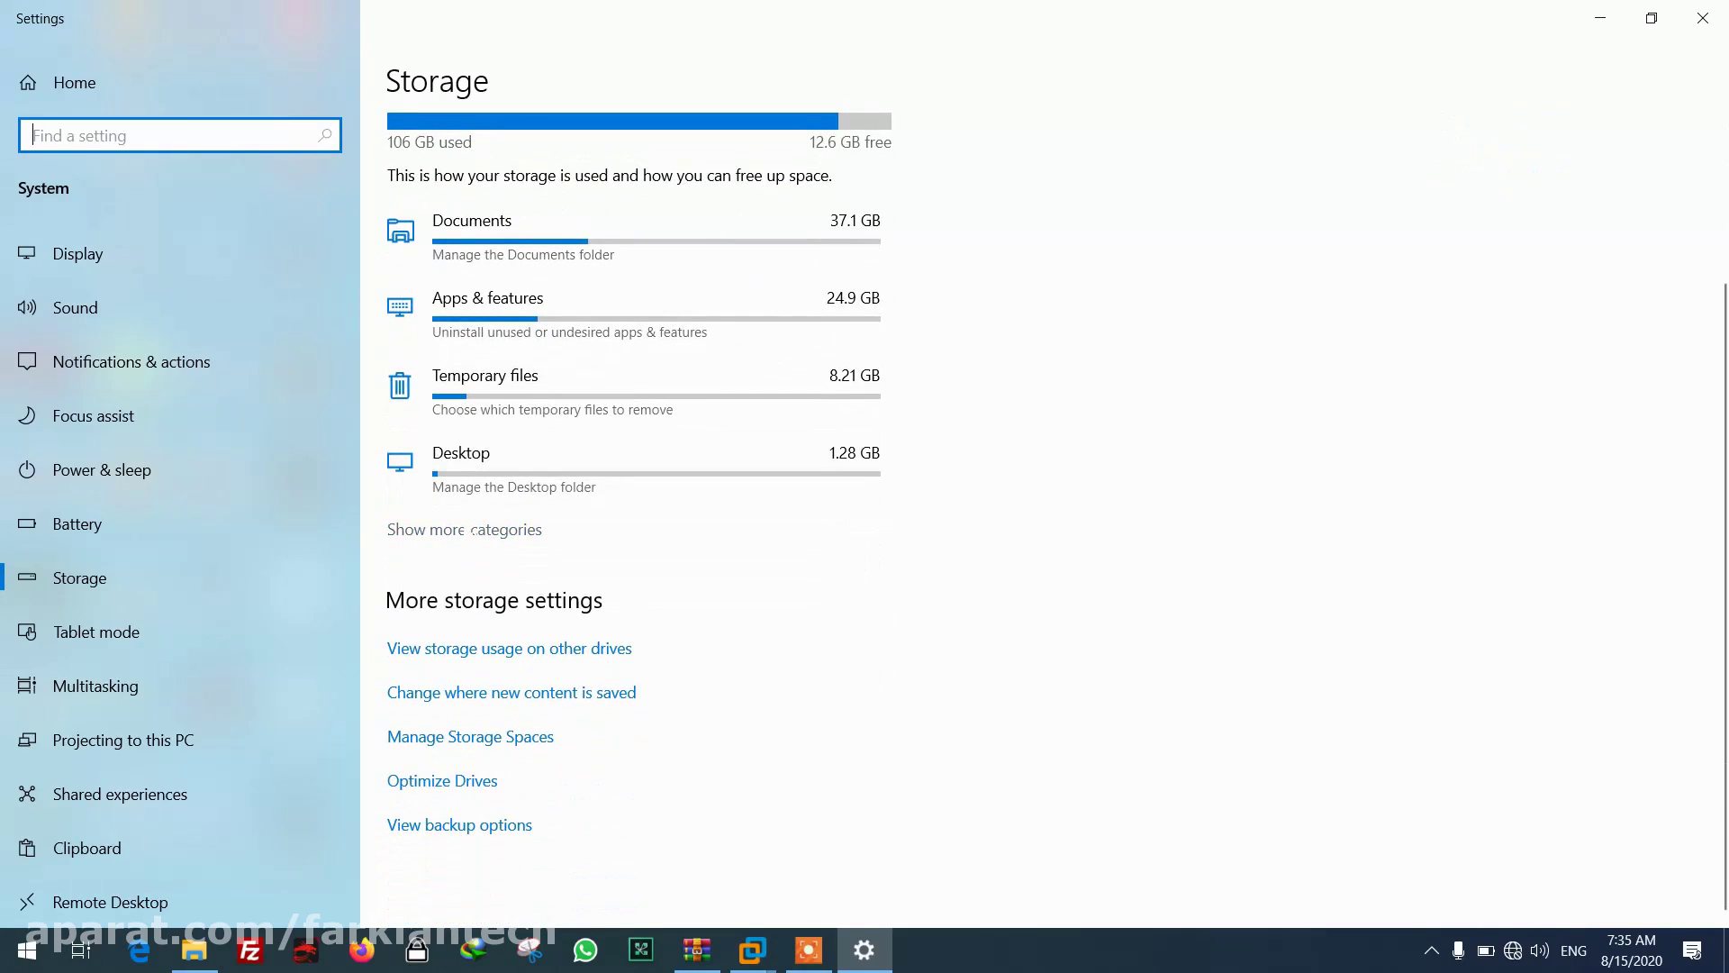
pyautogui.click(470, 531)
pyautogui.scroll(-4, 540, 522)
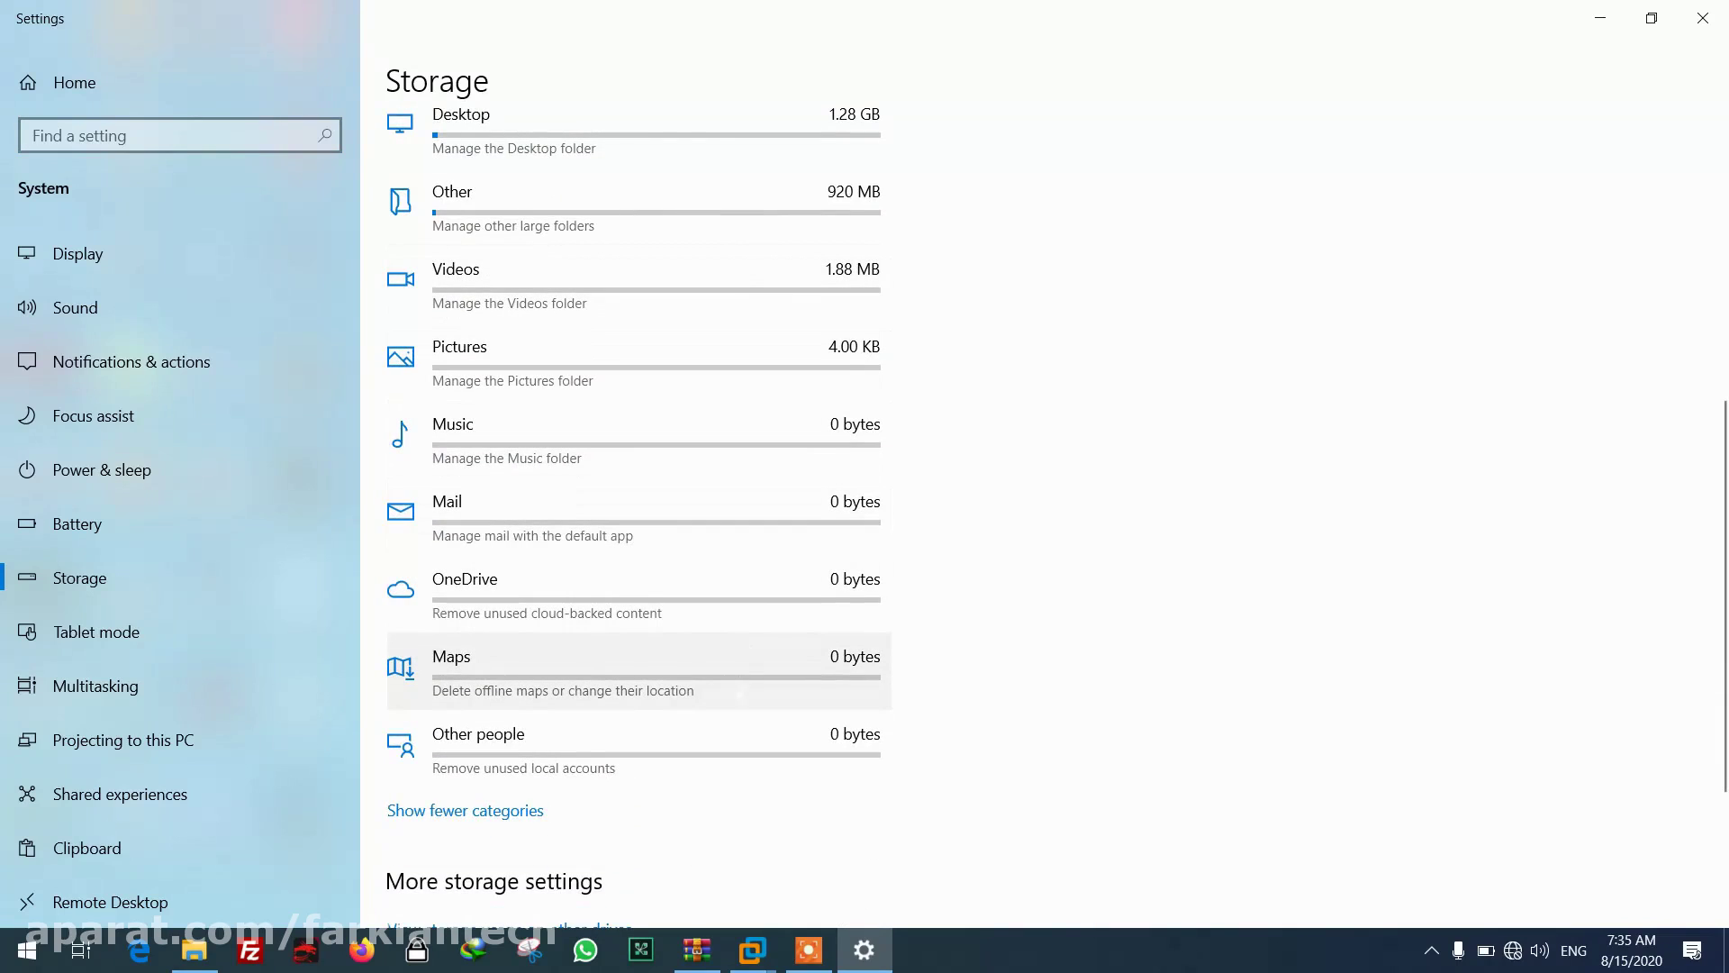
pyautogui.scroll(4, 734, 649)
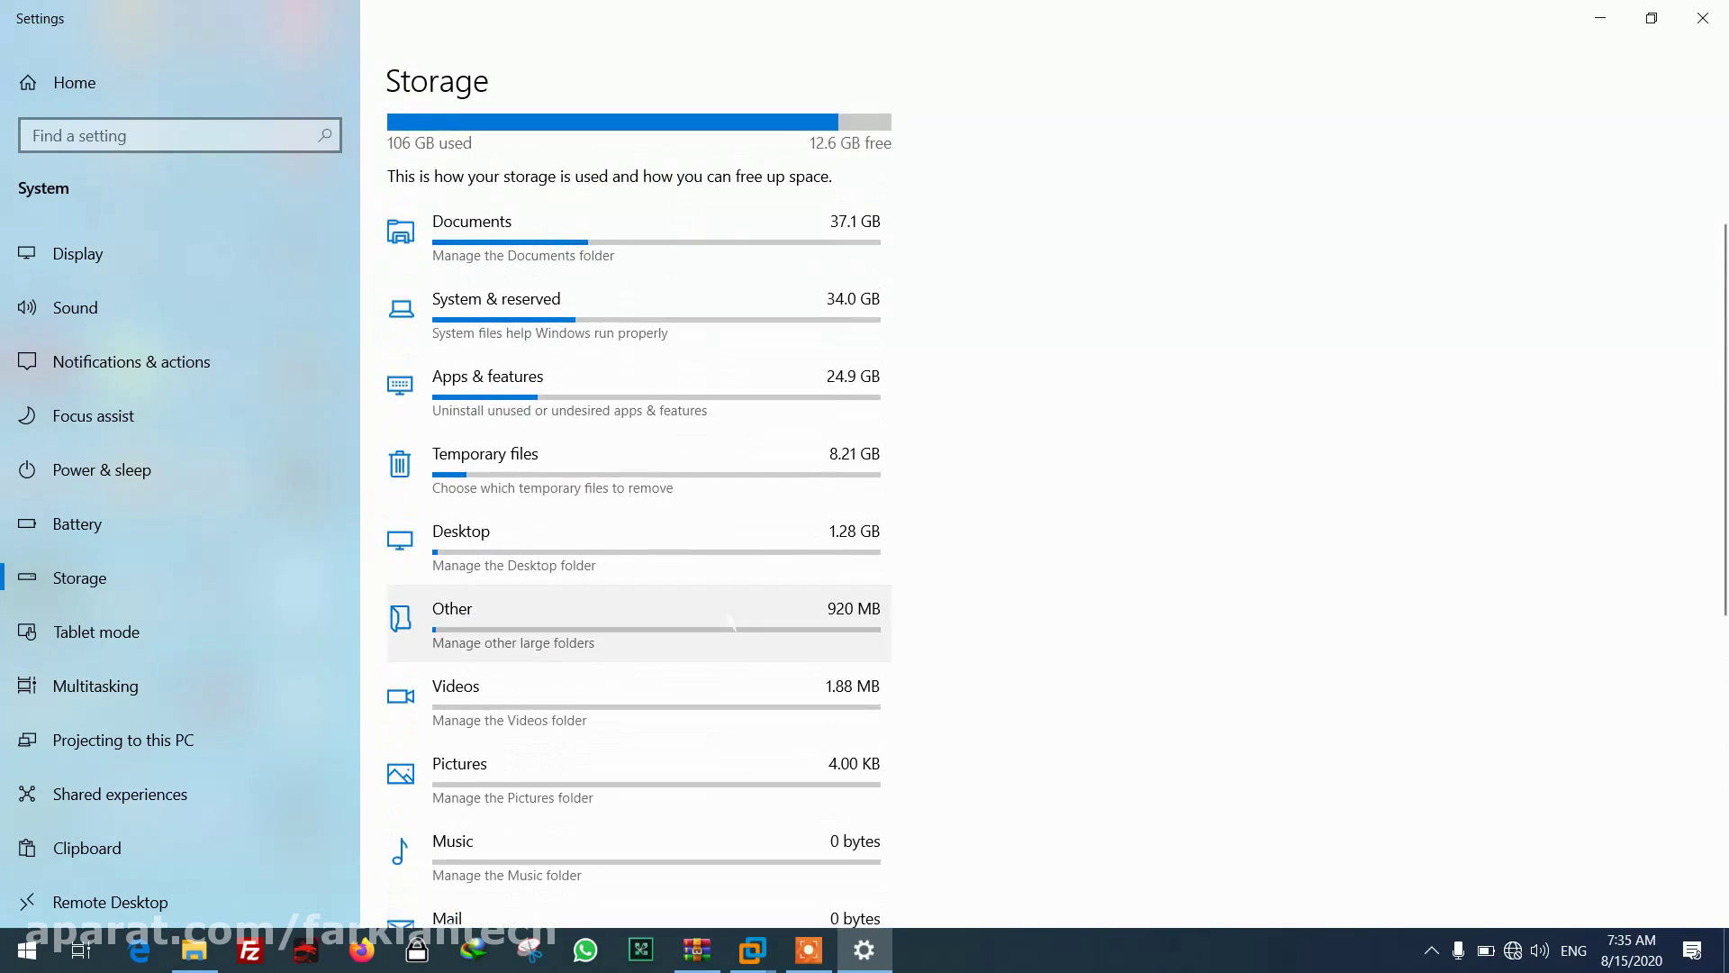
pyautogui.scroll(3, 731, 621)
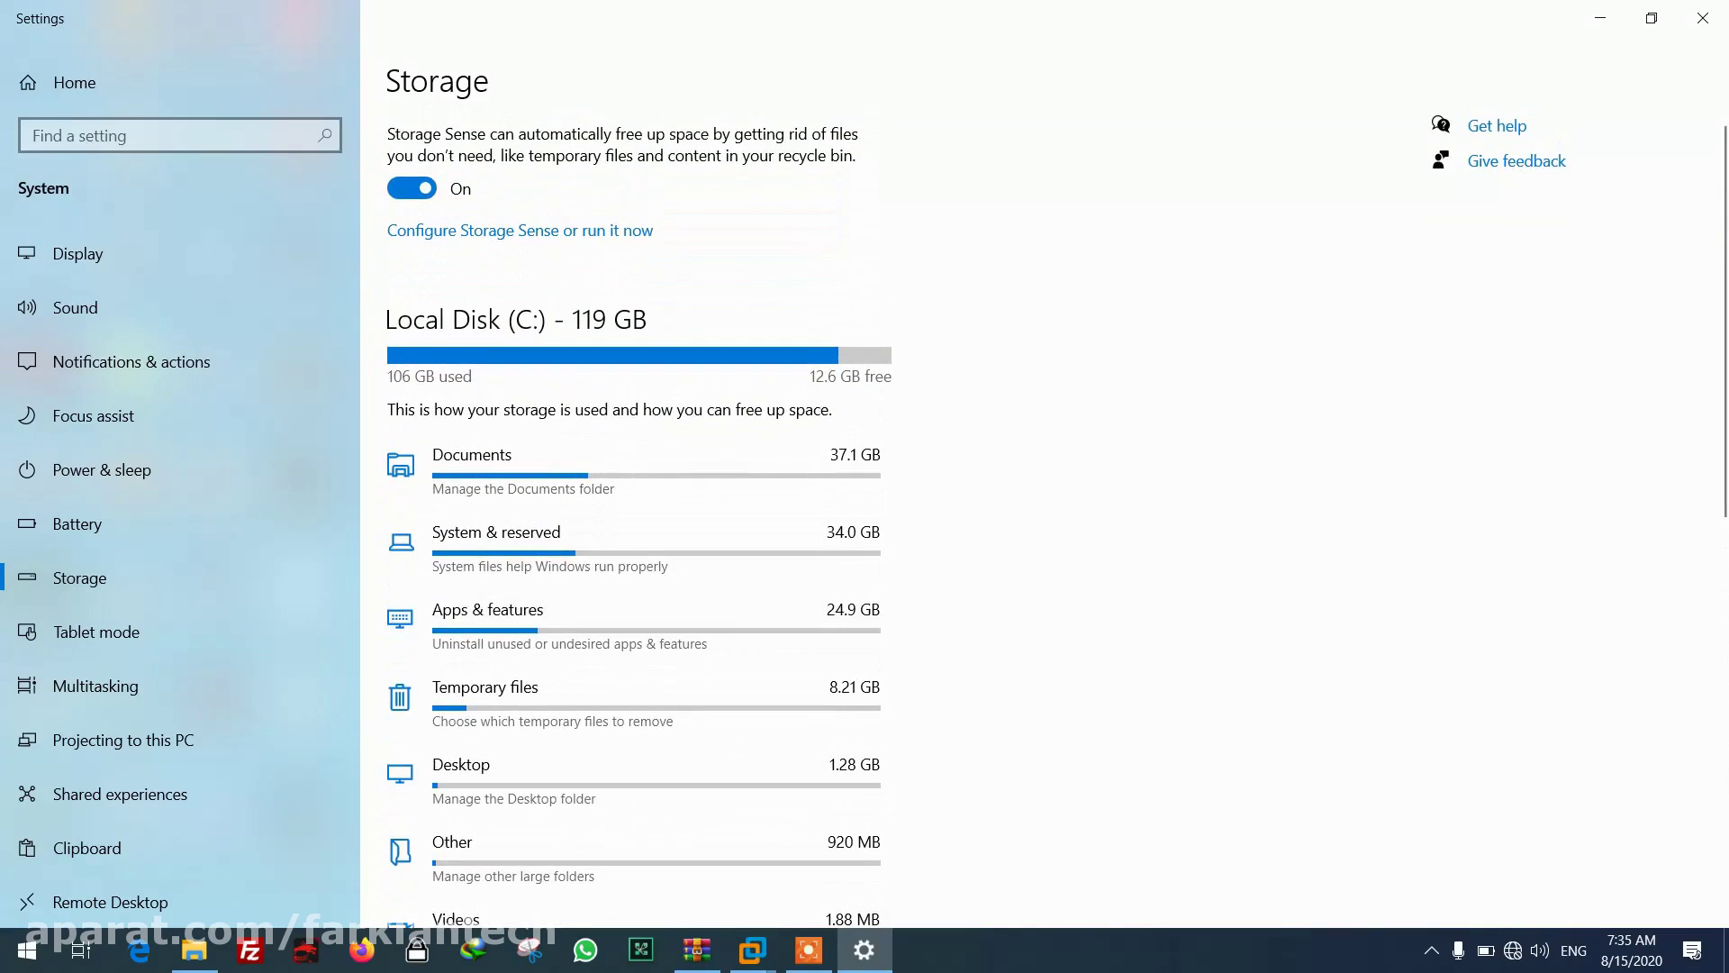
pyautogui.click(1600, 18)
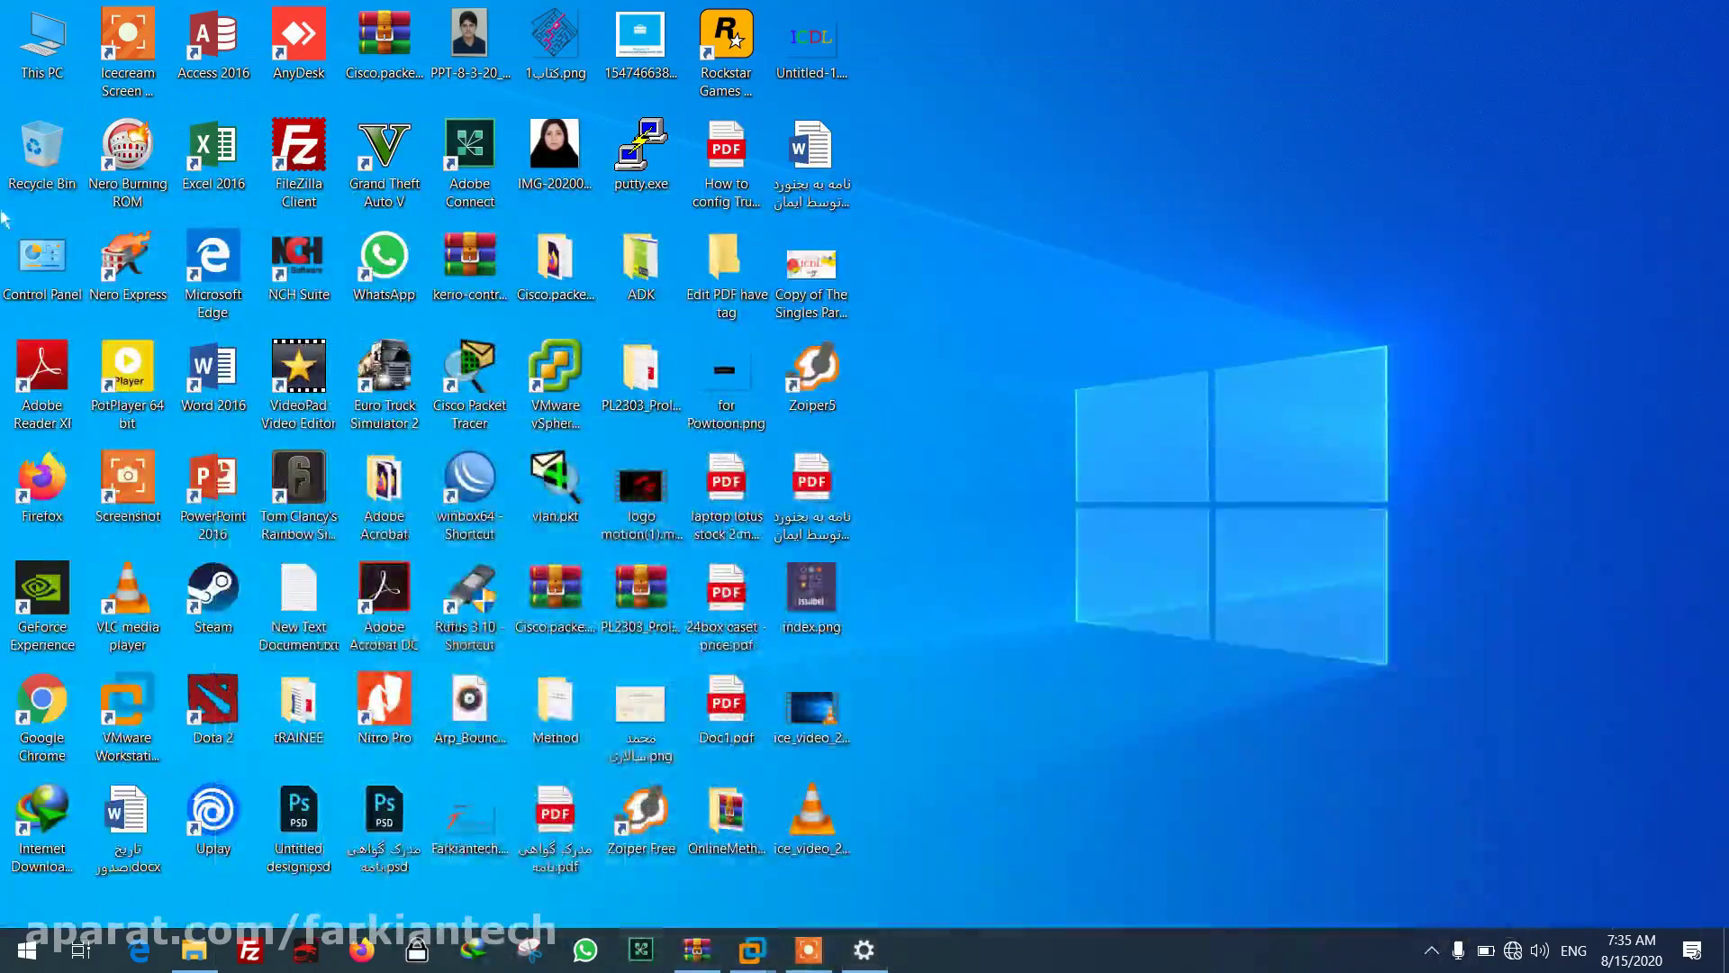
# View the host's drives in This PC and switch back to the Windows 10 x64 virtual machine.
pyautogui.doubleClick(78, 25)
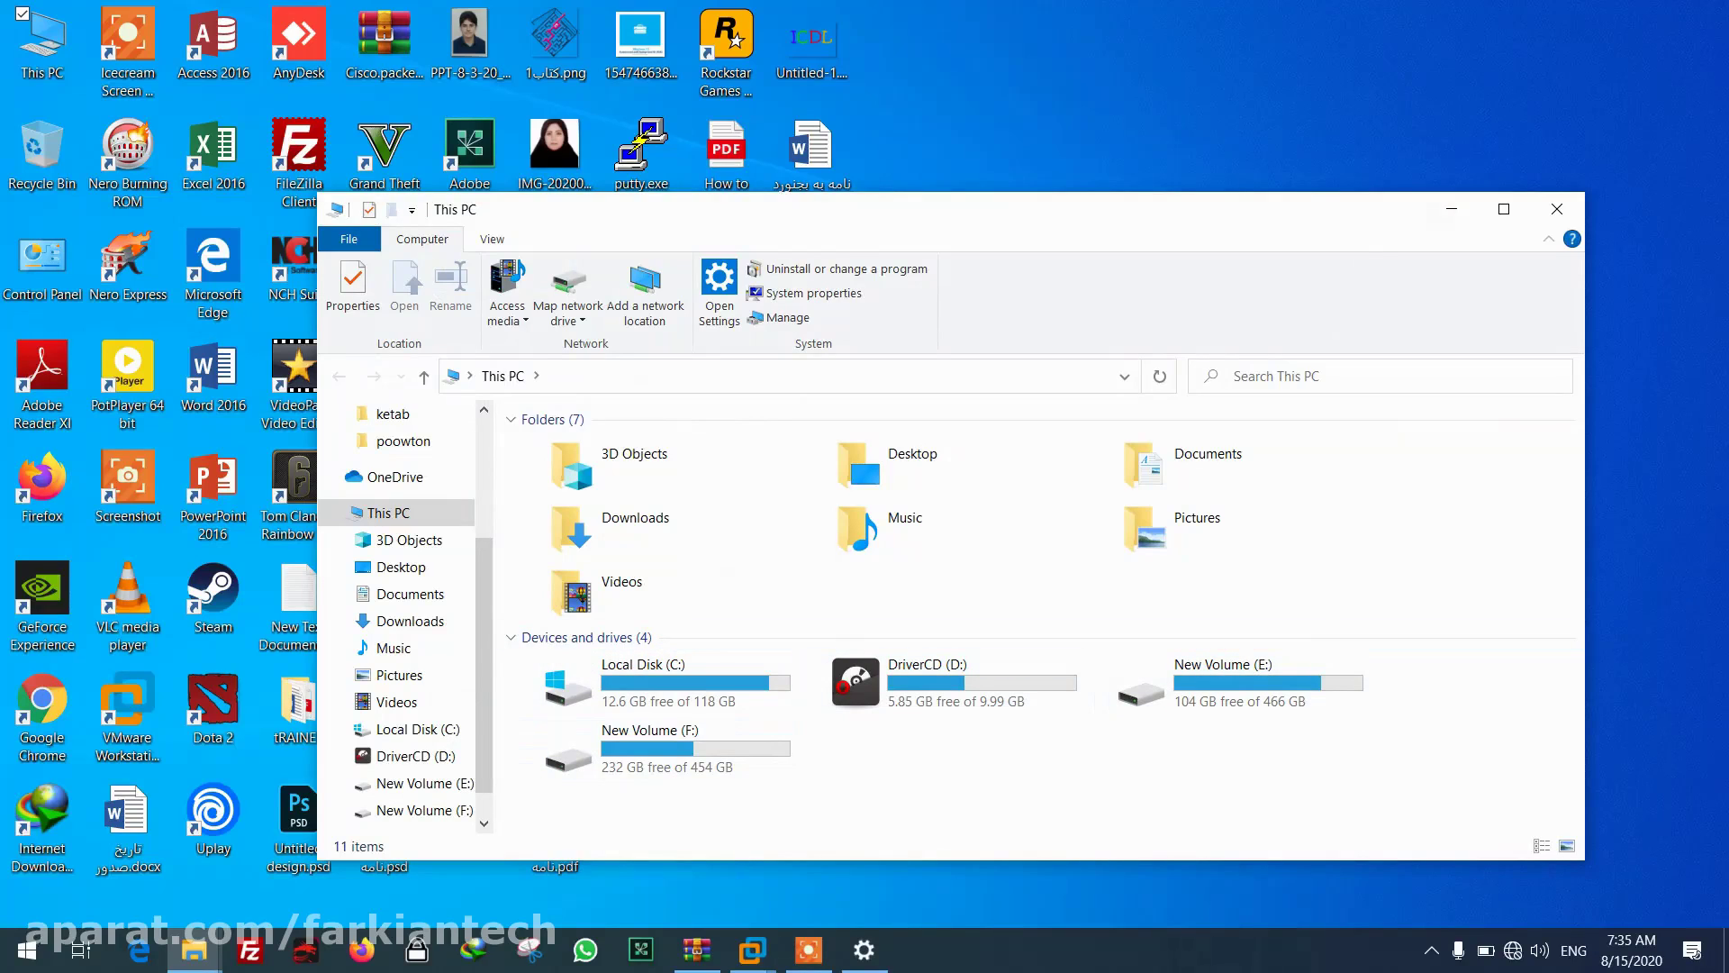
pyautogui.click(1468, 216)
pyautogui.moveTo(752, 949)
pyautogui.click(863, 807)
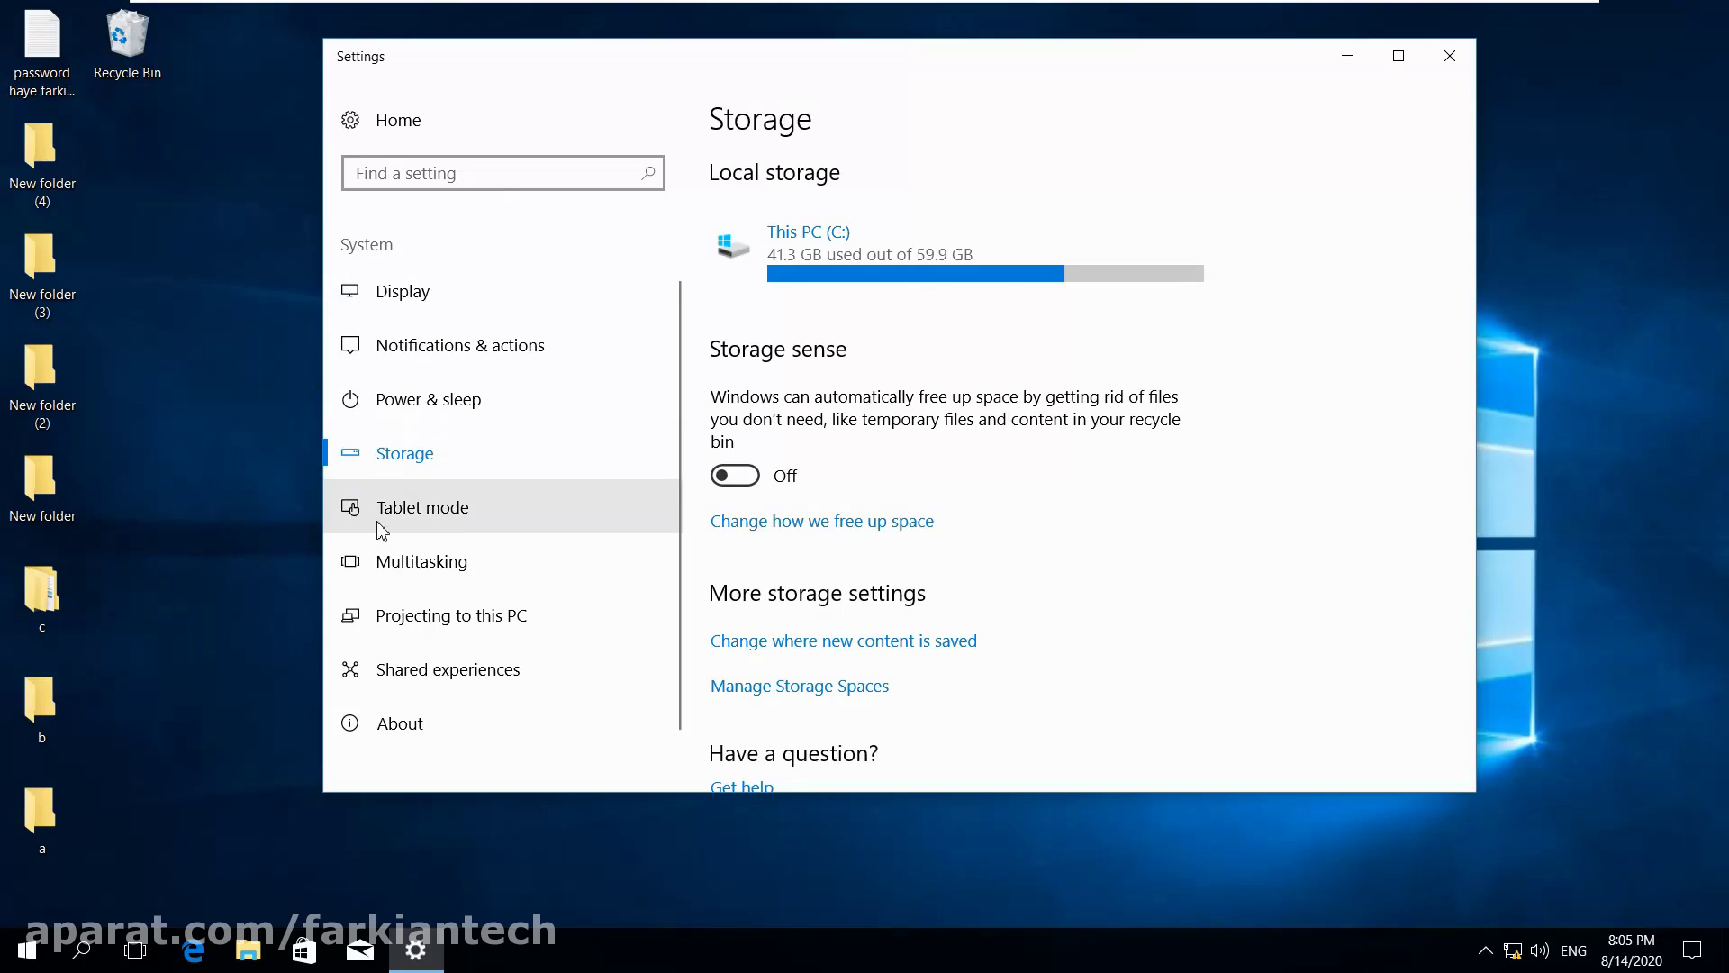
# View the Tablet mode, Multitasking, Projecting to this PC and Shared experiences settings in turn.
pyautogui.click(382, 522)
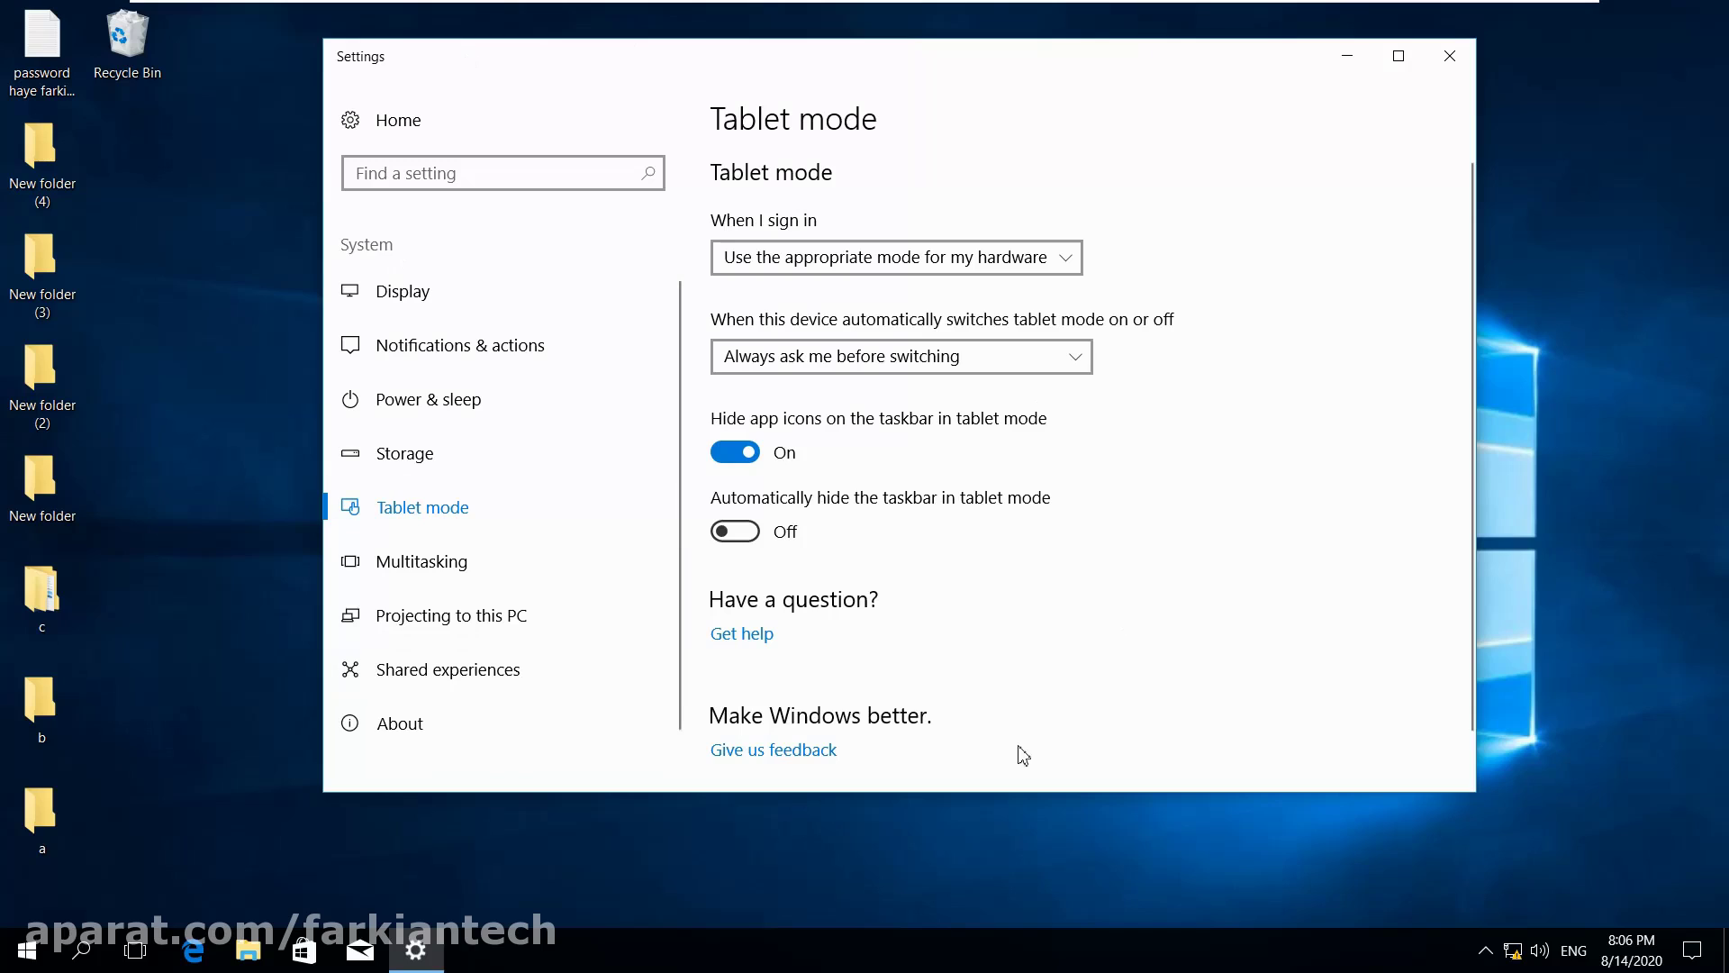
pyautogui.click(467, 550)
pyautogui.scroll(-5, 1077, 490)
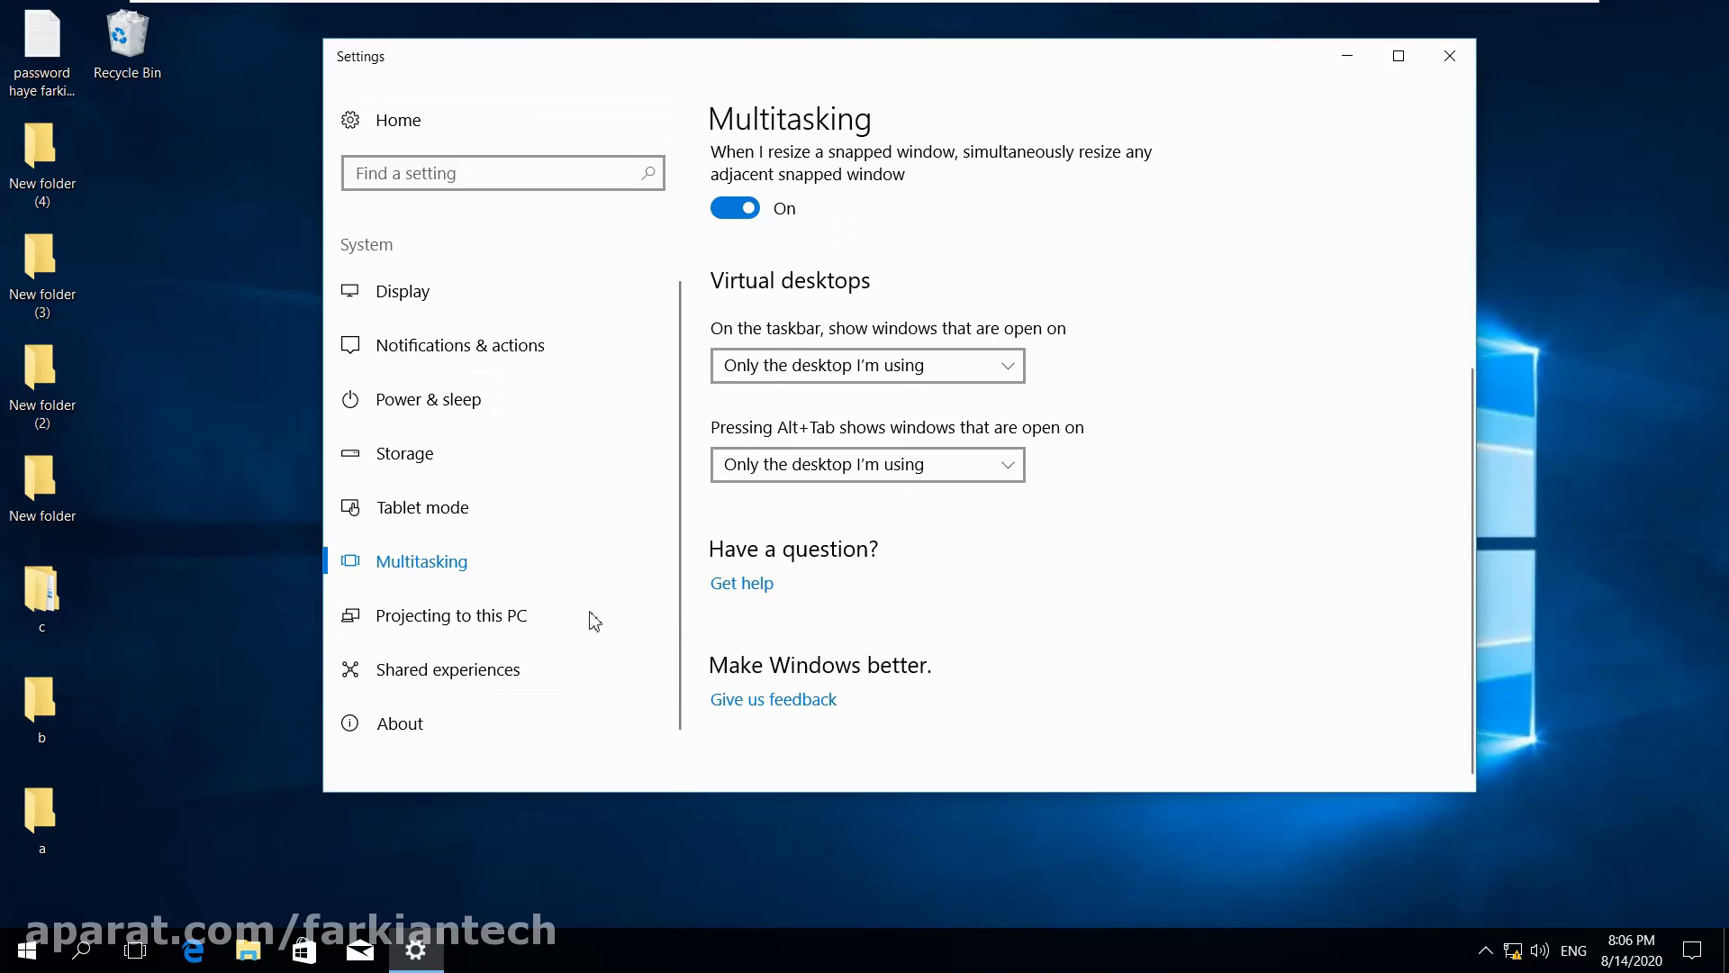
pyautogui.click(397, 623)
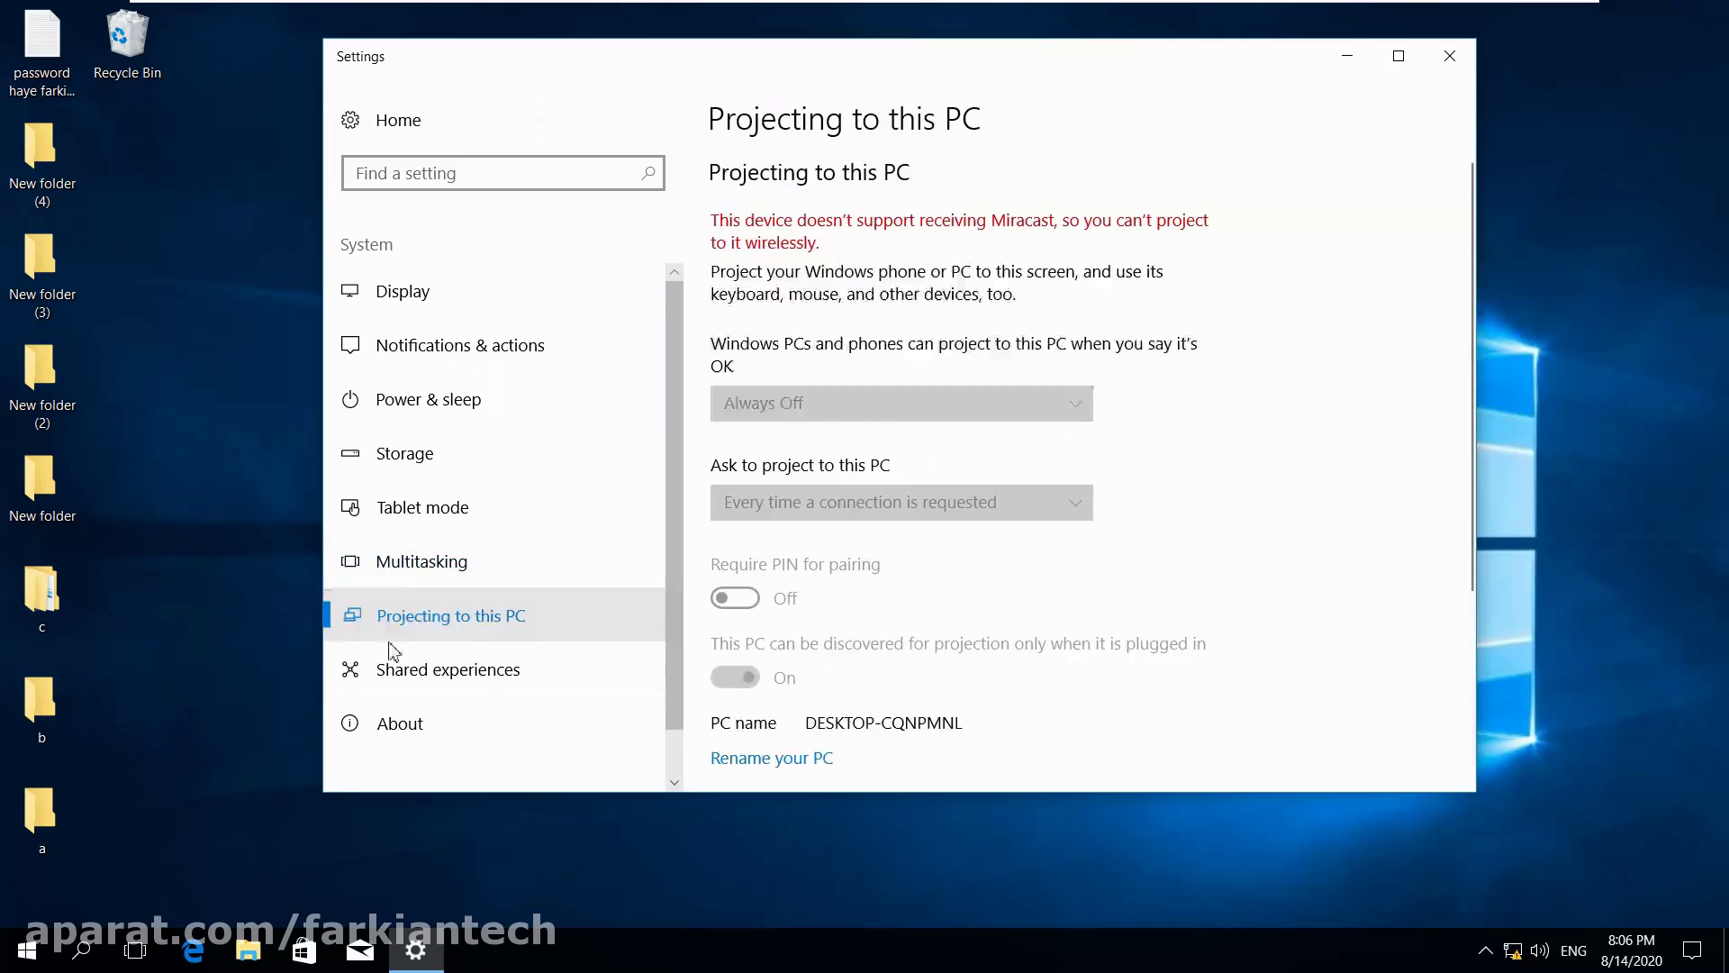
pyautogui.click(389, 690)
# Open the About page and examine the virtual machine's Windows edition and device specifications.
pyautogui.click(393, 722)
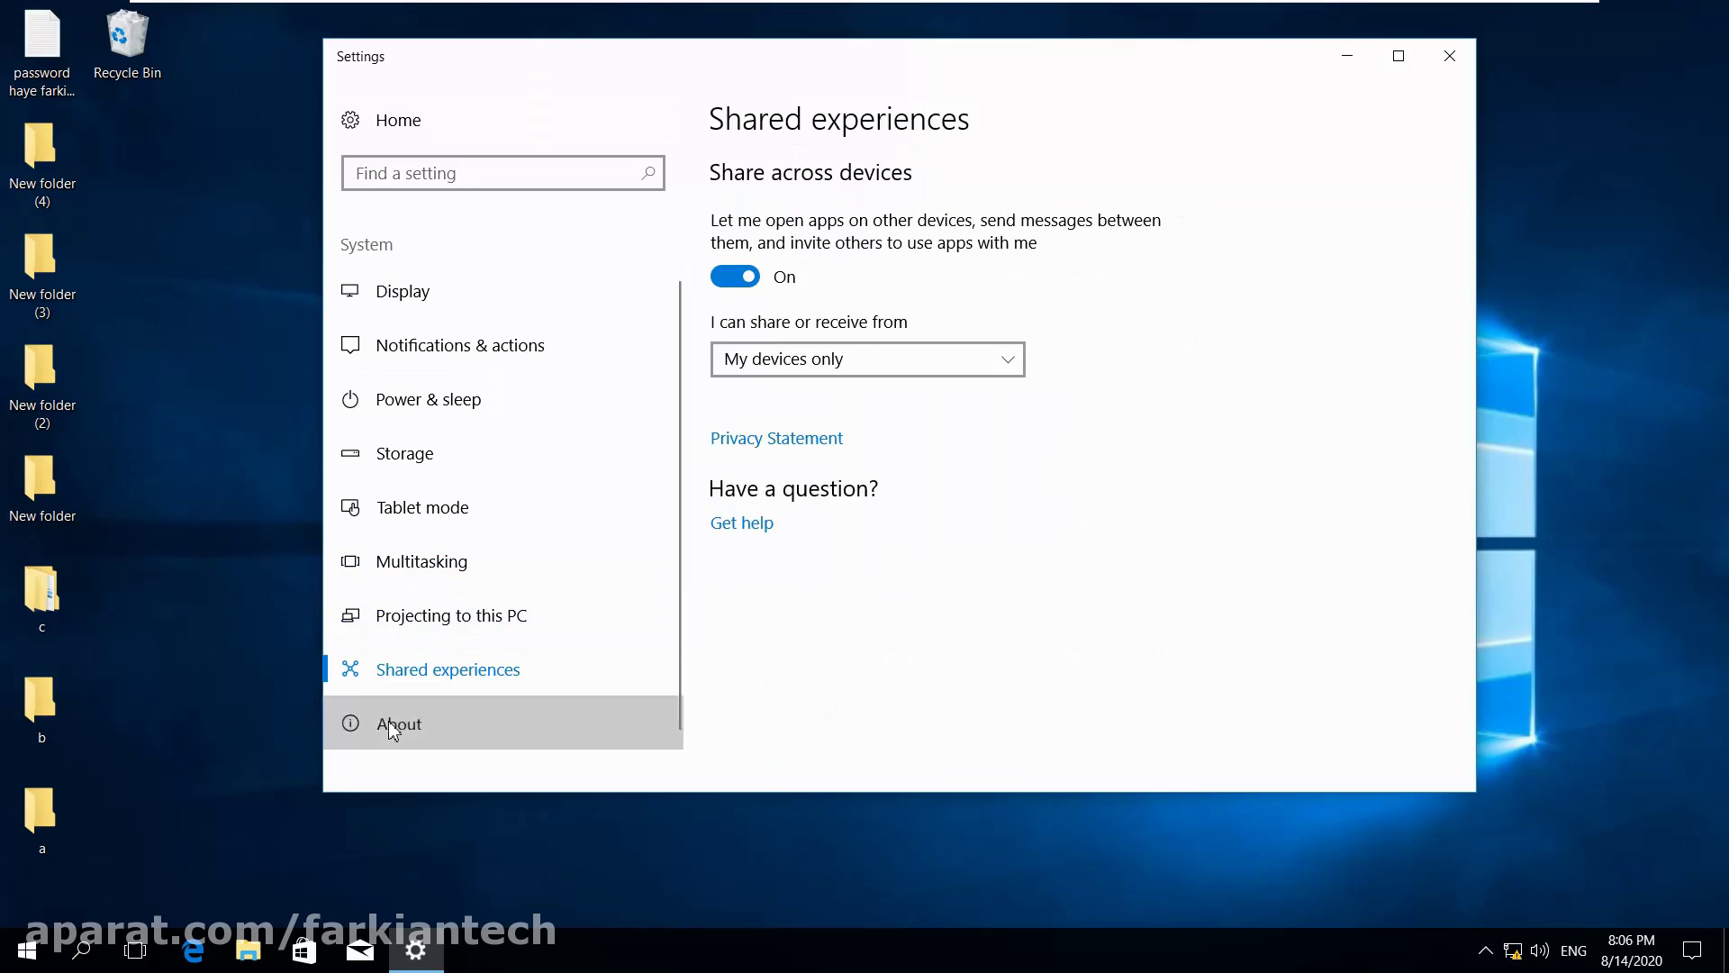
pyautogui.scroll(-1, 882, 468)
pyautogui.scroll(-5, 886, 470)
pyautogui.scroll(4, 889, 471)
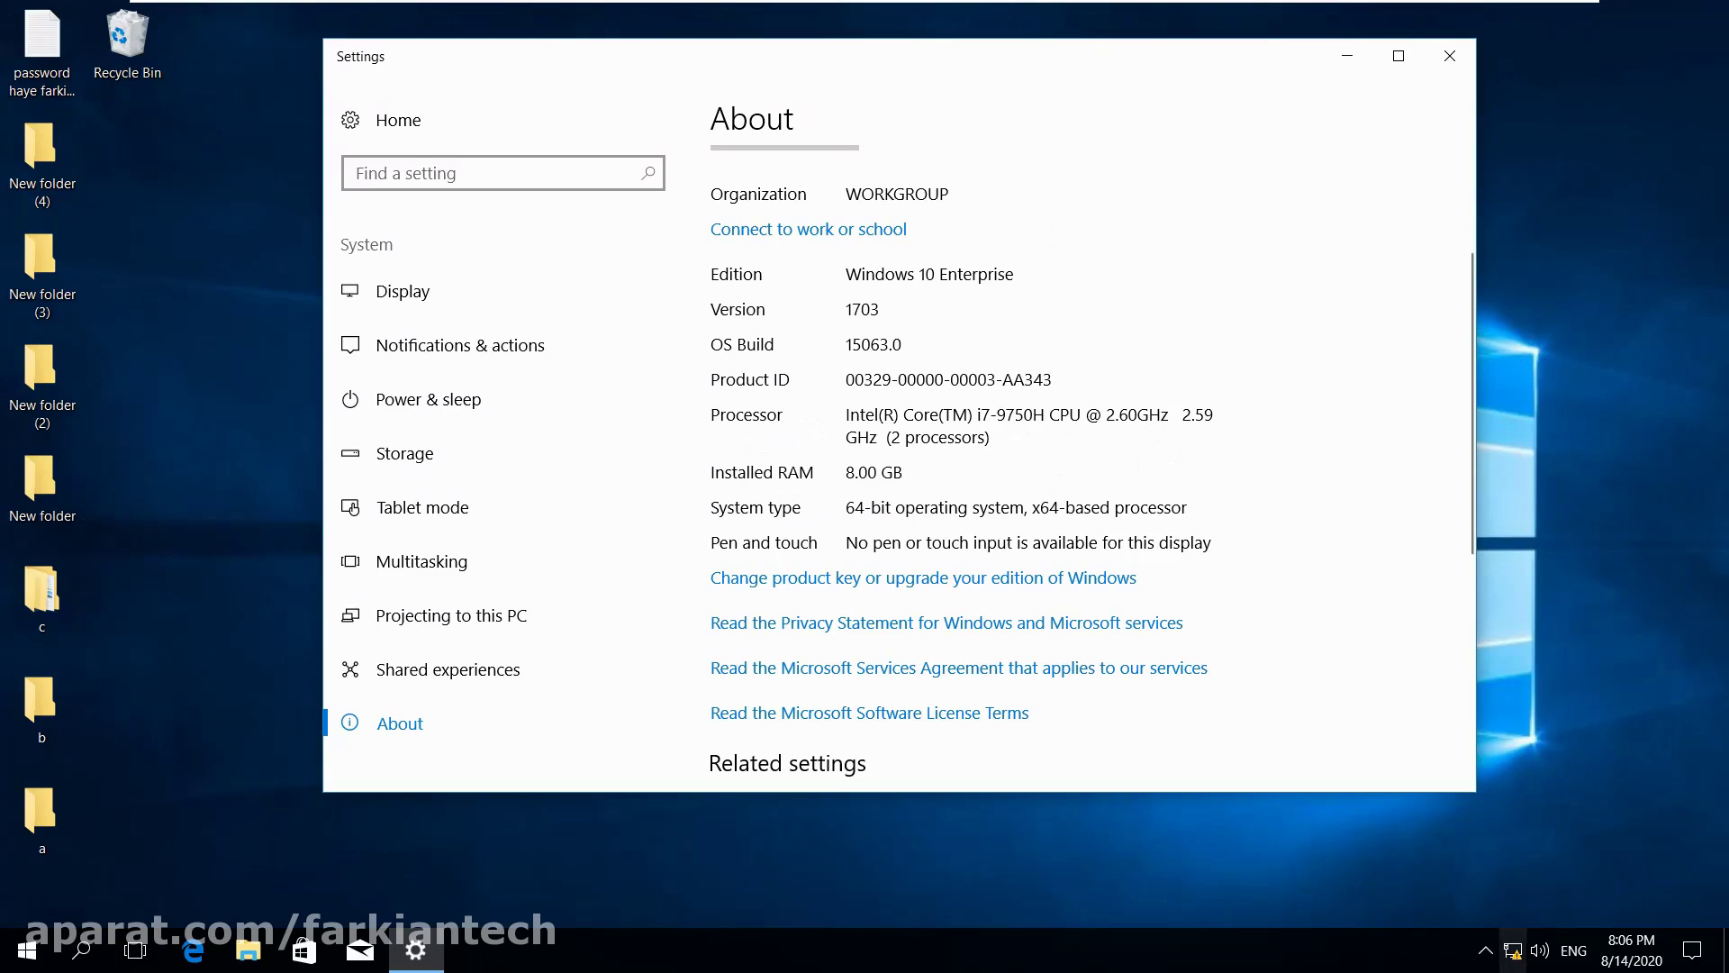
# Switch to the host computer, view its system properties from This PC, and minimize the System window.
pyautogui.moveTo(1144, 3)
pyautogui.click(1515, 14)
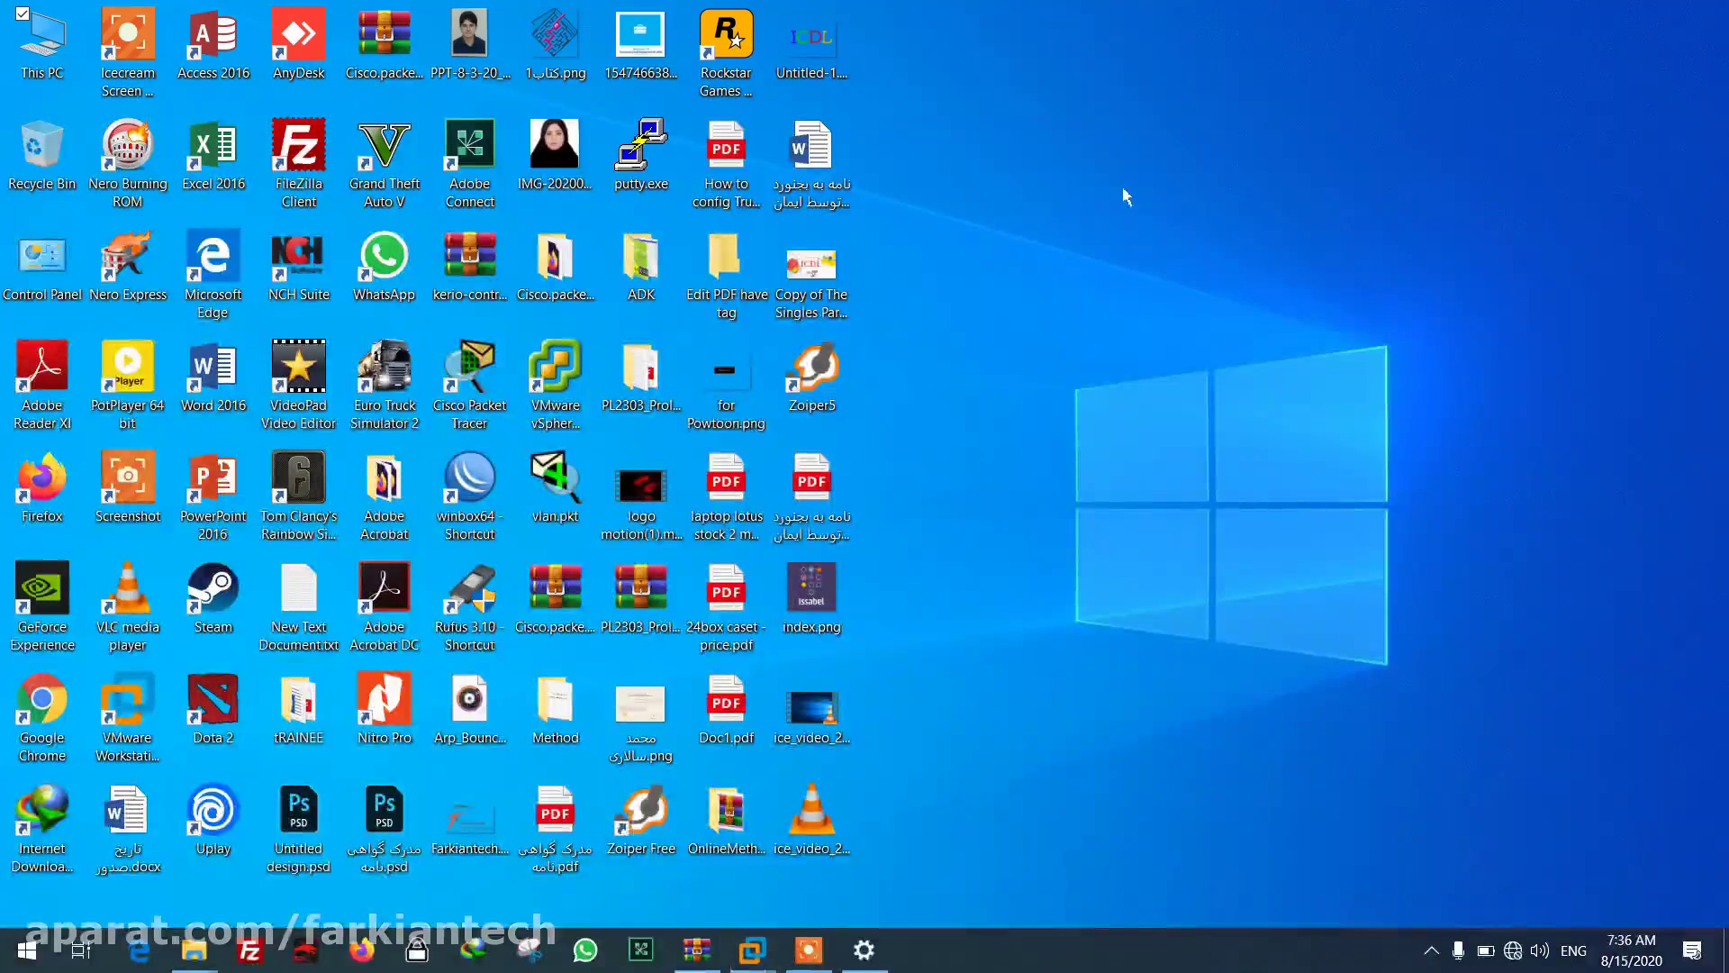
pyautogui.rightClick(40, 57)
pyautogui.click(205, 323)
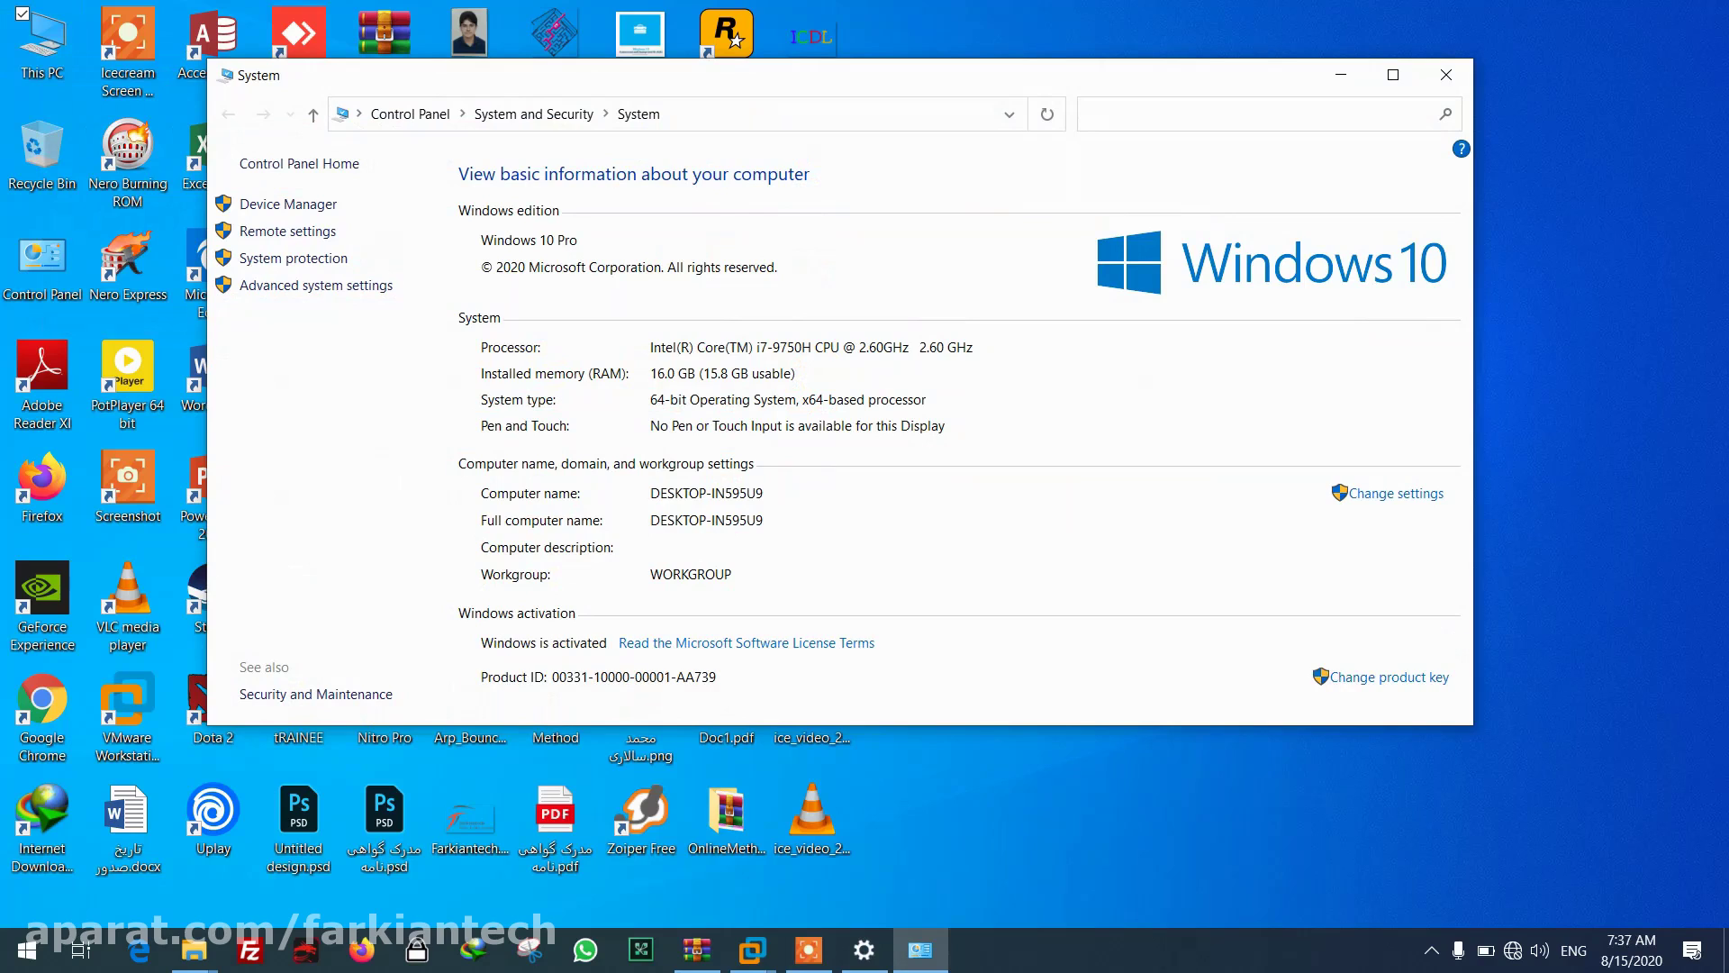
pyautogui.click(1341, 75)
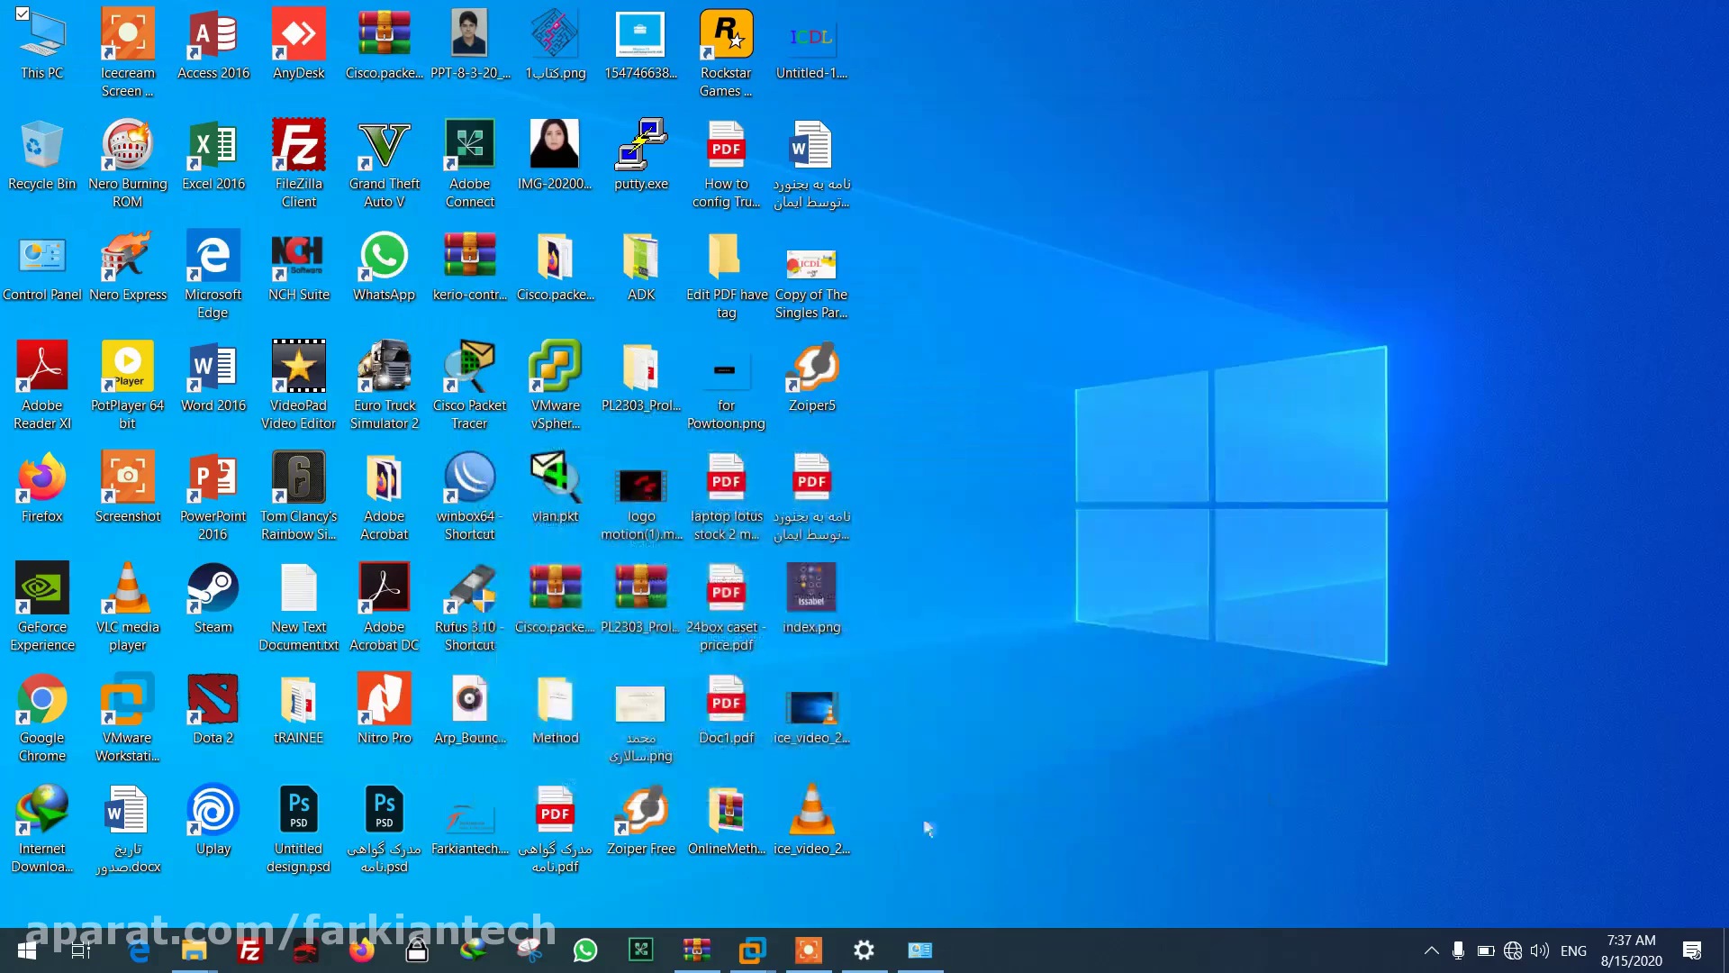
# Return to the virtual machine, revisit the Display settings, and examine all the categories on the Windows Settings home page.
pyautogui.moveTo(761, 954)
pyautogui.click(831, 860)
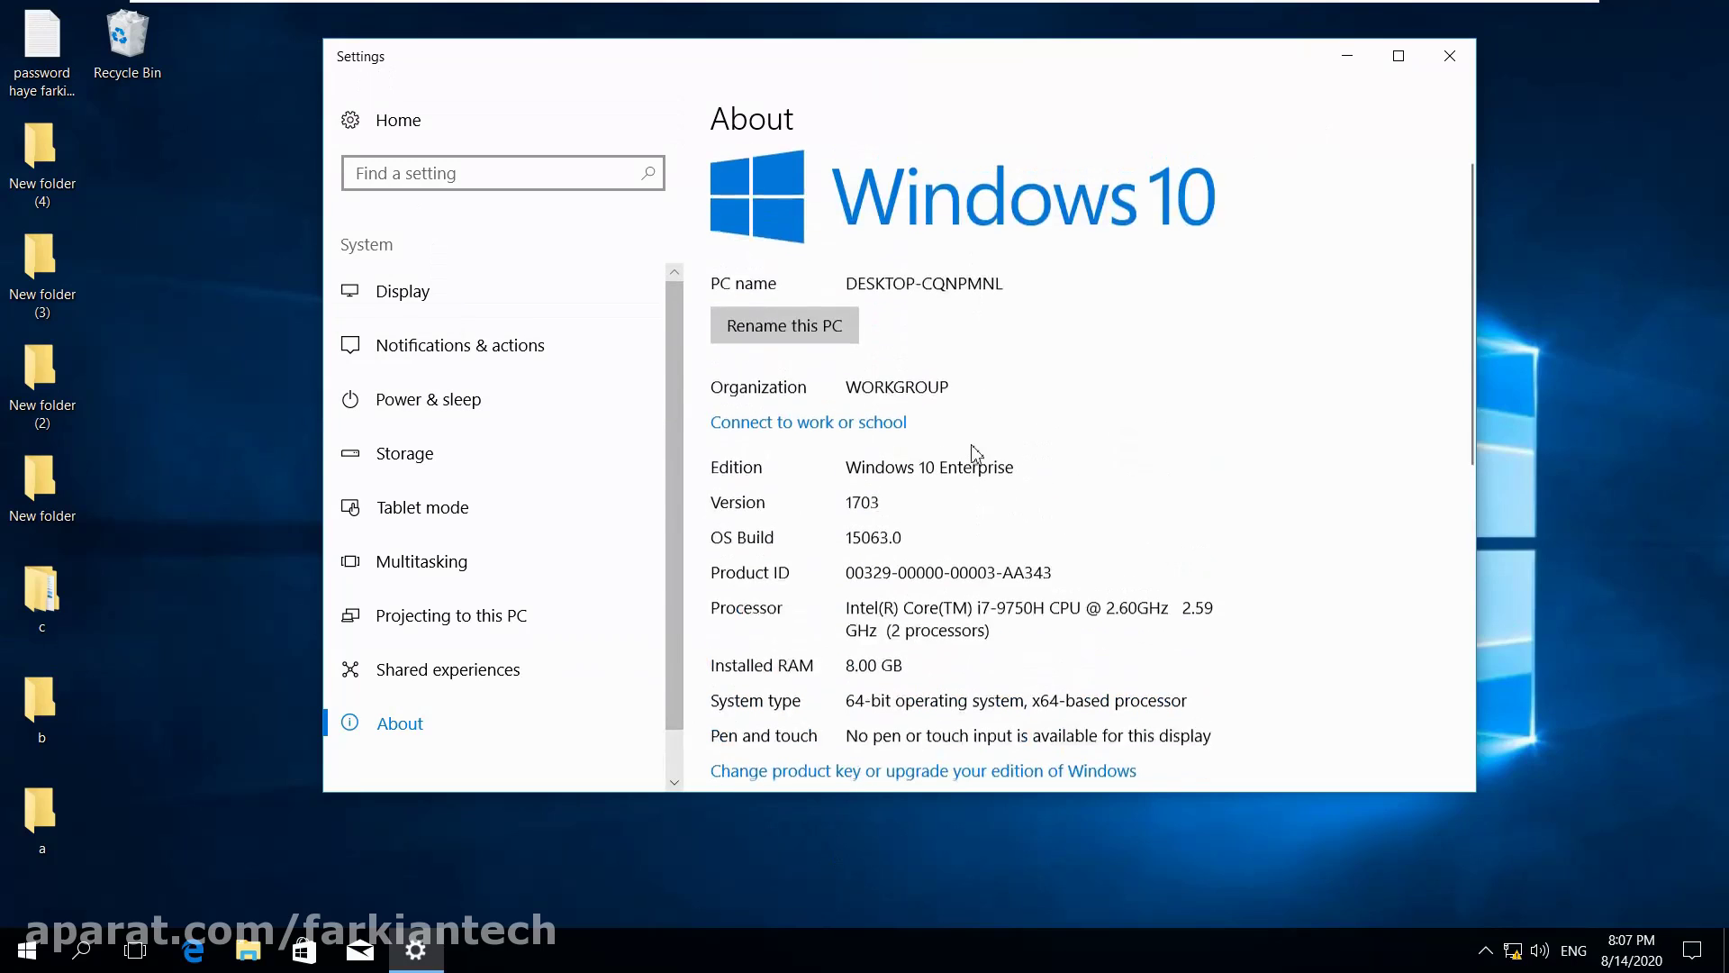
pyautogui.click(500, 311)
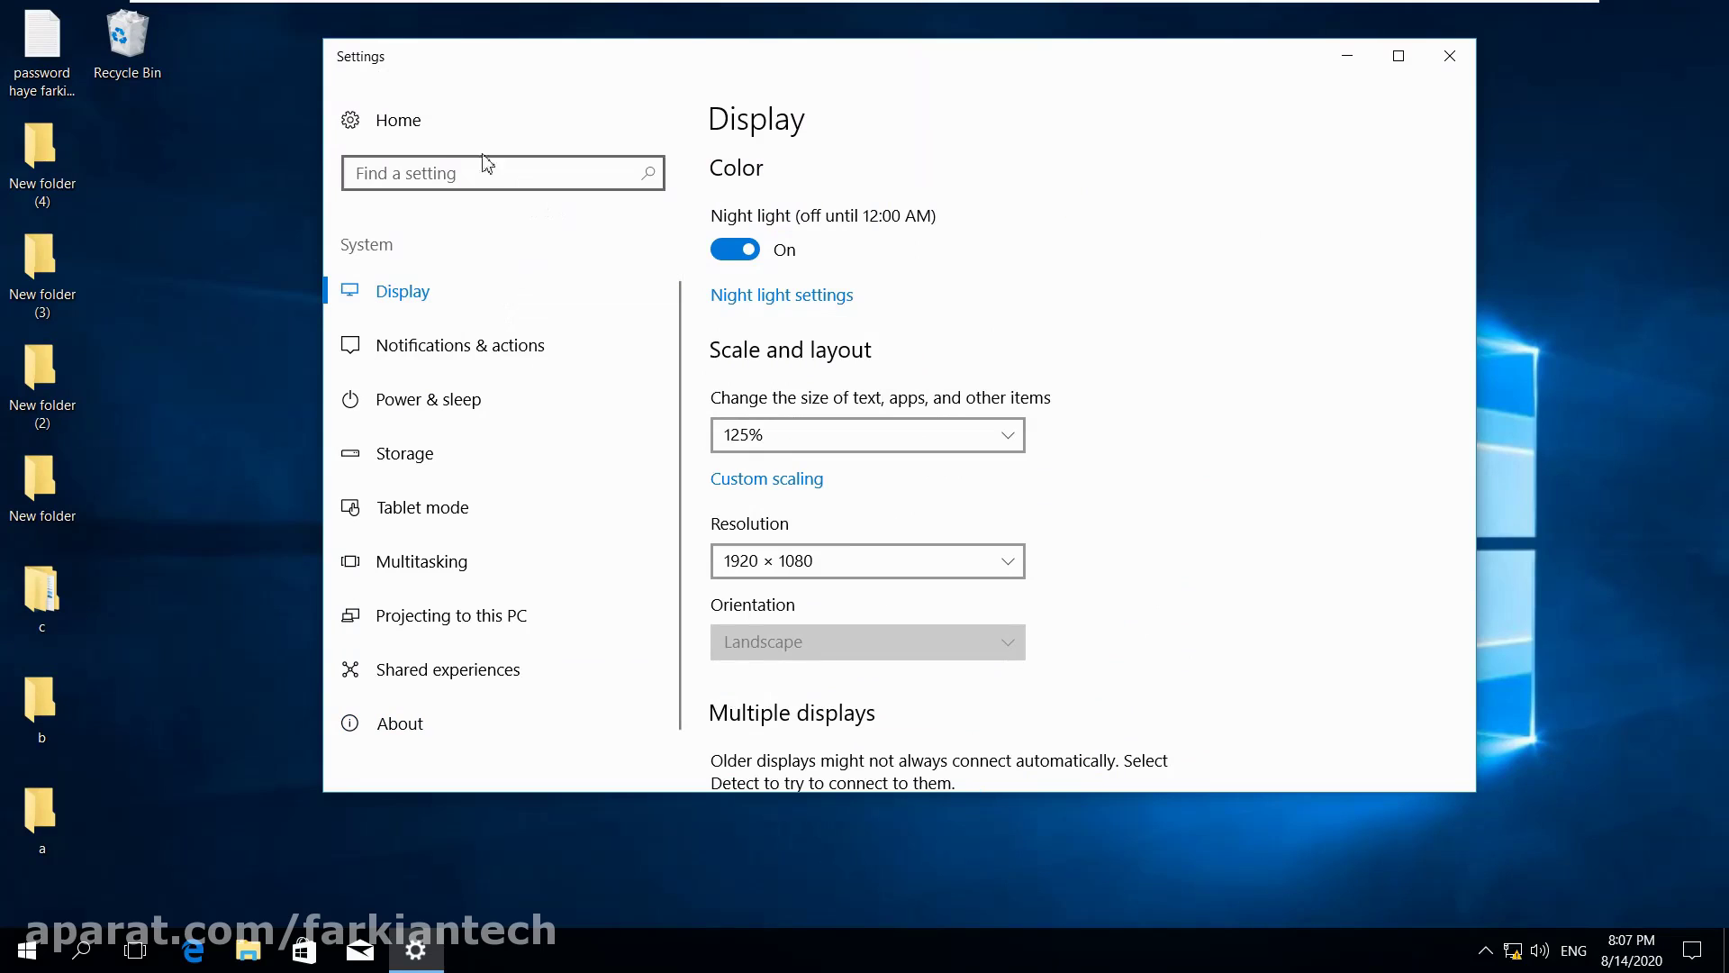
pyautogui.click(425, 136)
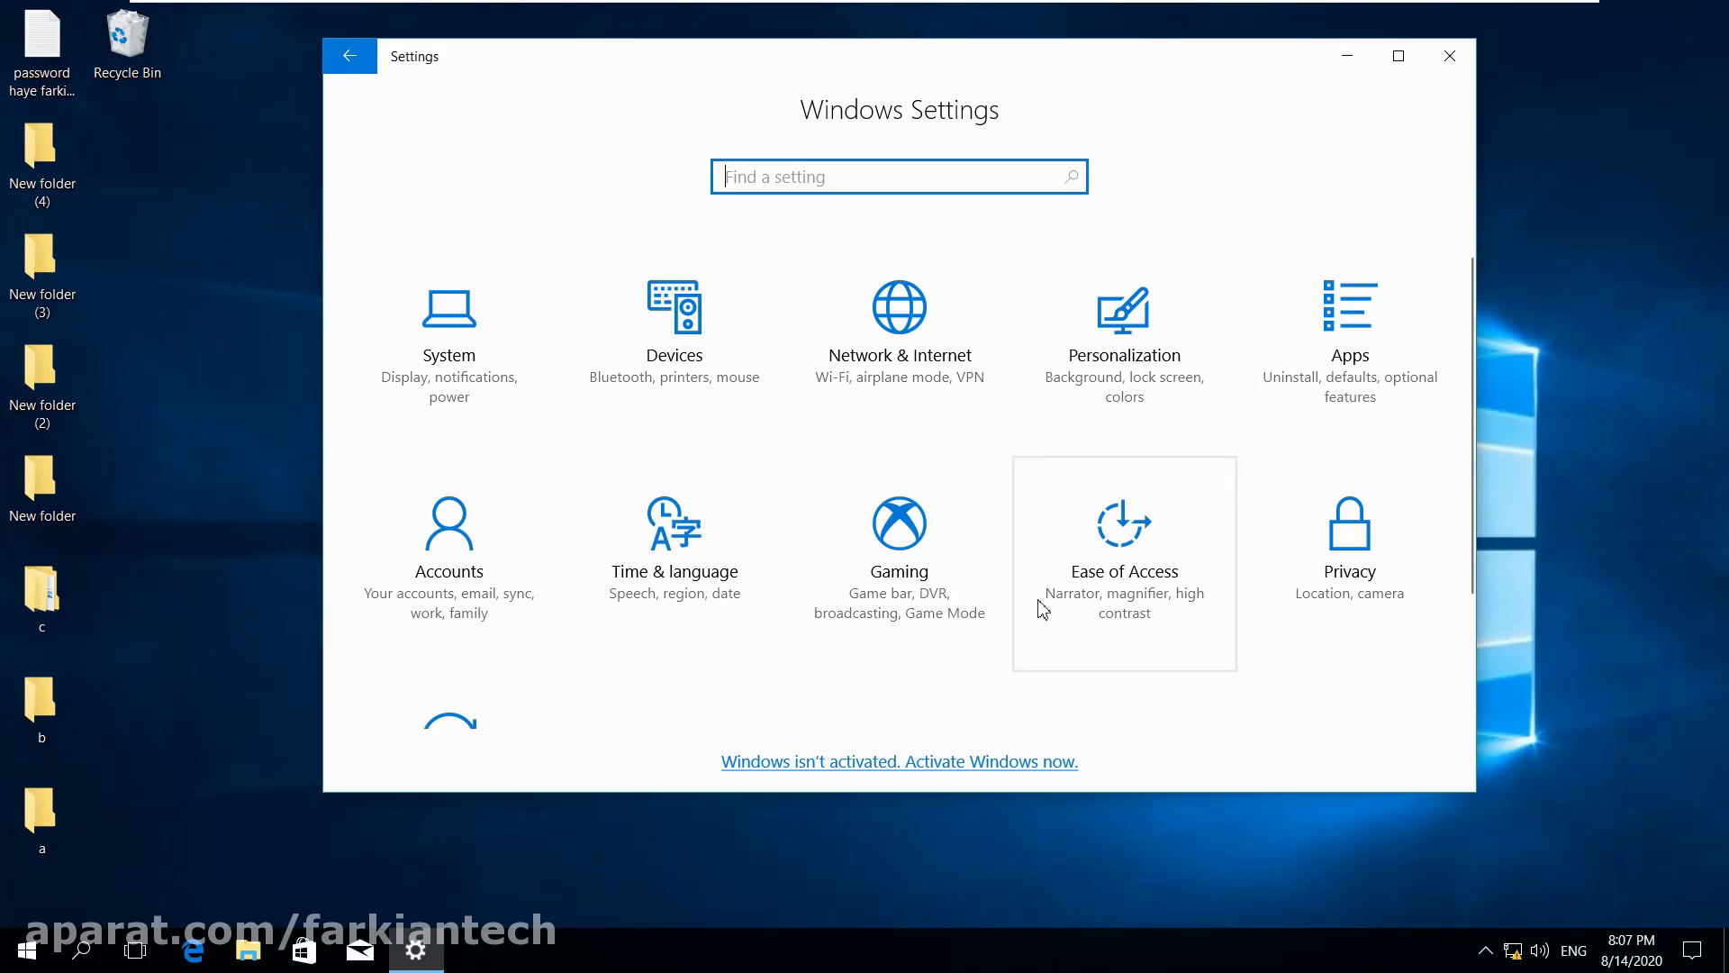
pyautogui.scroll(-2, 766, 488)
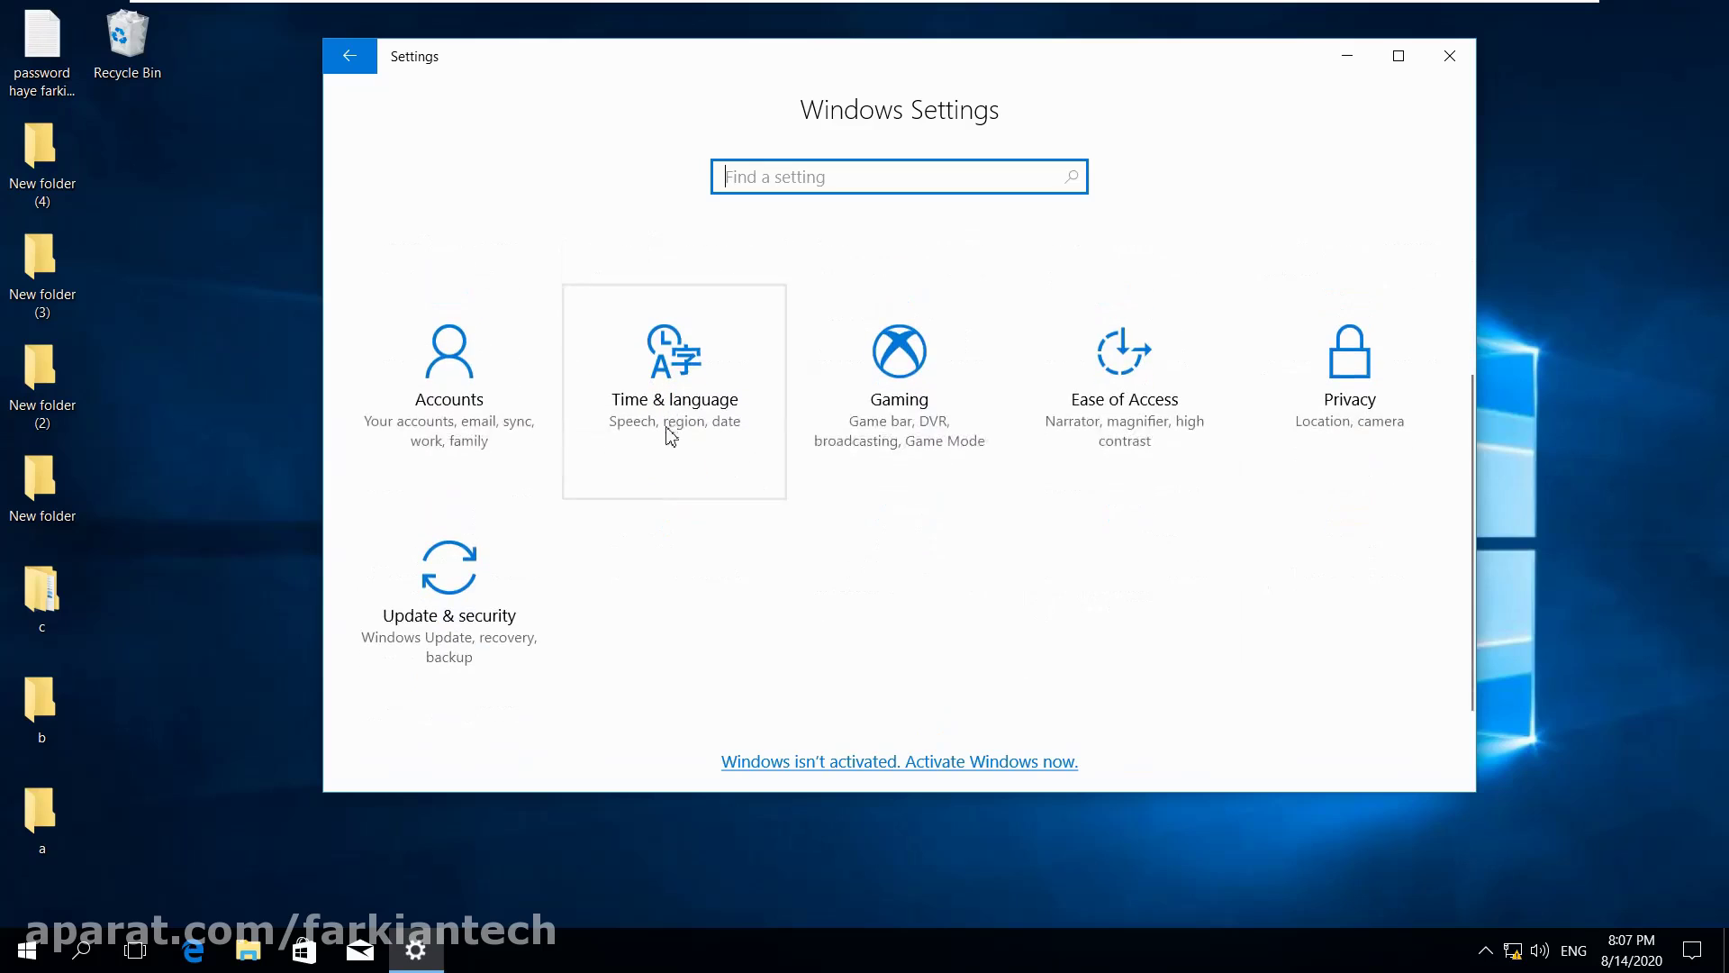
pyautogui.scroll(2, 462, 638)
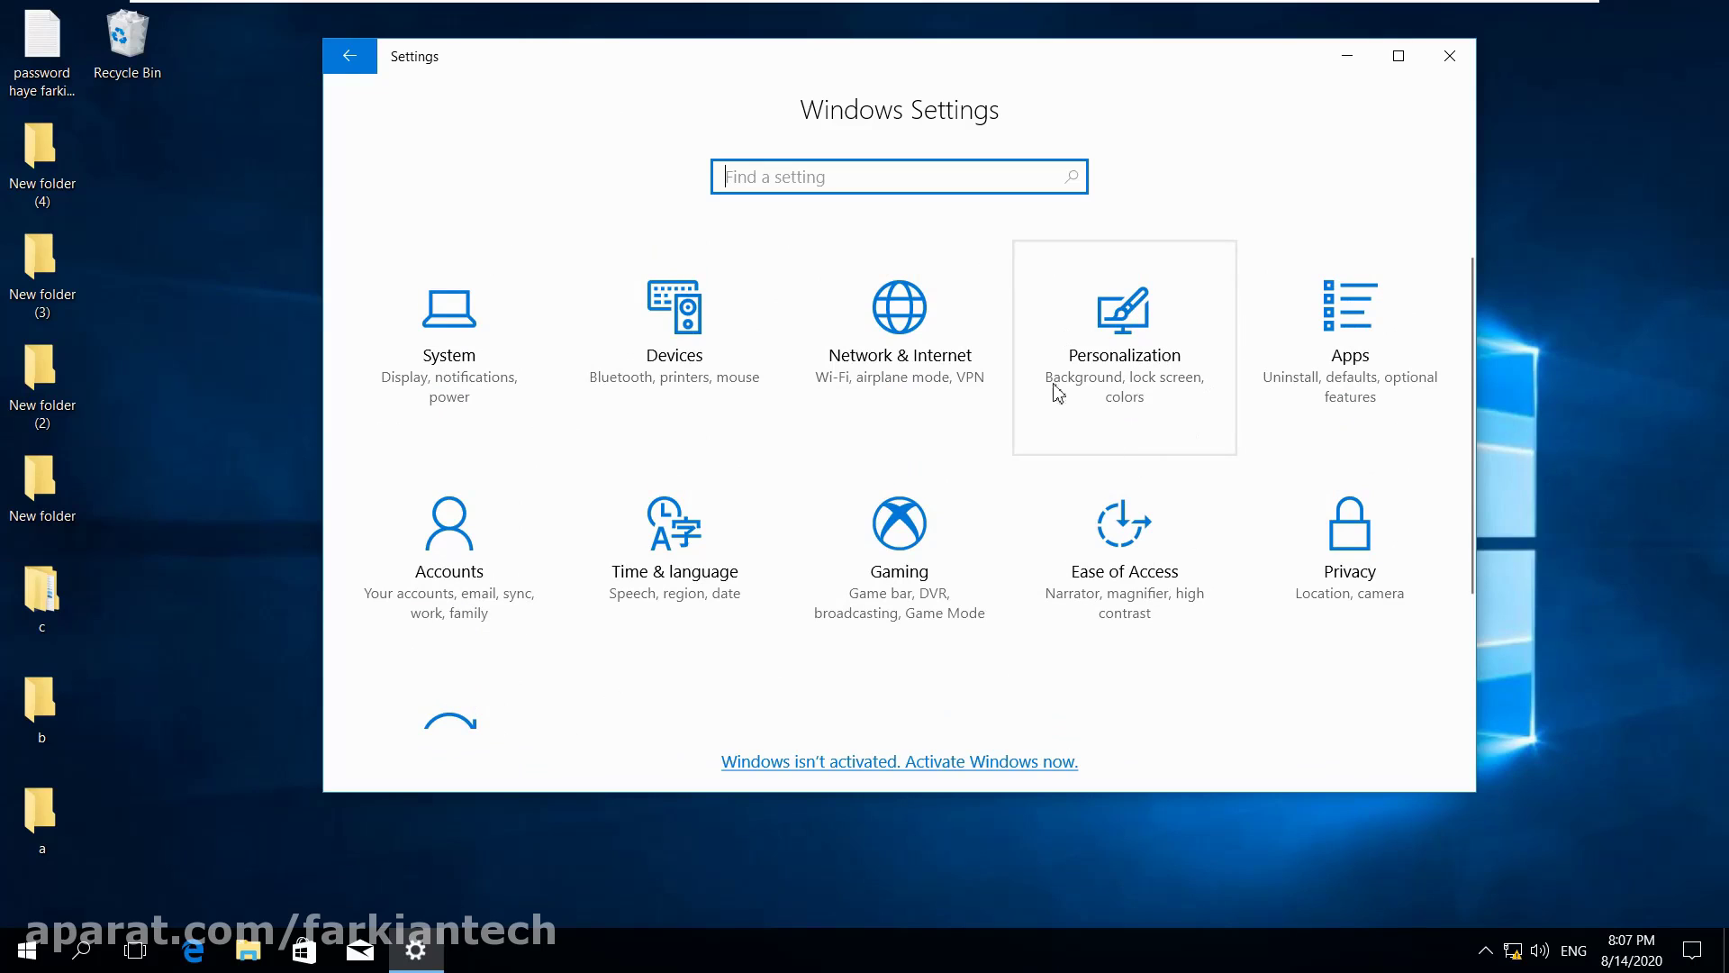
# Open the Personalization settings from the desktop and again from the Windows Settings home page.
pyautogui.rightClick(1529, 328)
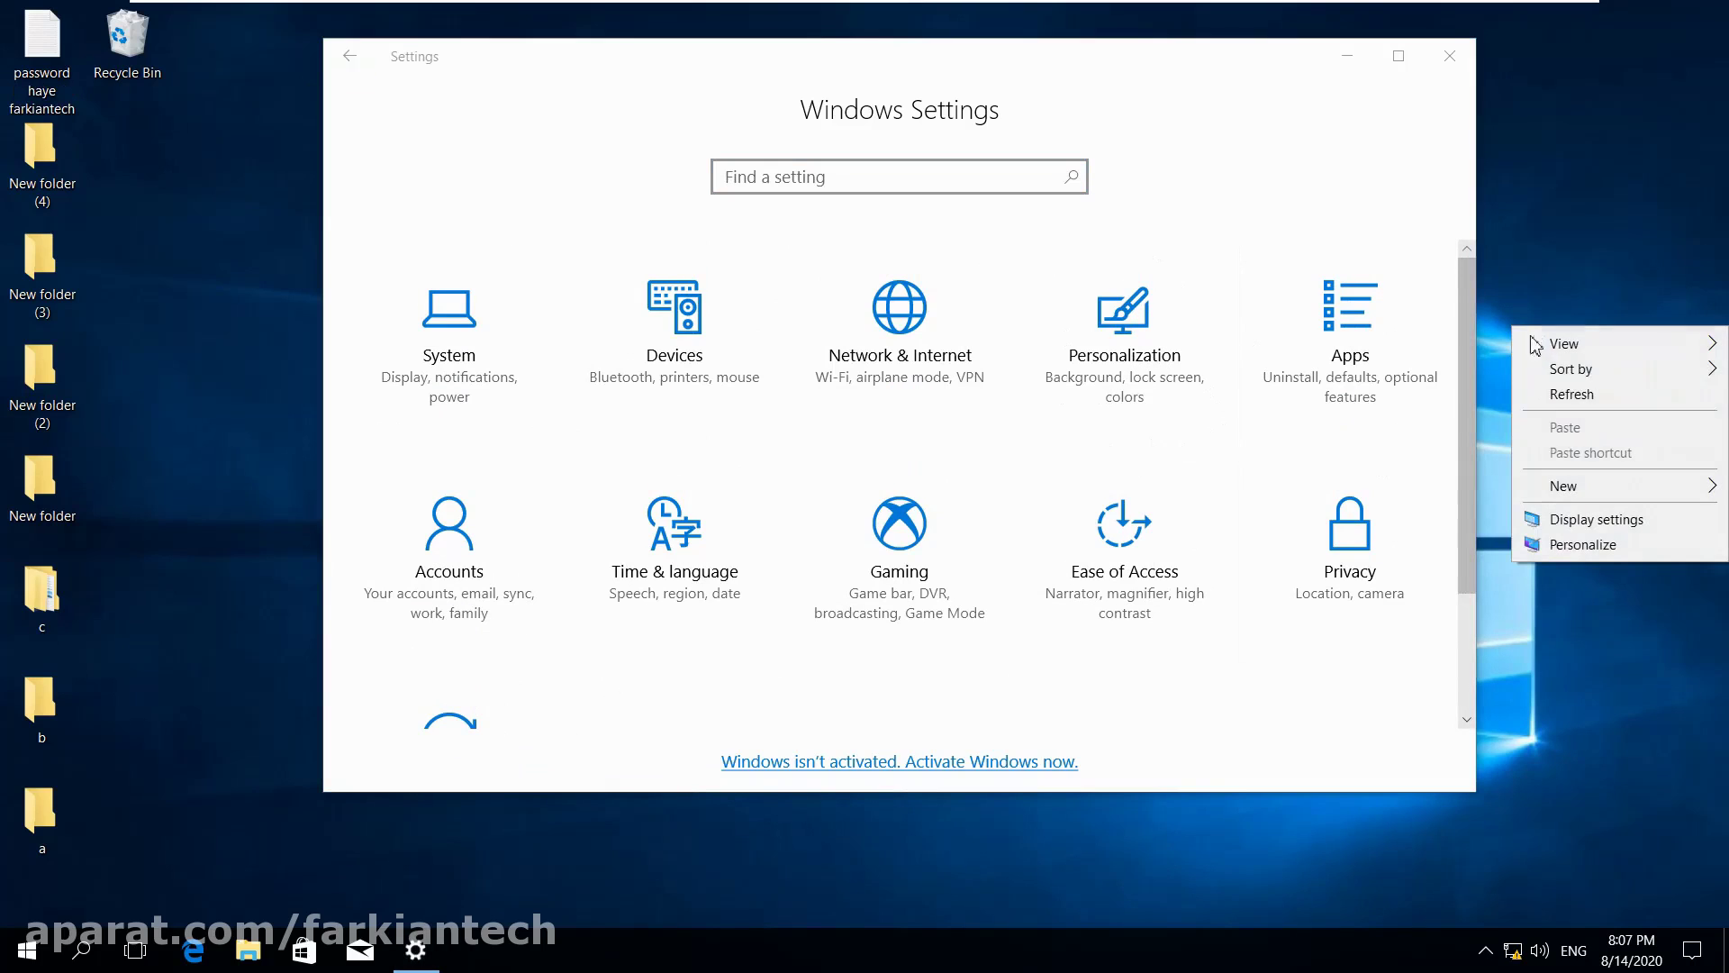
pyautogui.click(1575, 551)
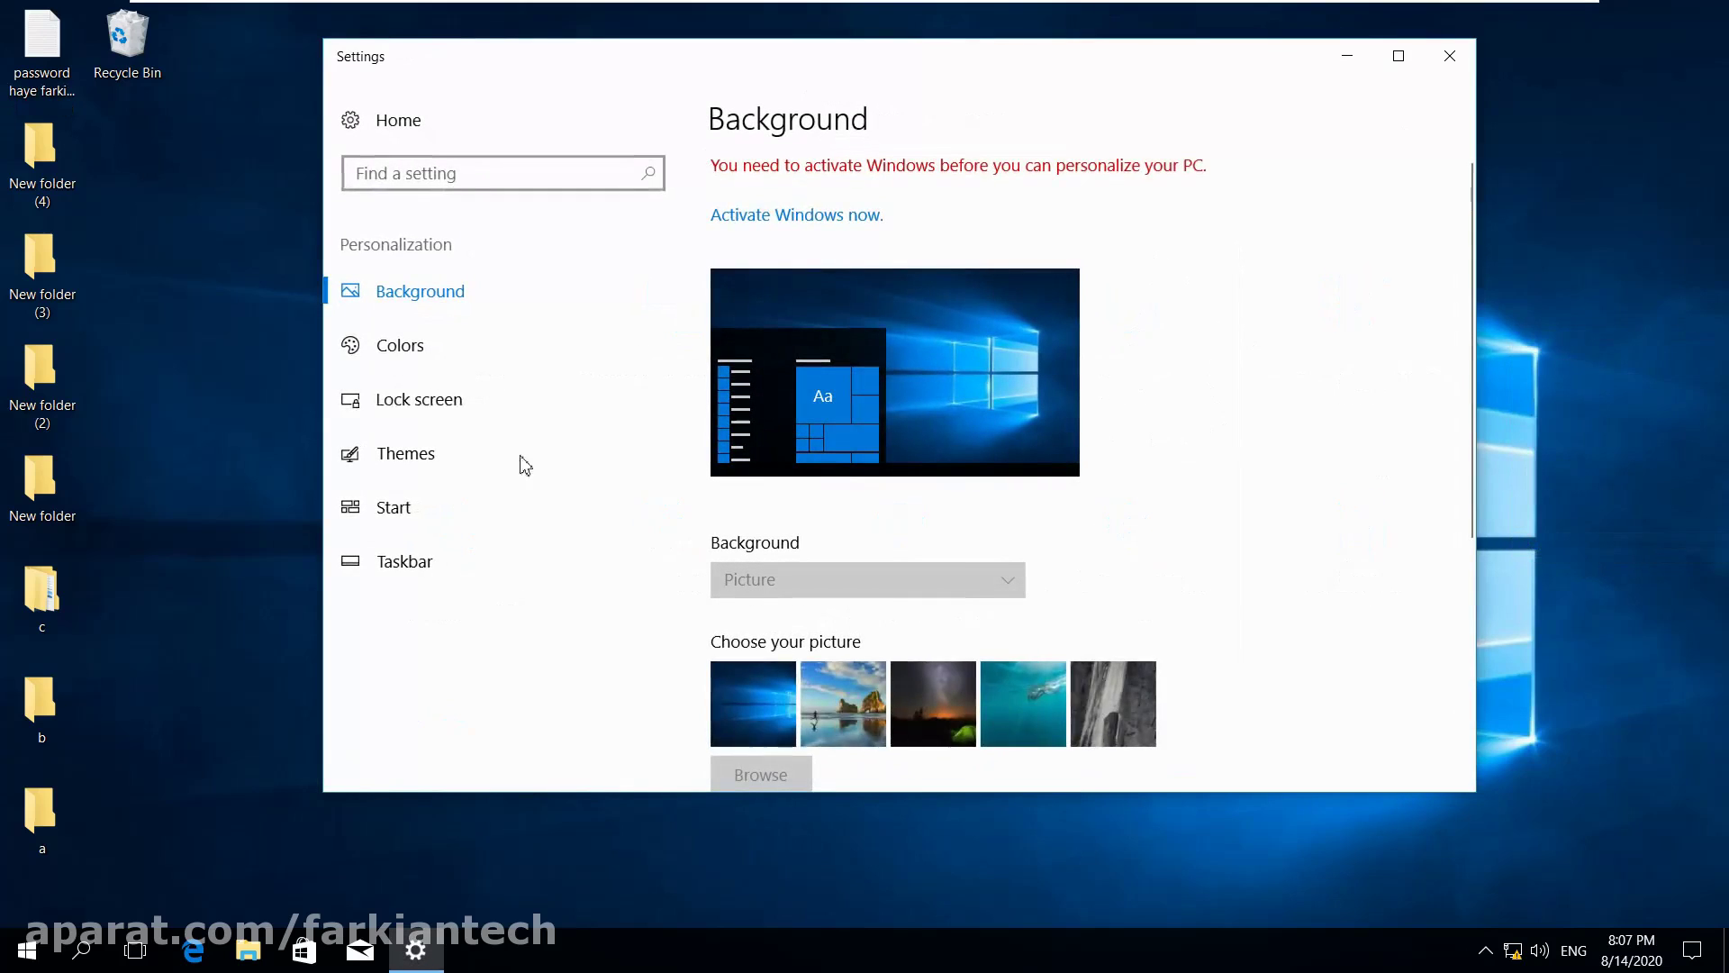
pyautogui.click(400, 124)
pyautogui.click(1096, 433)
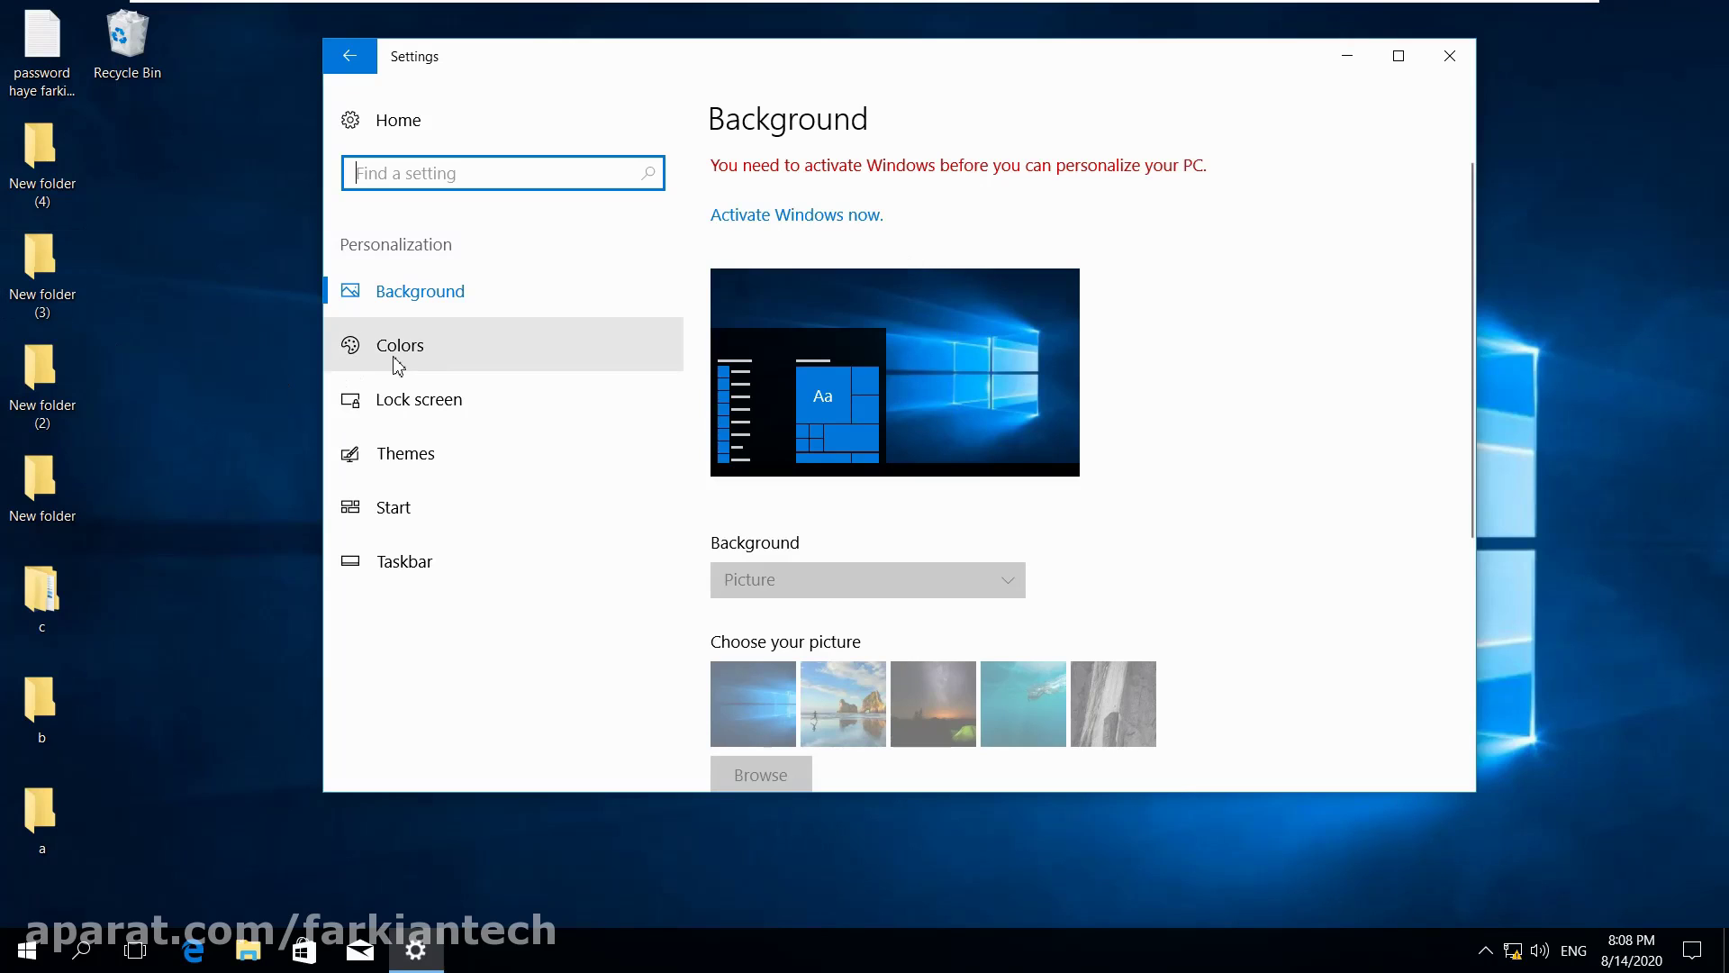
# Examine the Background personalization page, including its preview, picture choices and fit options.
pyautogui.scroll(-1, 1223, 425)
pyautogui.scroll(-4, 1198, 431)
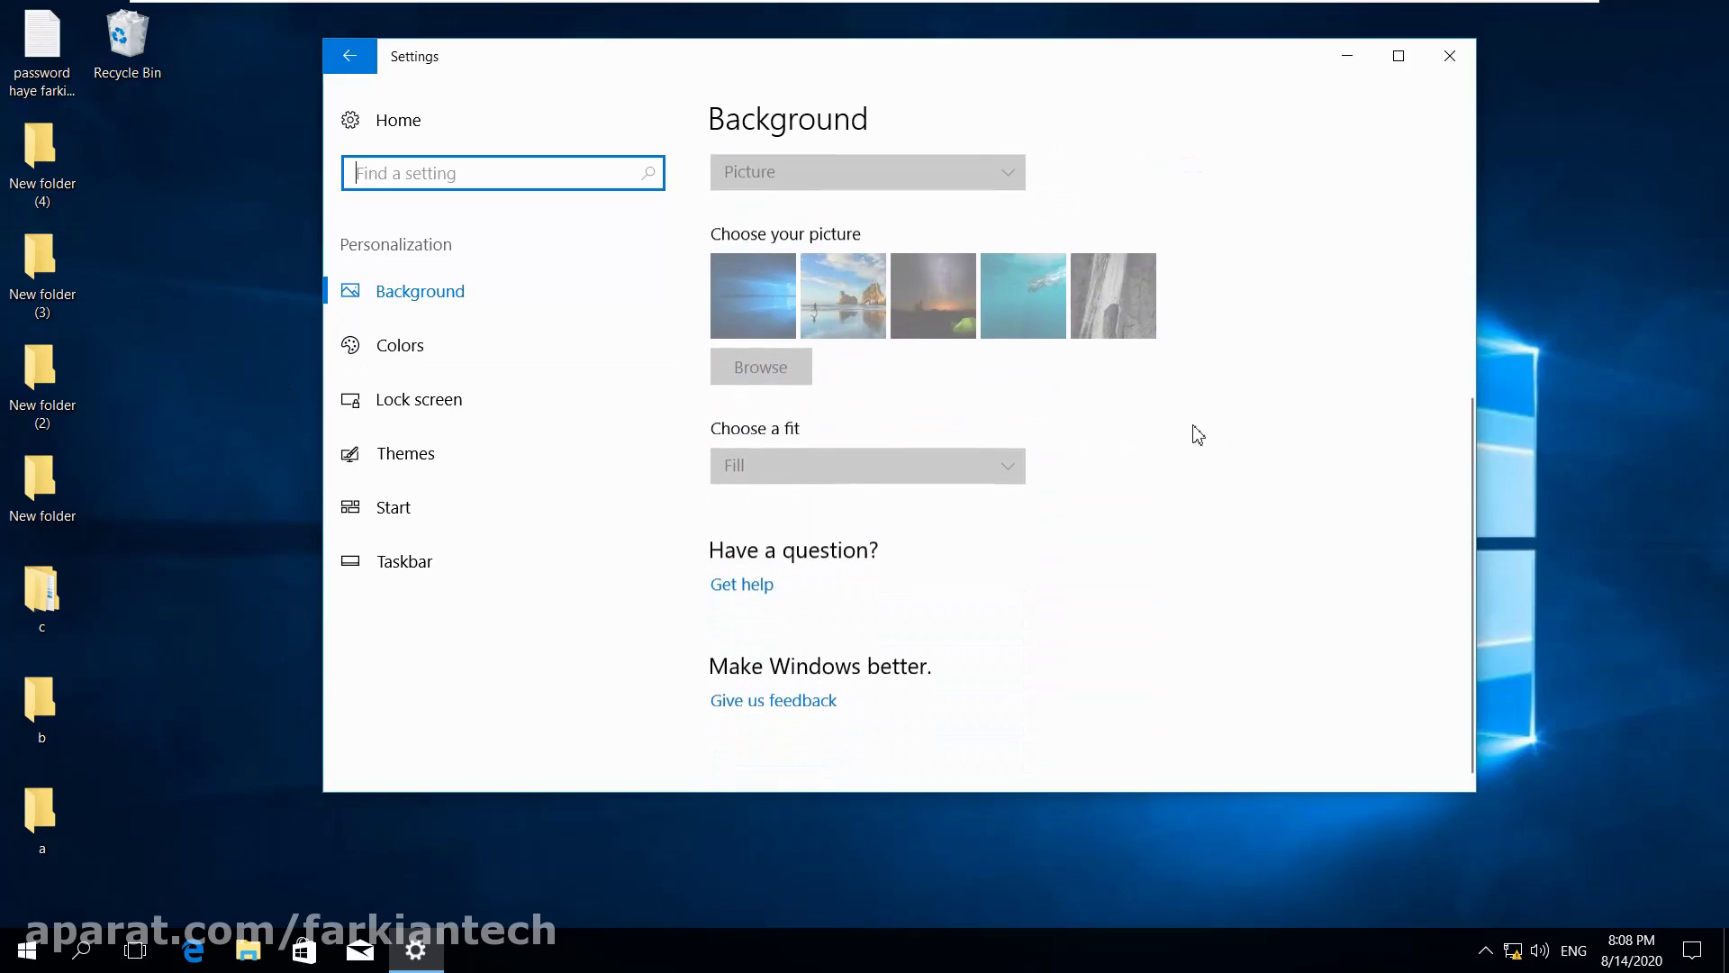
pyautogui.scroll(2, 1197, 435)
pyautogui.scroll(3, 1169, 448)
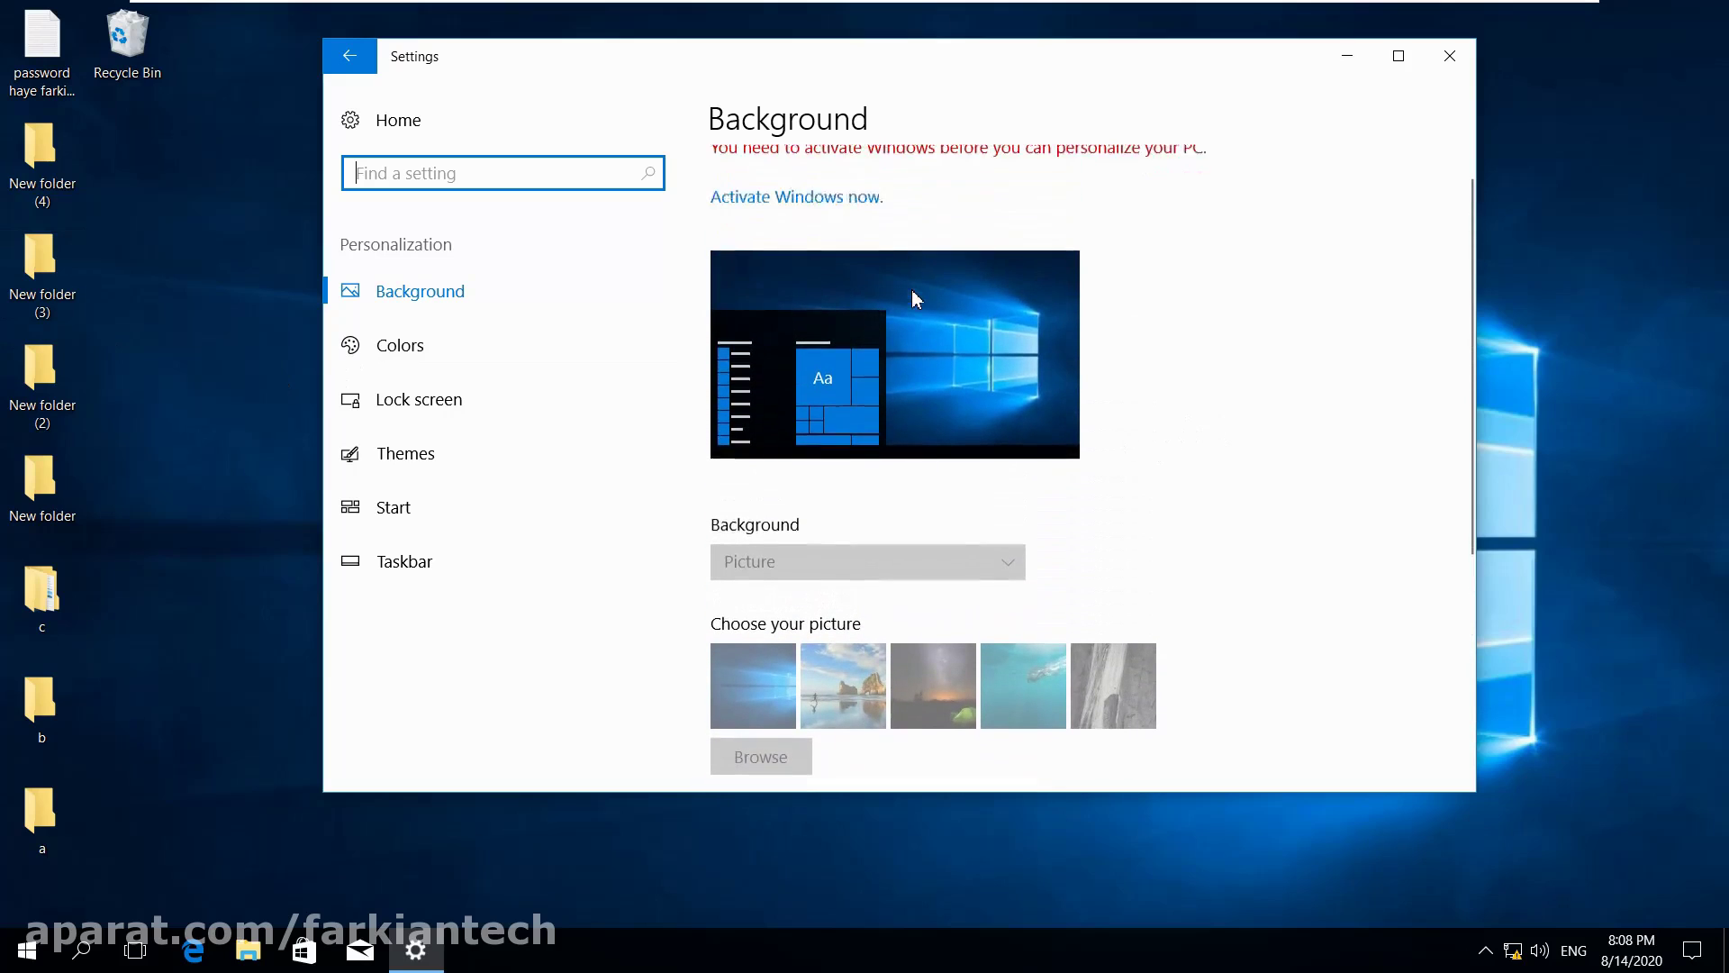
pyautogui.scroll(-2, 883, 360)
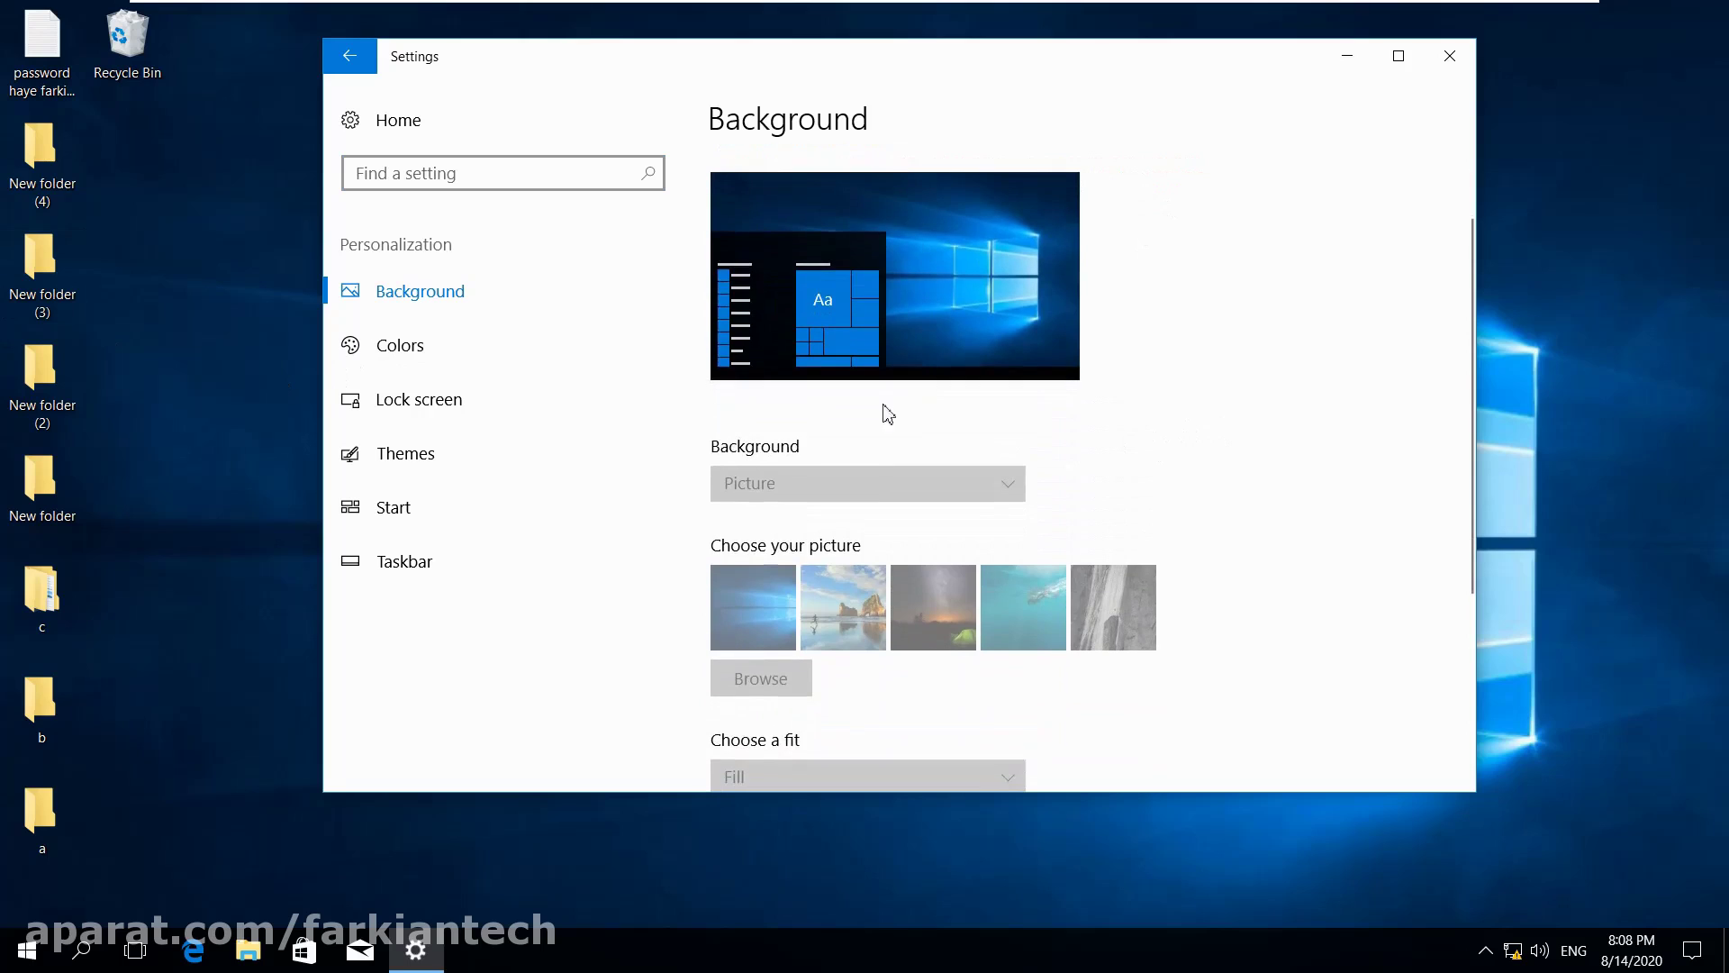
pyautogui.scroll(-3, 846, 587)
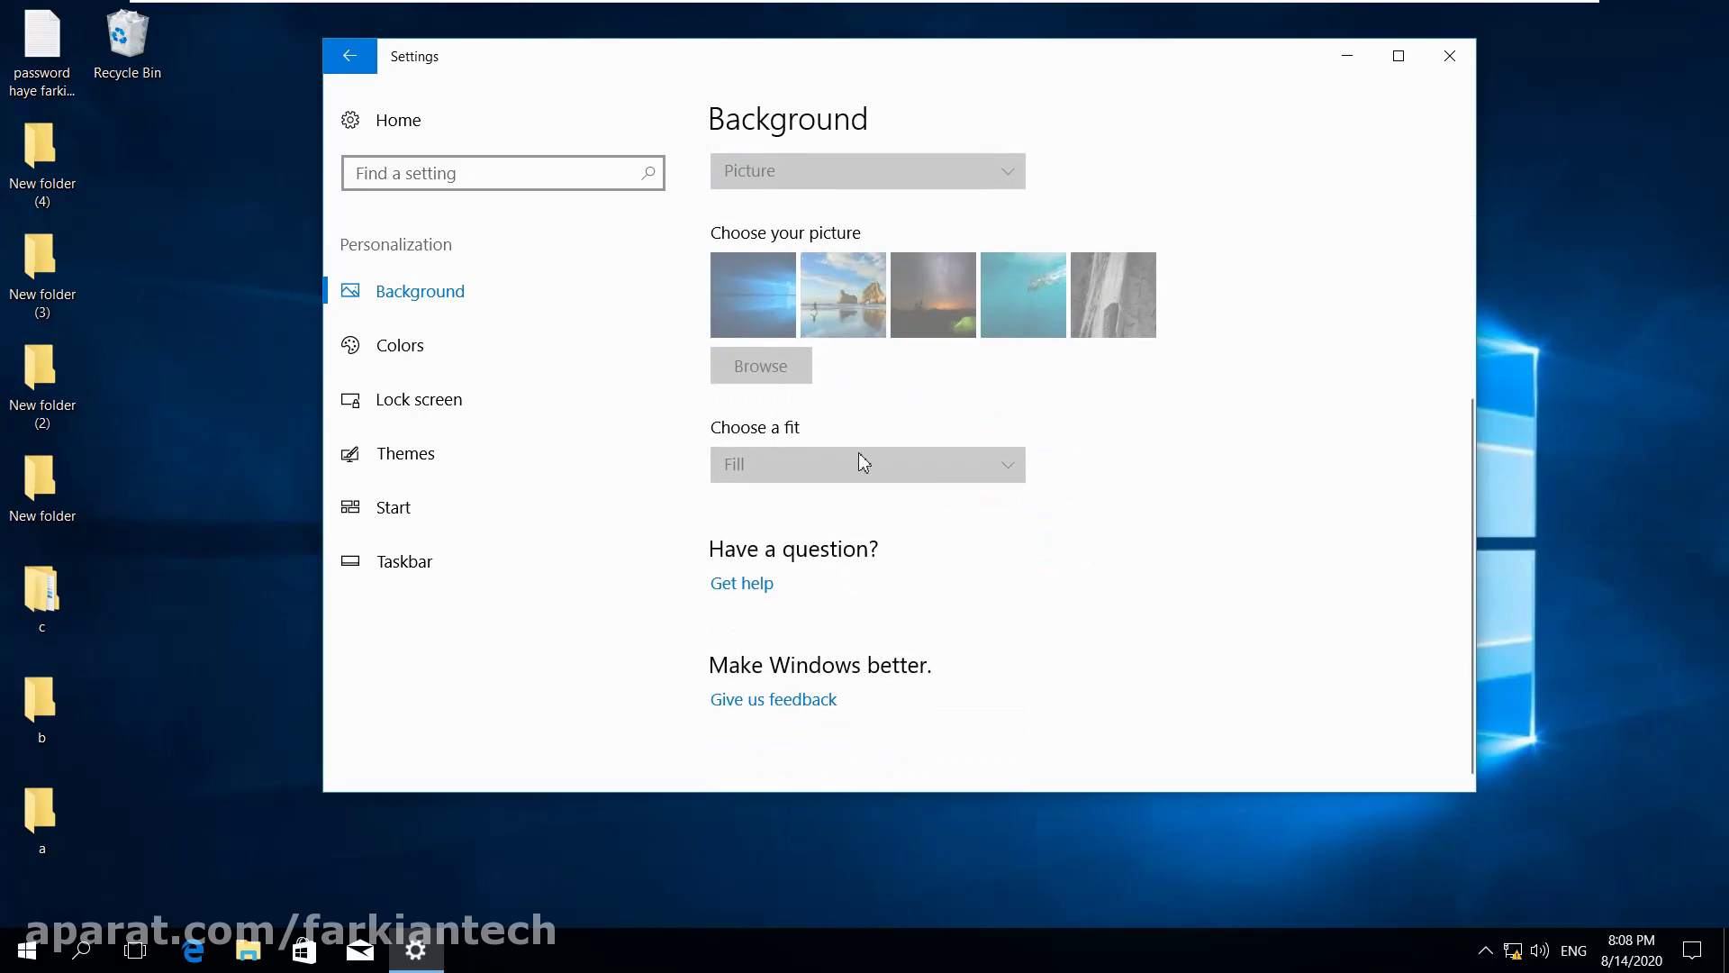
# Open the Colors personalization page and examine the accent color options and Windows color palette.
pyautogui.click(357, 344)
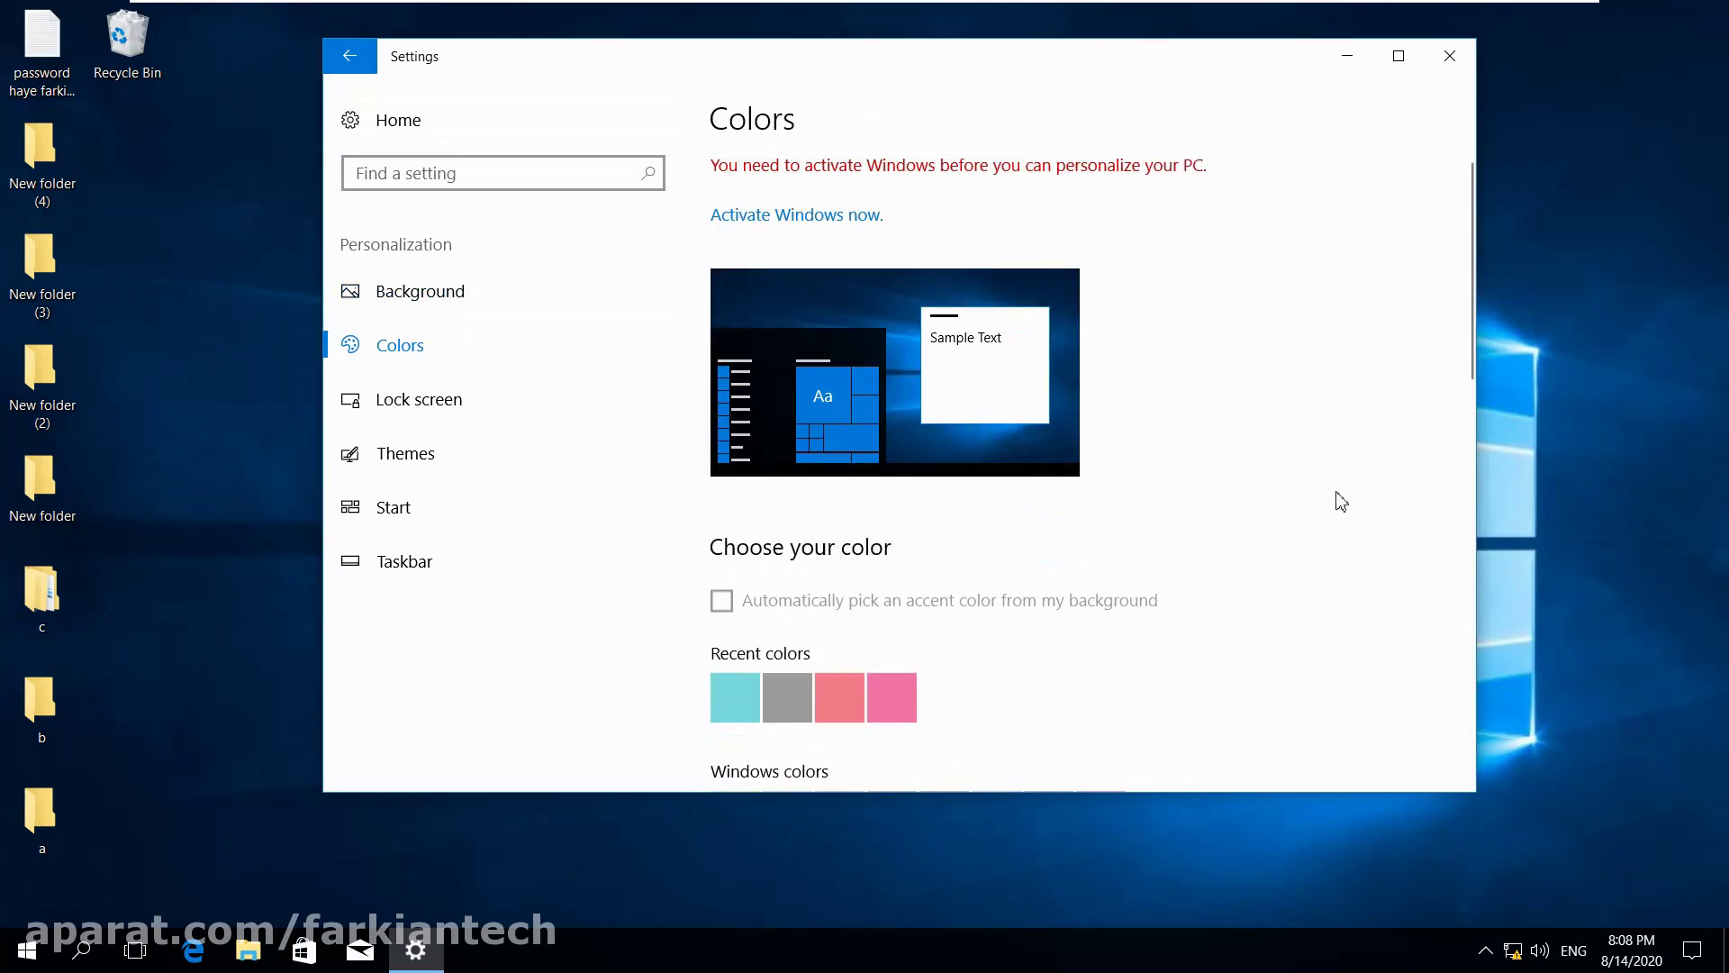
pyautogui.scroll(-4, 1225, 383)
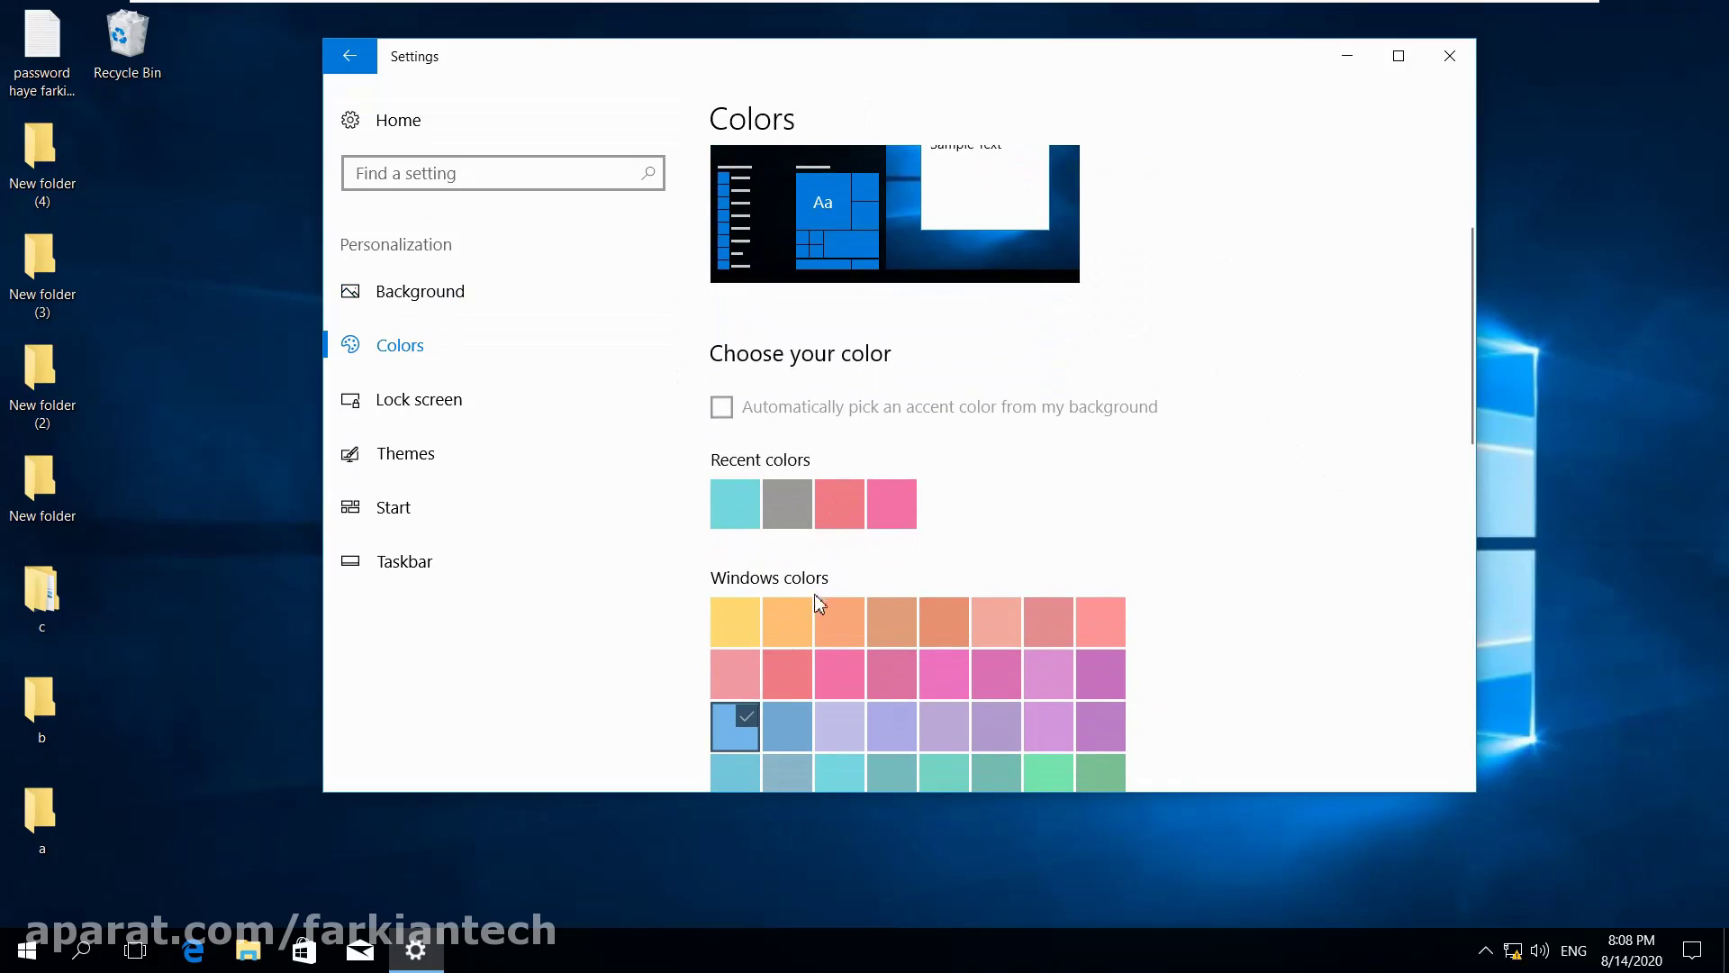
pyautogui.scroll(-2, 818, 599)
pyautogui.scroll(4, 817, 590)
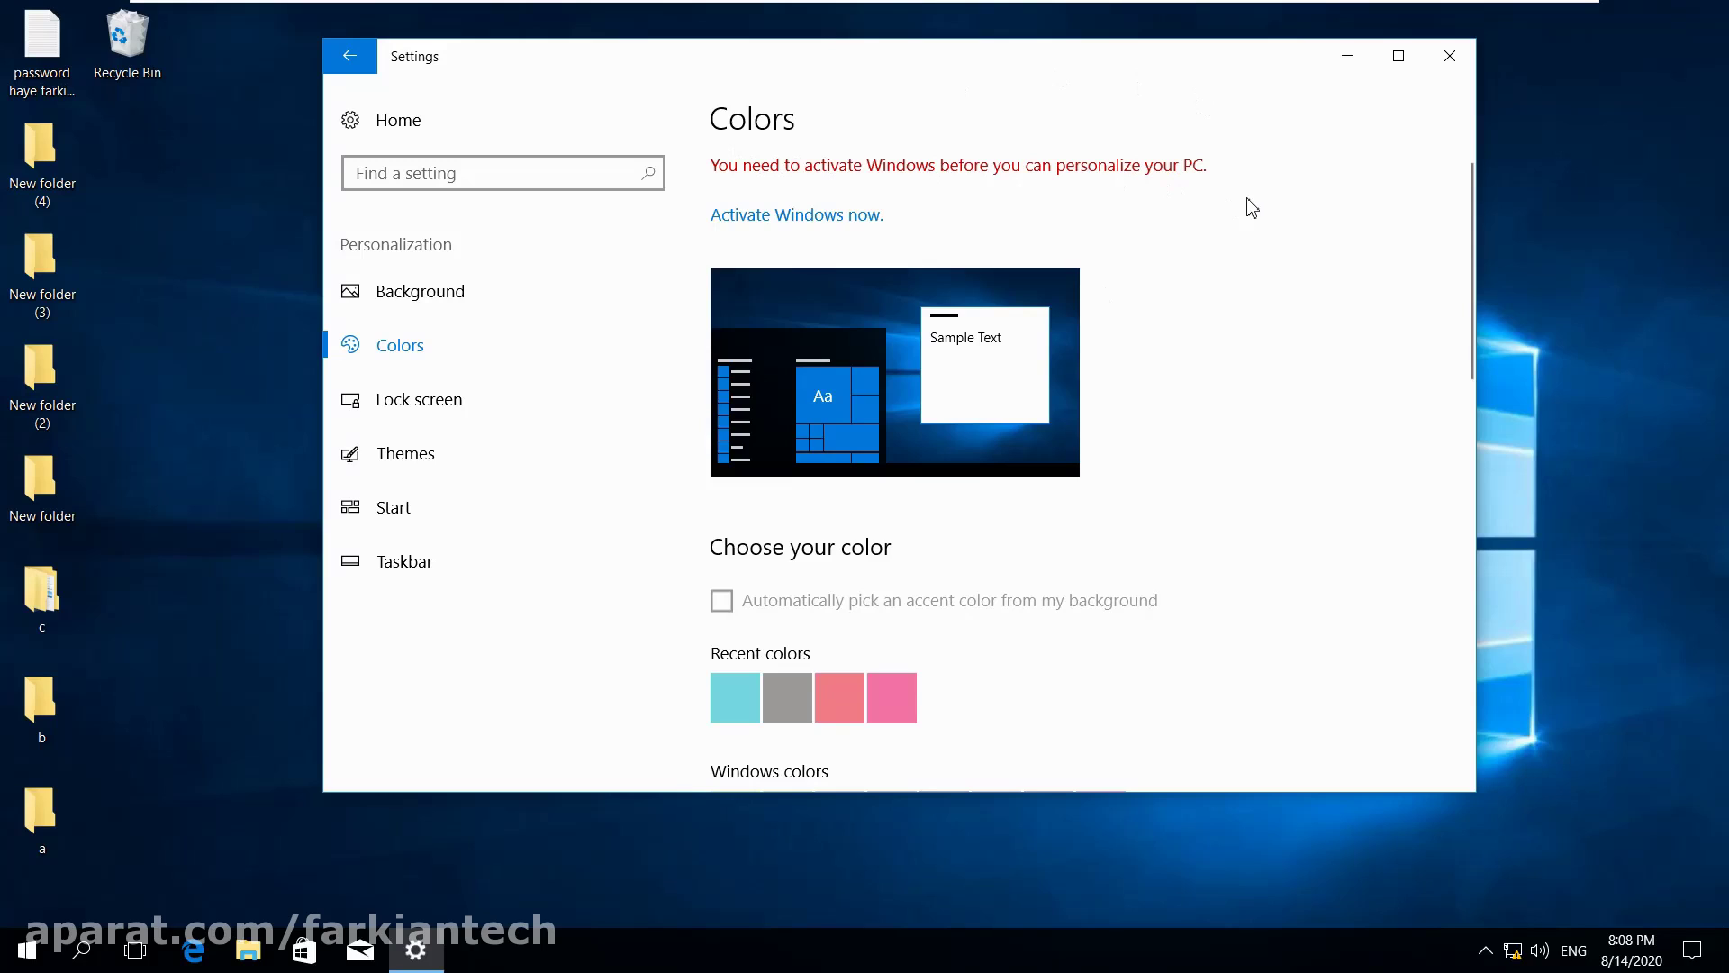
# View the Lock screen, Themes, Start and Taskbar personalization pages in order, and return to the Background page.
pyautogui.click(372, 416)
pyautogui.click(385, 458)
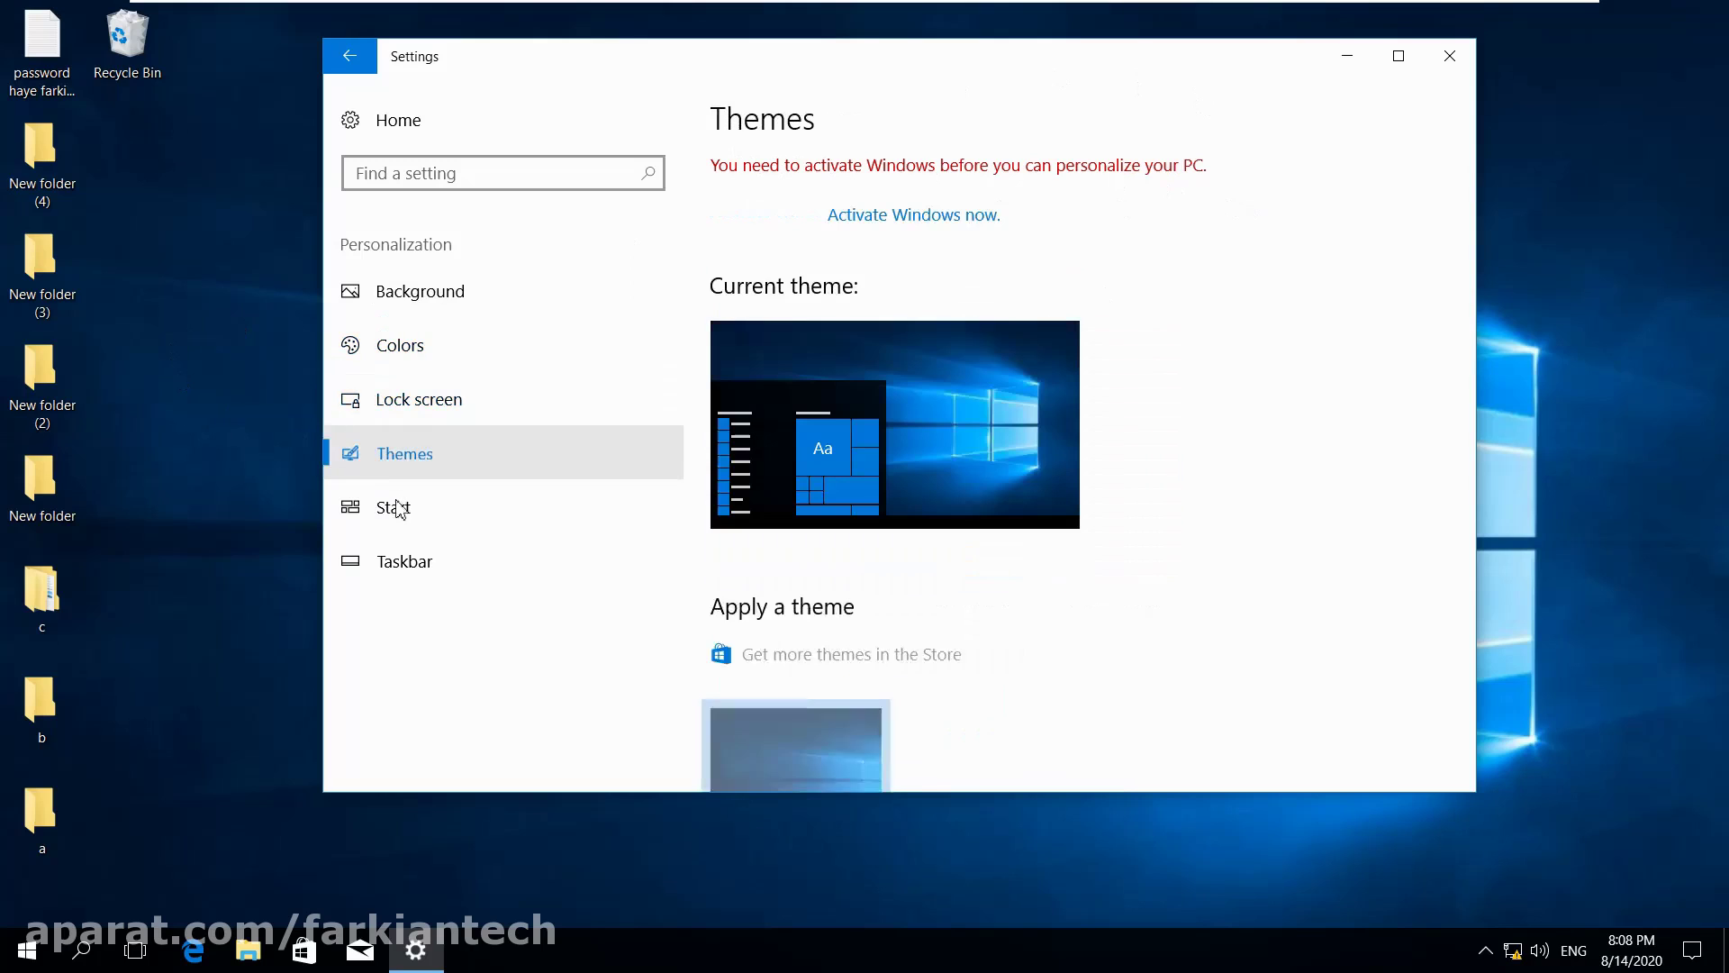
pyautogui.click(400, 512)
pyautogui.scroll(-5, 1084, 231)
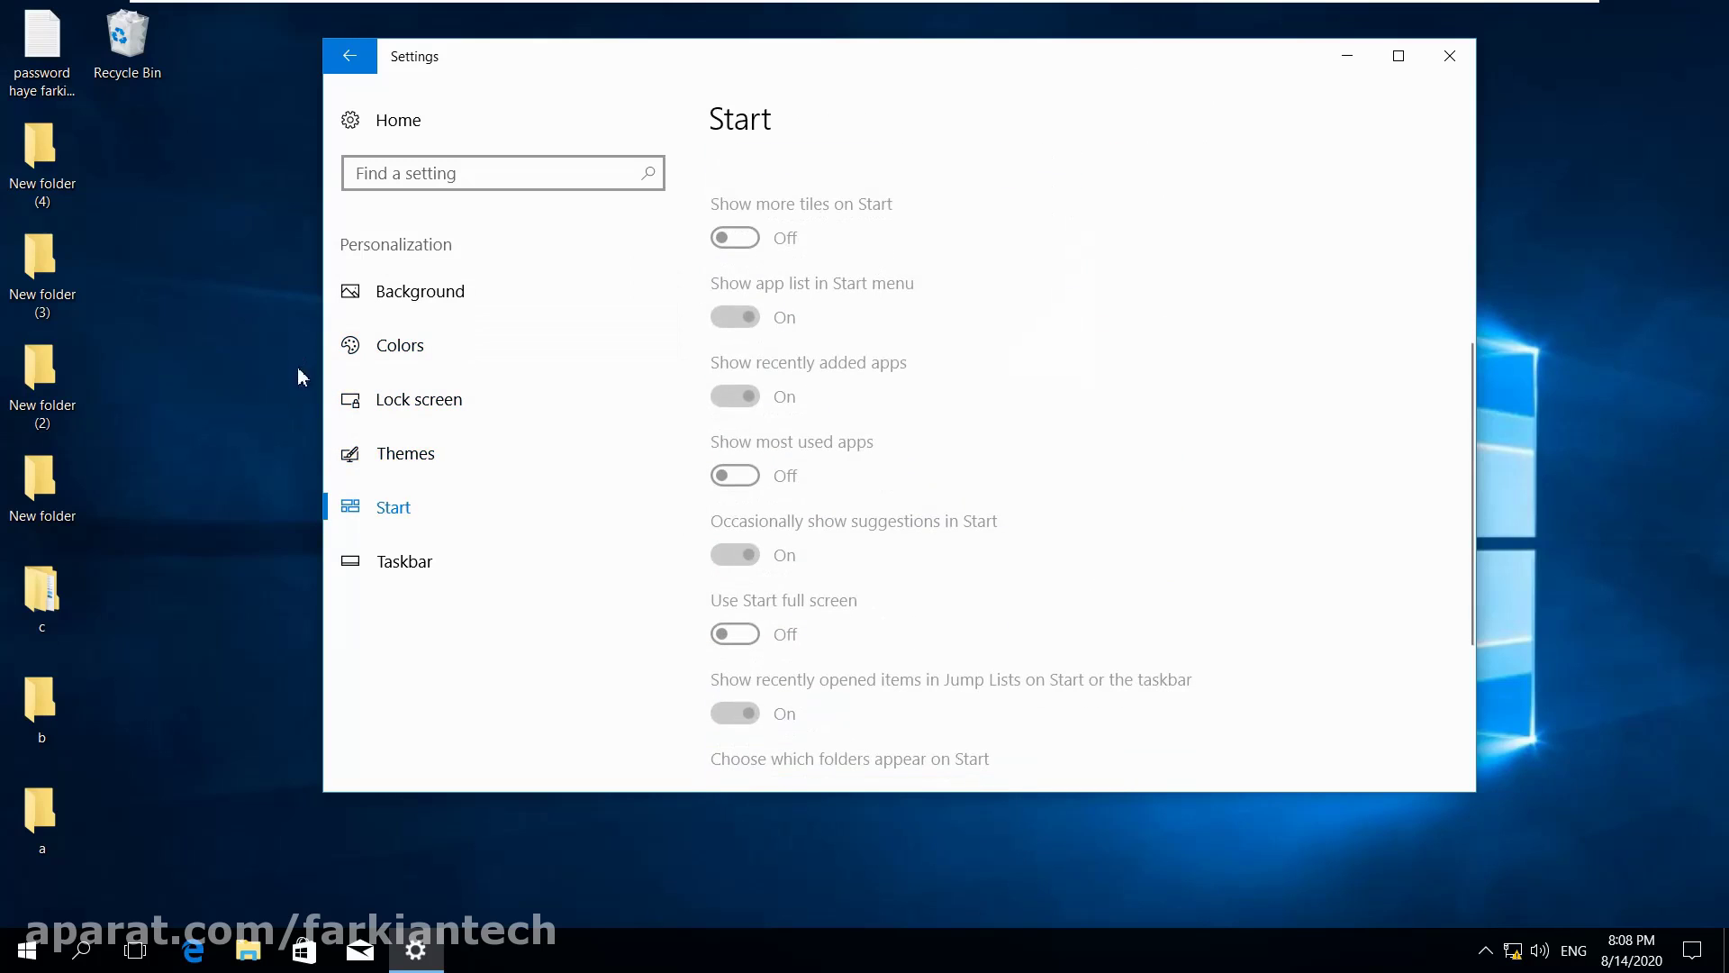
pyautogui.click(460, 577)
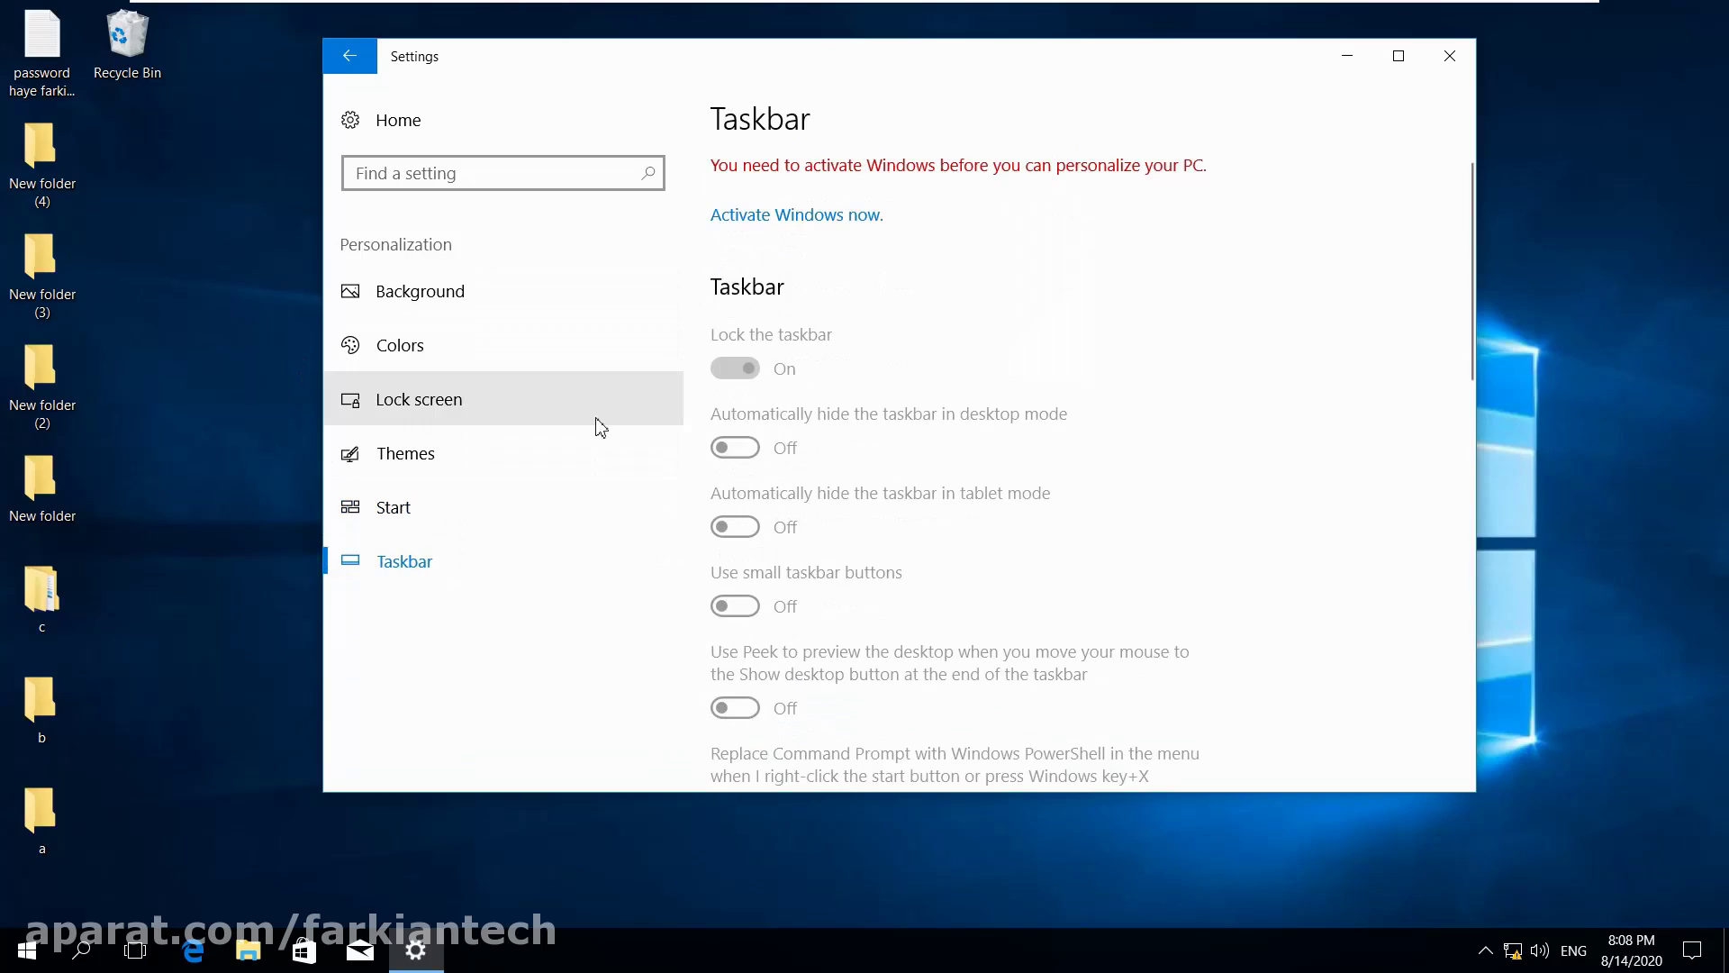
pyautogui.click(570, 302)
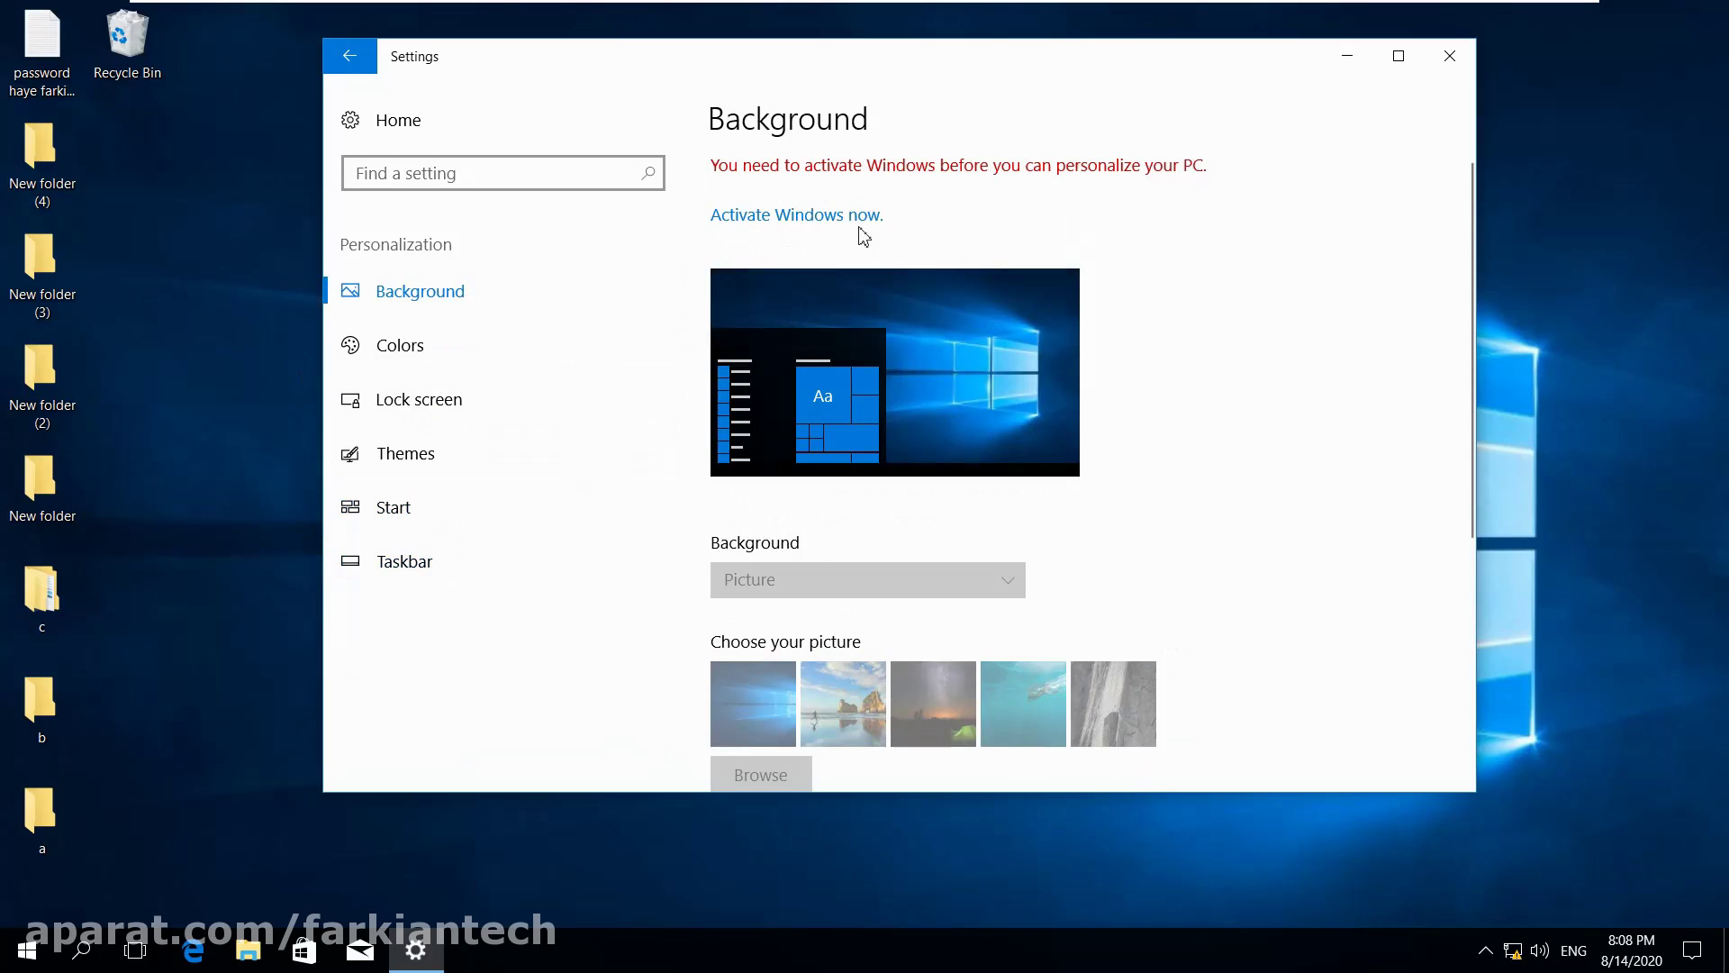